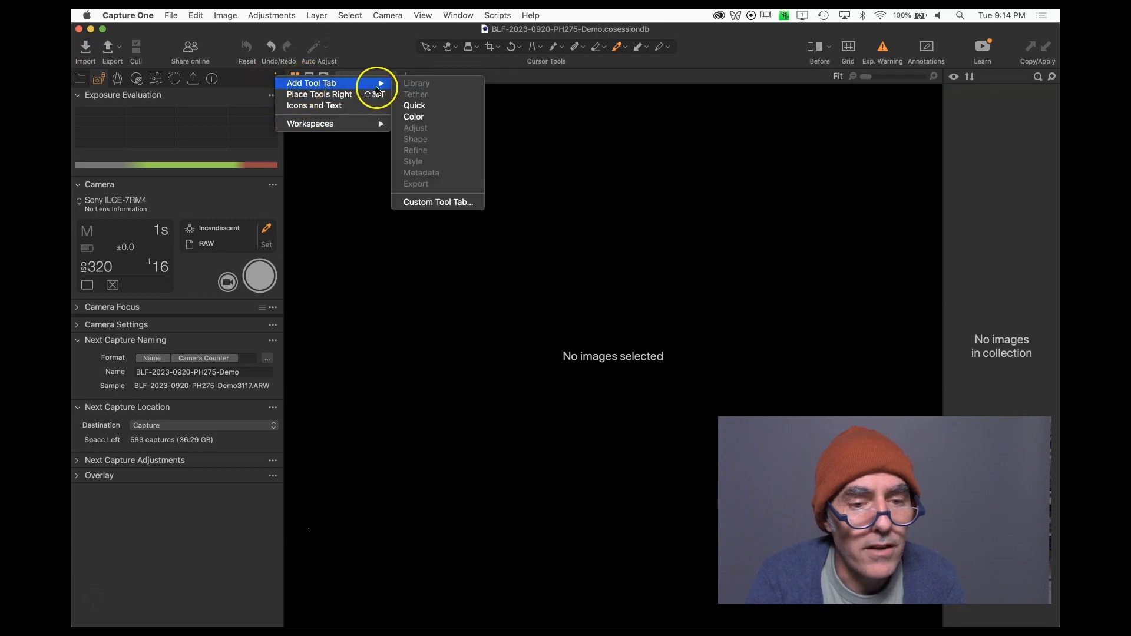
Add the Color tool tab, then return to the Capture tool tab.
{"action": "left_click", "coordinate": [423, 117]}
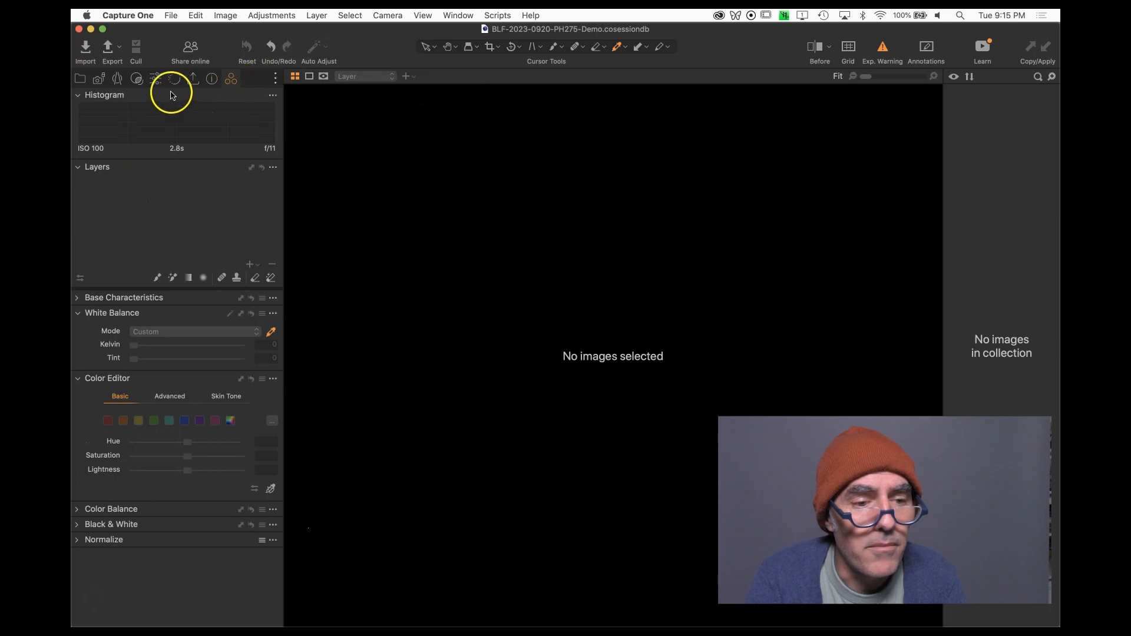
{"action": "left_click", "coordinate": [99, 81]}
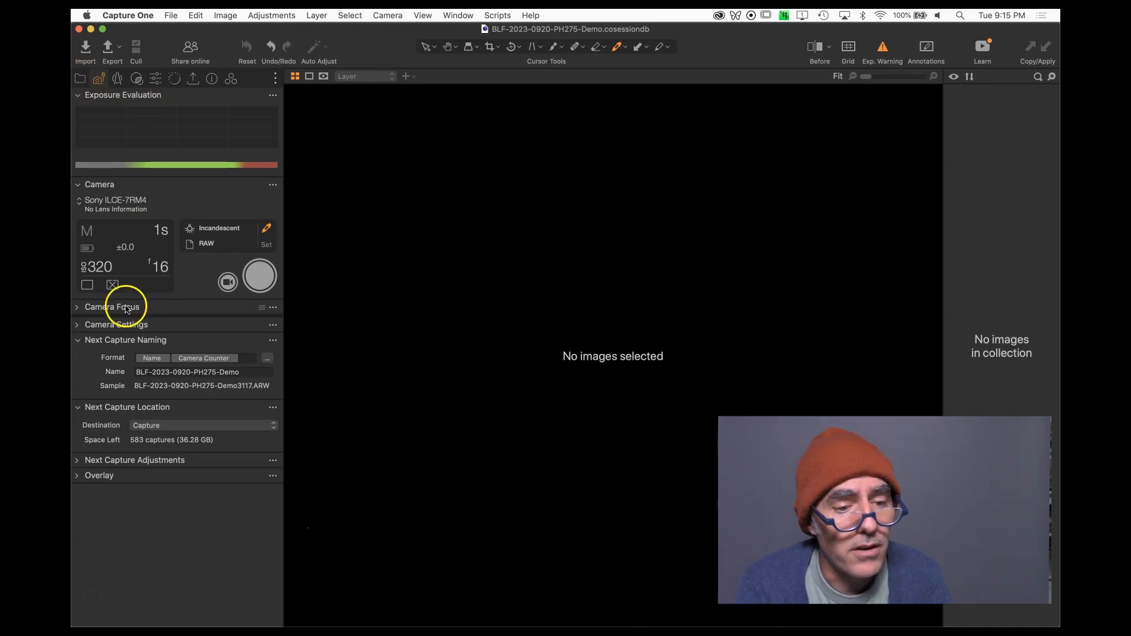
Change the next capture naming format to Name, a hyphen and a 3 Digit Counter instead of Camera Counter.
{"action": "left_click", "coordinate": [242, 358]}
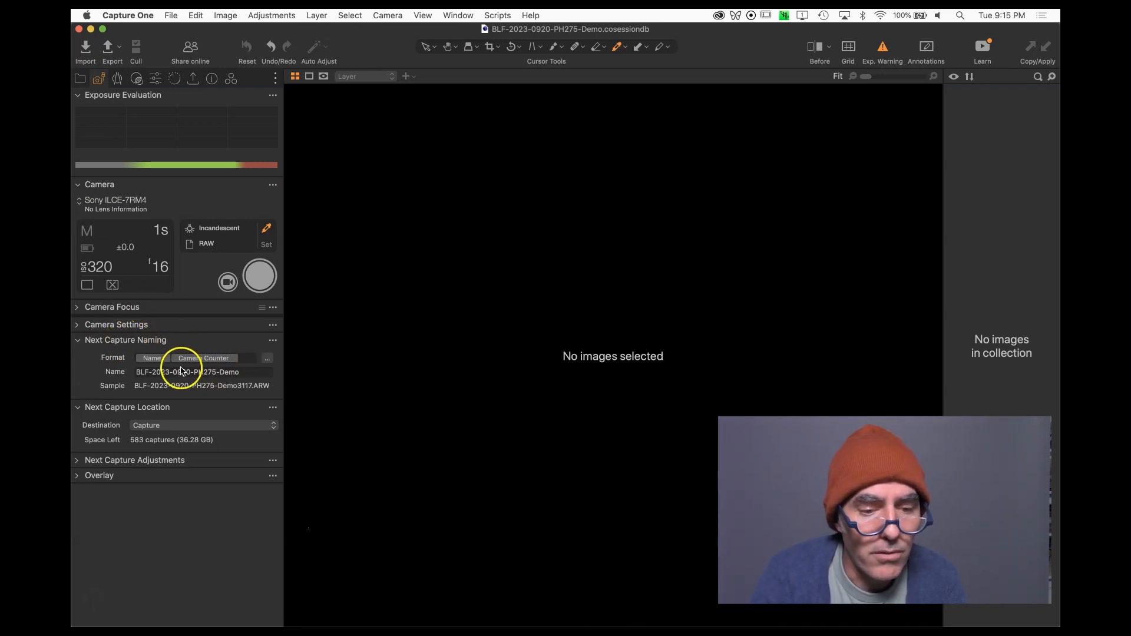
{"action": "left_click", "coordinate": [236, 361]}
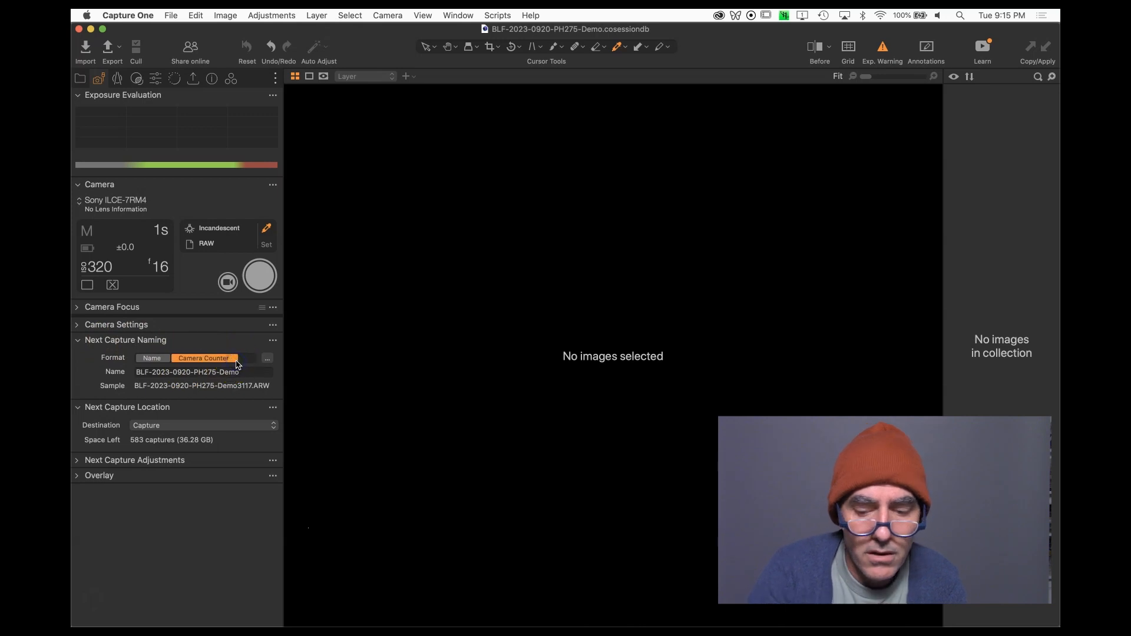
{"action": "key", "text": "BackSpace"}
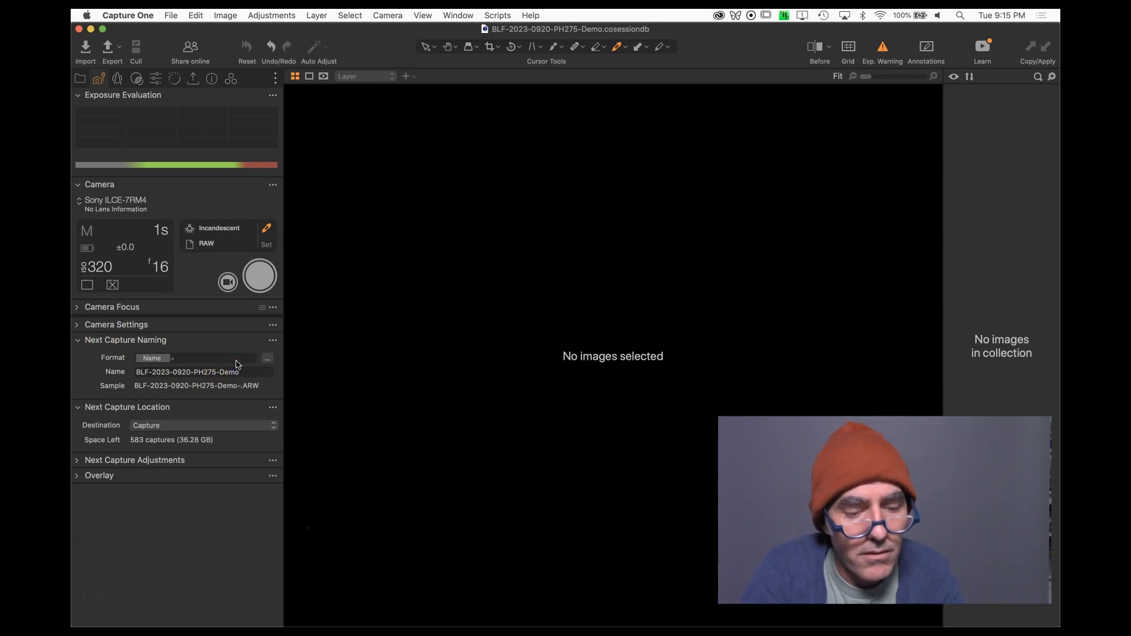
{"action": "type", "text": "-coun"}
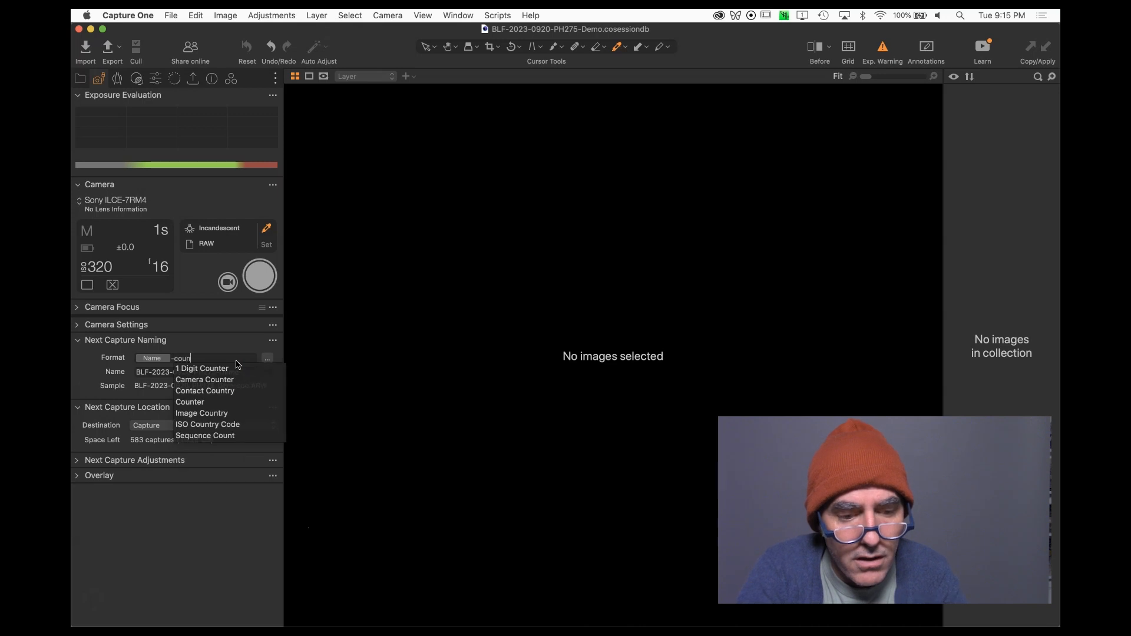
{"action": "left_click", "coordinate": [232, 371]}
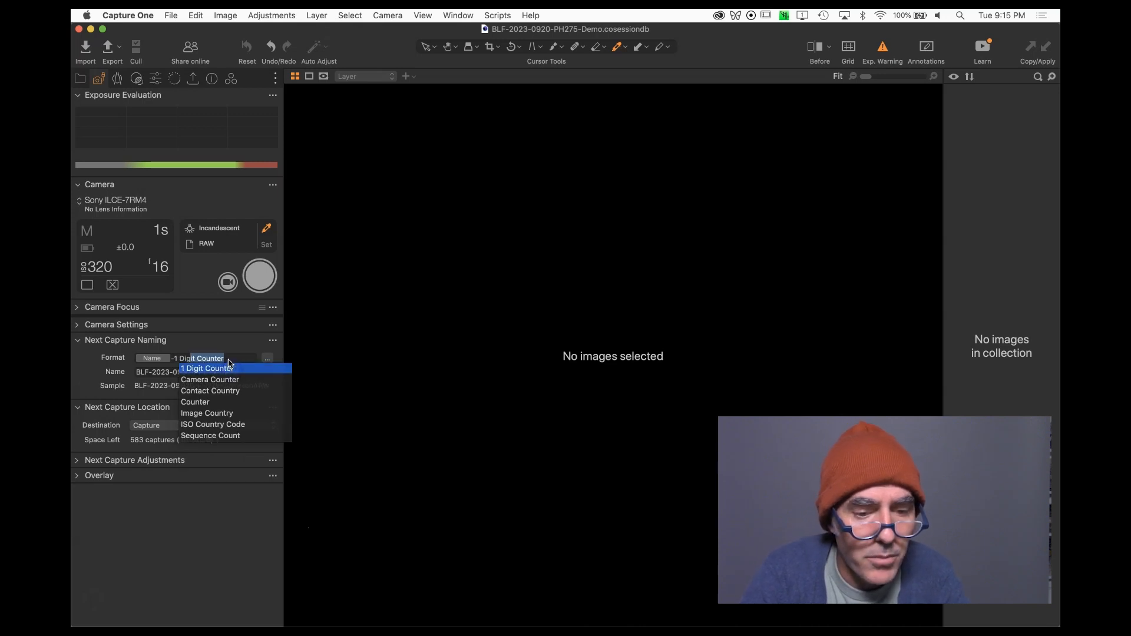
{"action": "left_click", "coordinate": [231, 358]}
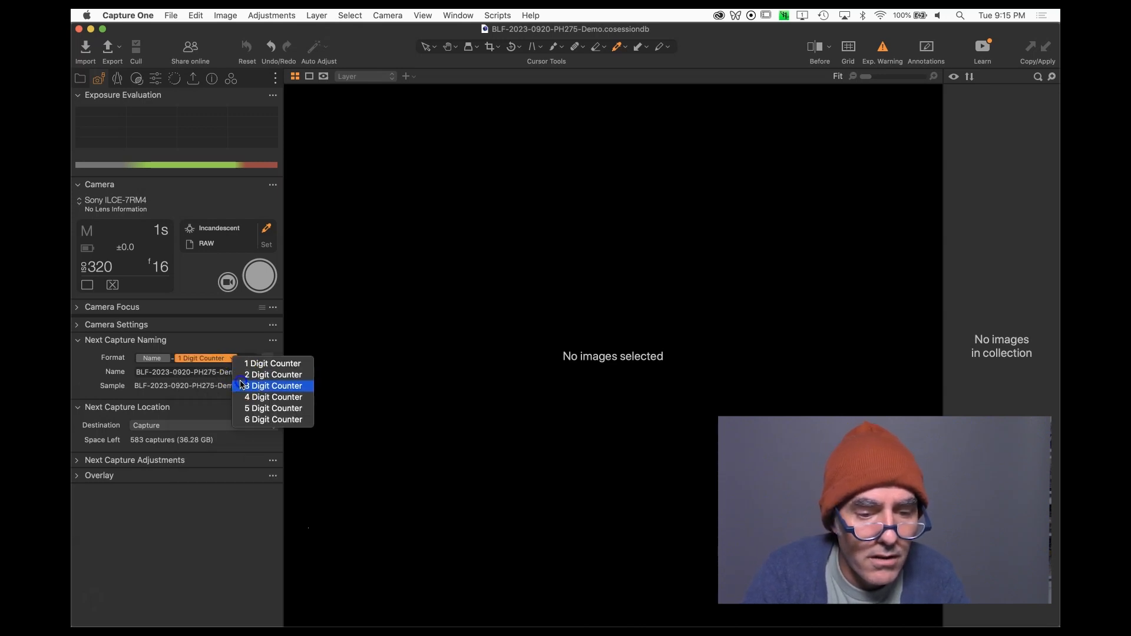
{"action": "left_click", "coordinate": [240, 386]}
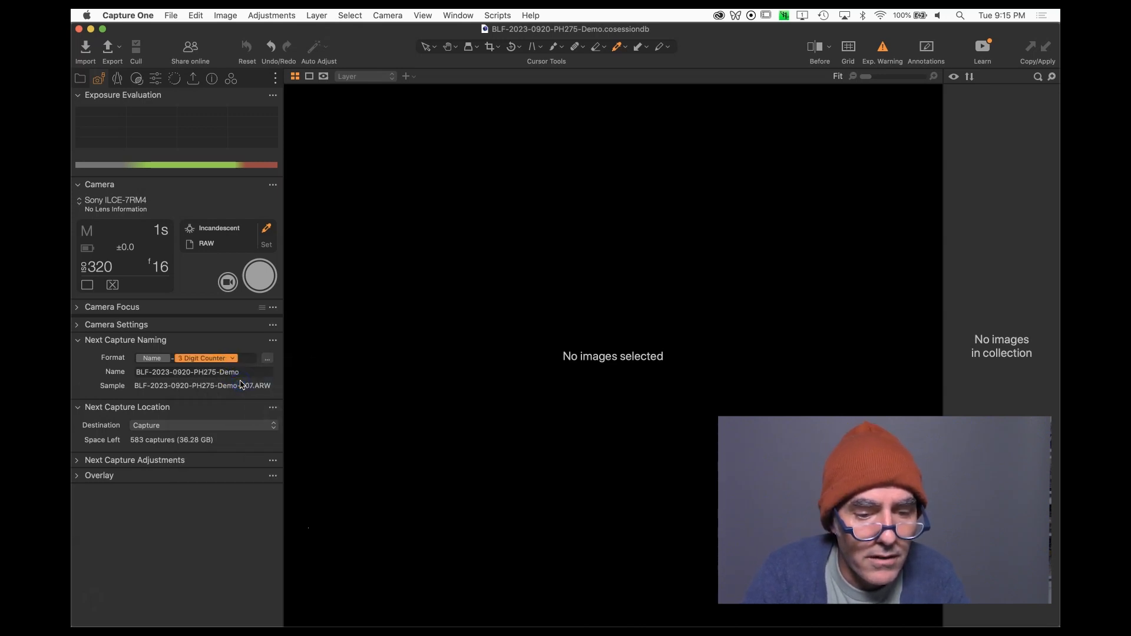
Reset the capture counter from the Next Capture Naming options.
{"action": "left_click", "coordinate": [274, 341]}
{"action": "left_click", "coordinate": [256, 341]}
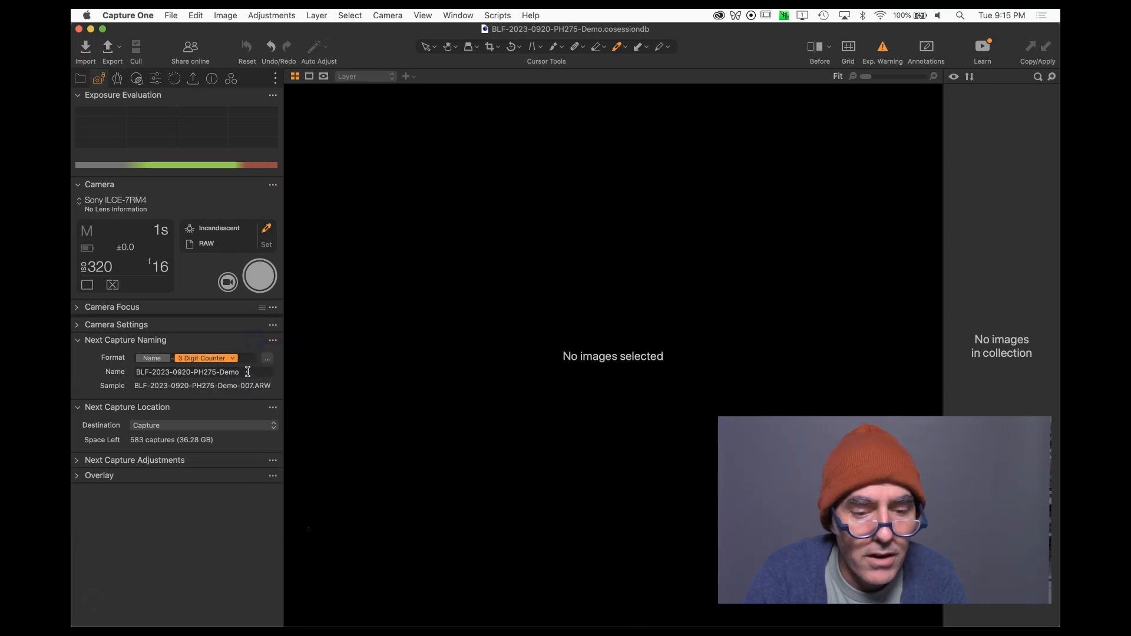
{"action": "left_click", "coordinate": [272, 342]}
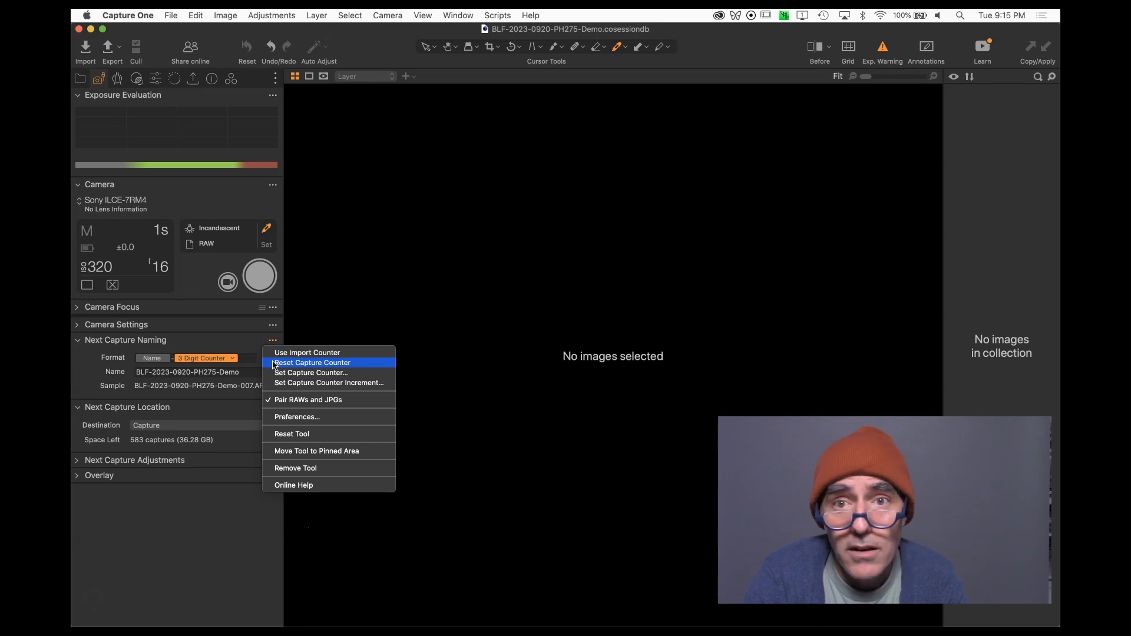
{"action": "left_click", "coordinate": [273, 365]}
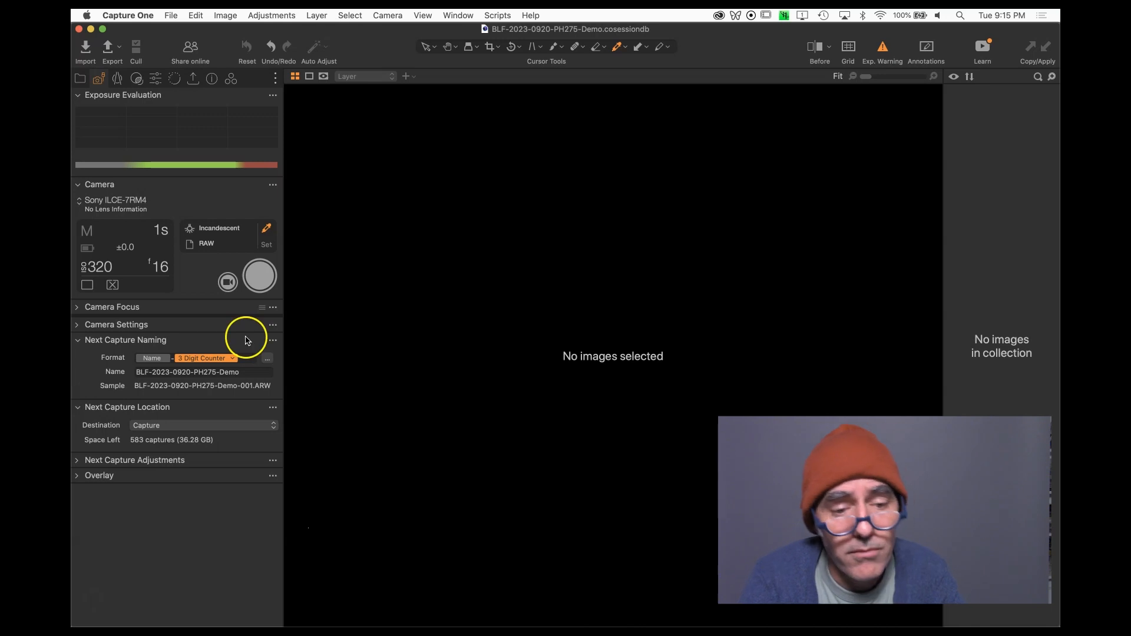
{"action": "left_click", "coordinate": [189, 343]}
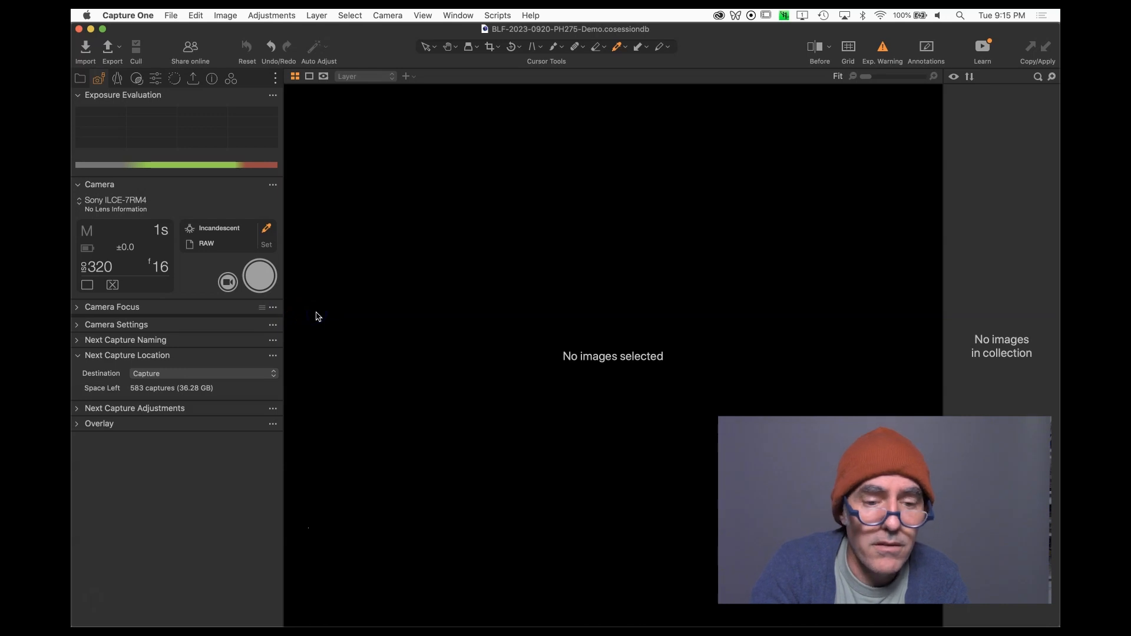
{"action": "left_click", "coordinate": [77, 341]}
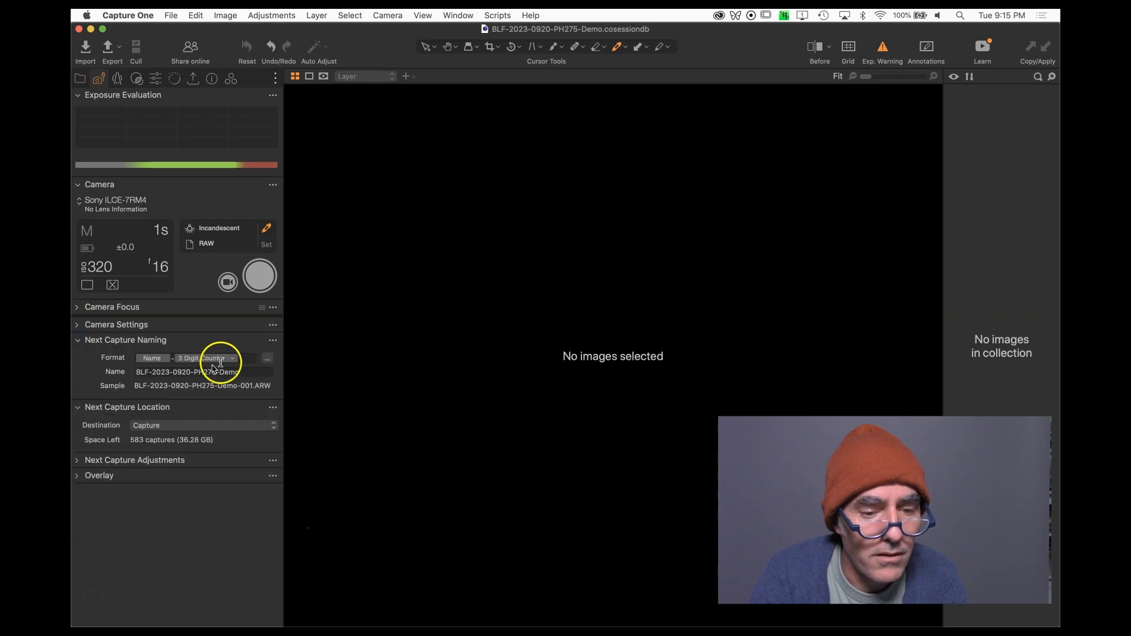
{"action": "left_click", "coordinate": [237, 344]}
{"action": "left_click", "coordinate": [315, 345]}
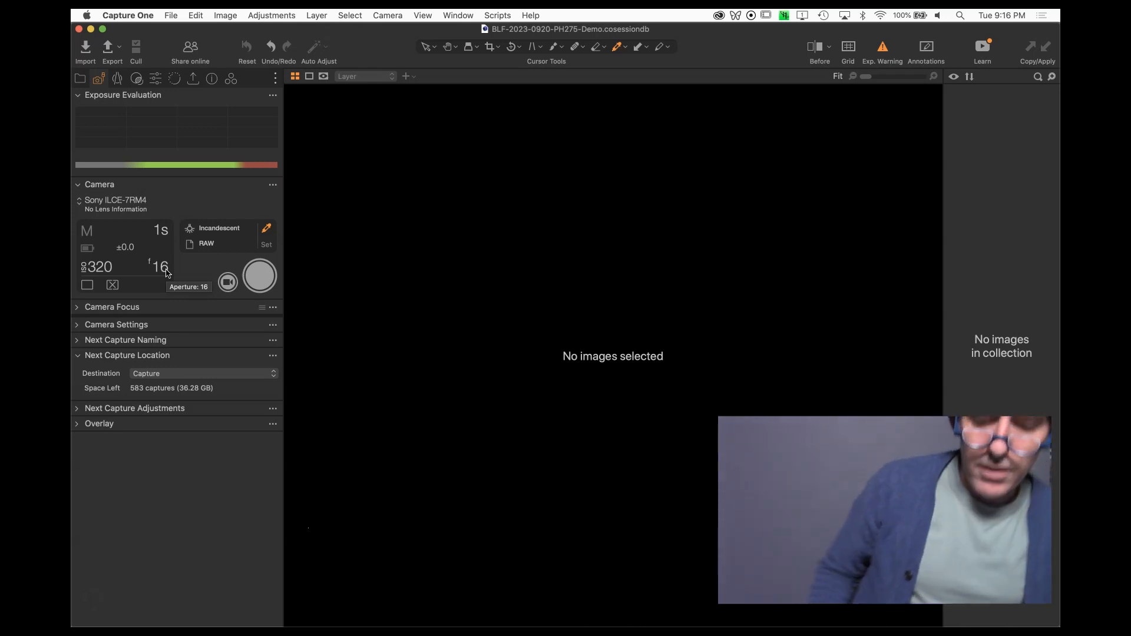
Capture two frames of the tabletop scene.
{"action": "key", "text": "super+k"}
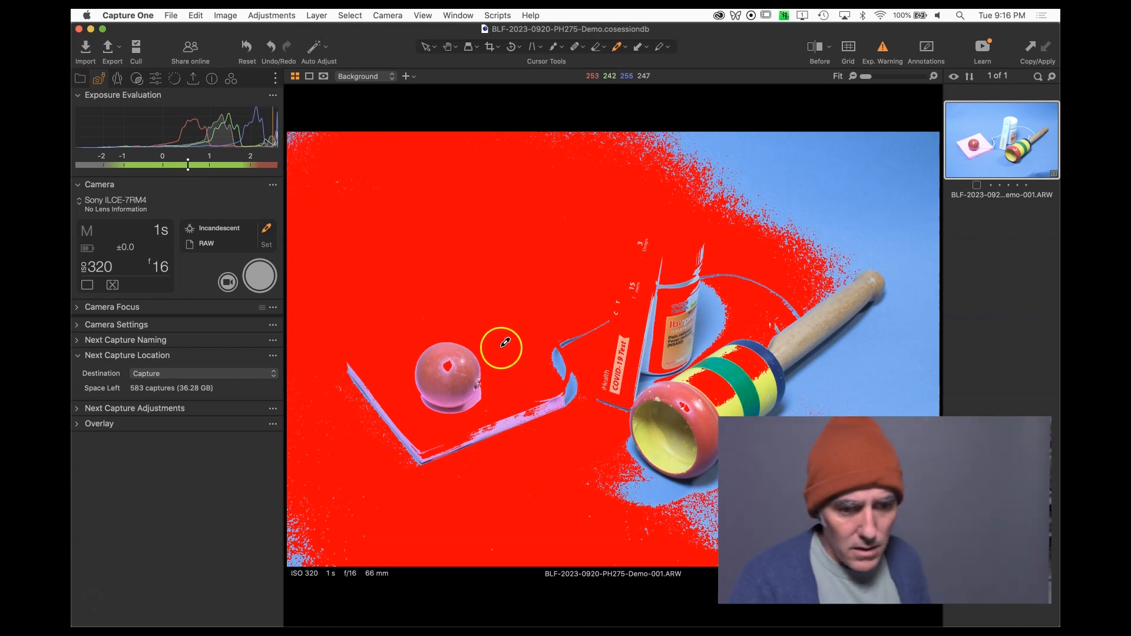
{"action": "left_click", "coordinate": [257, 277]}
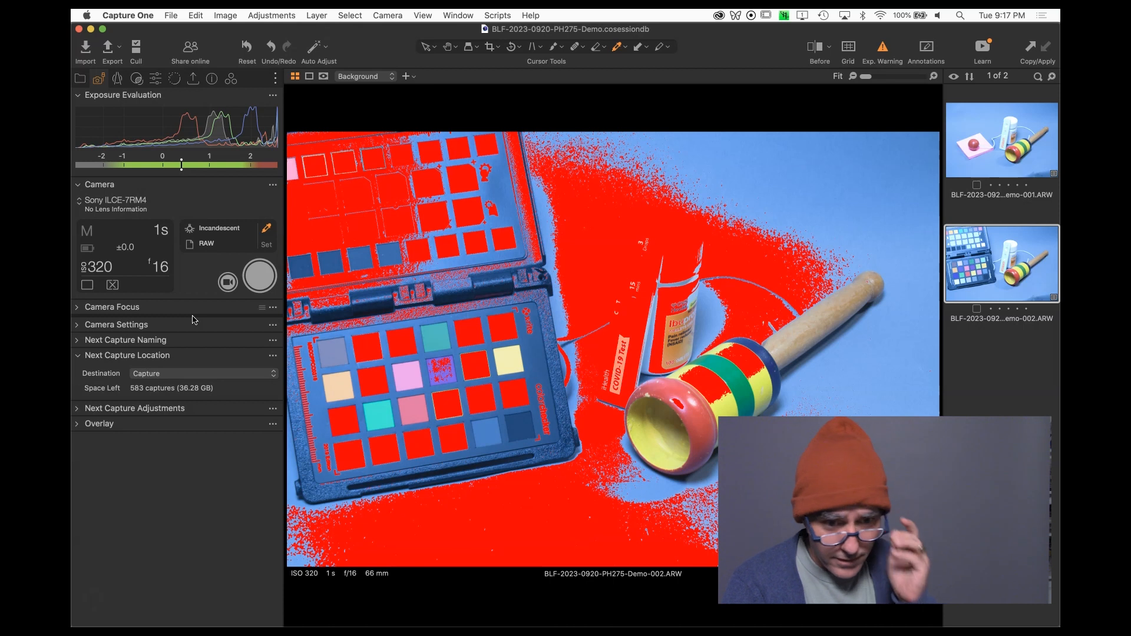
Reset the adjustments on the selected capture.
{"action": "left_click", "coordinate": [247, 47]}
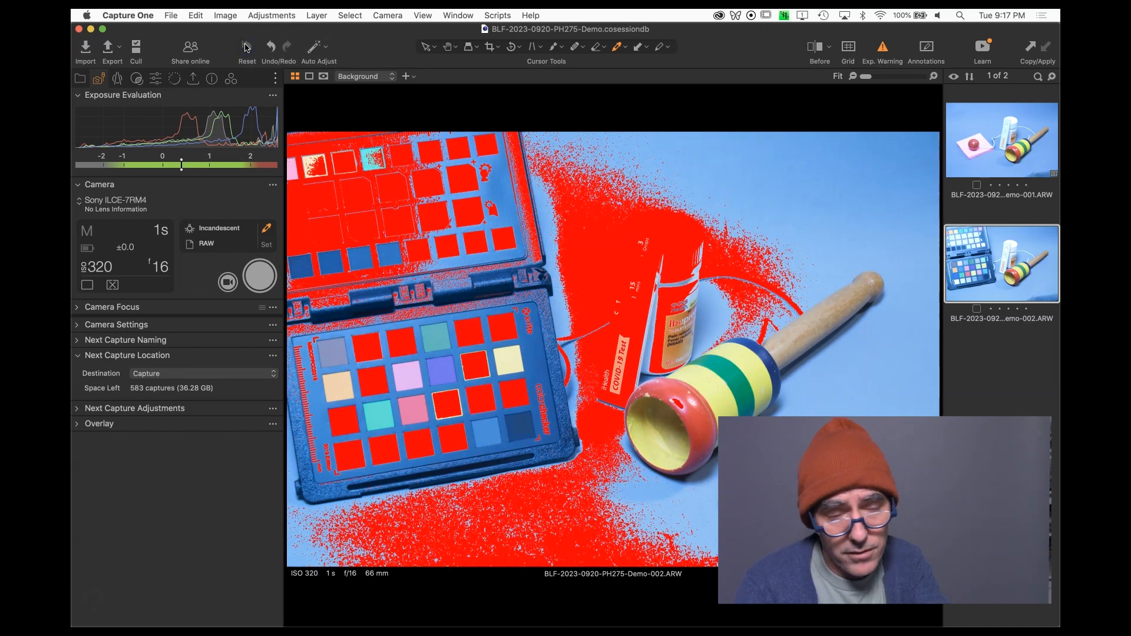
Open the toolbar customization and close it with Done.
{"action": "right_click", "coordinate": [418, 57]}
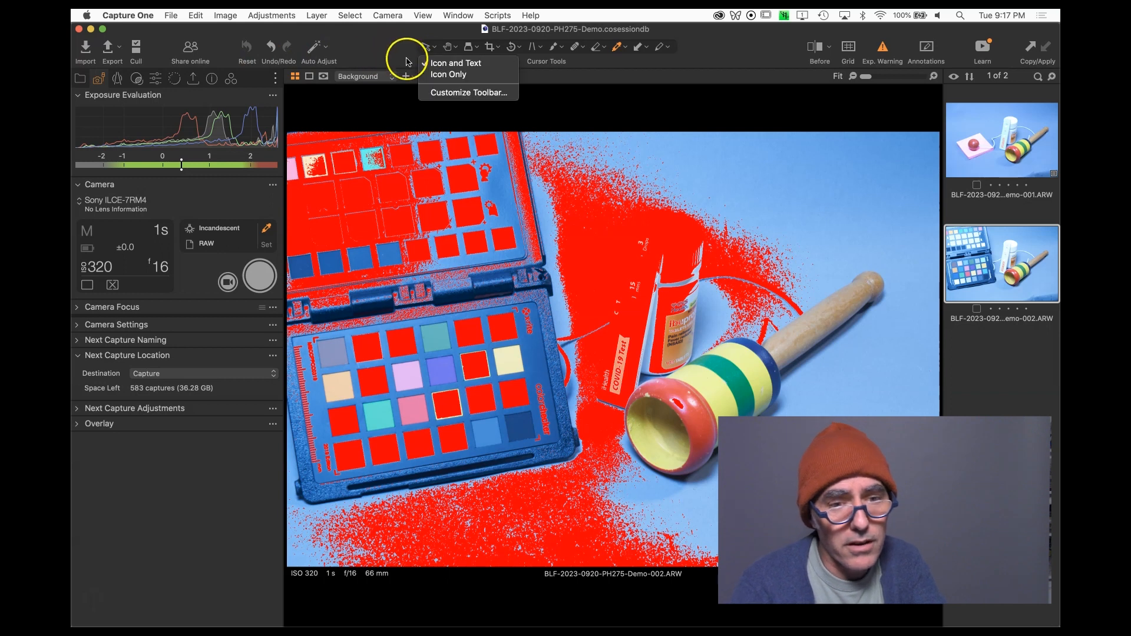
{"action": "left_click", "coordinate": [439, 96]}
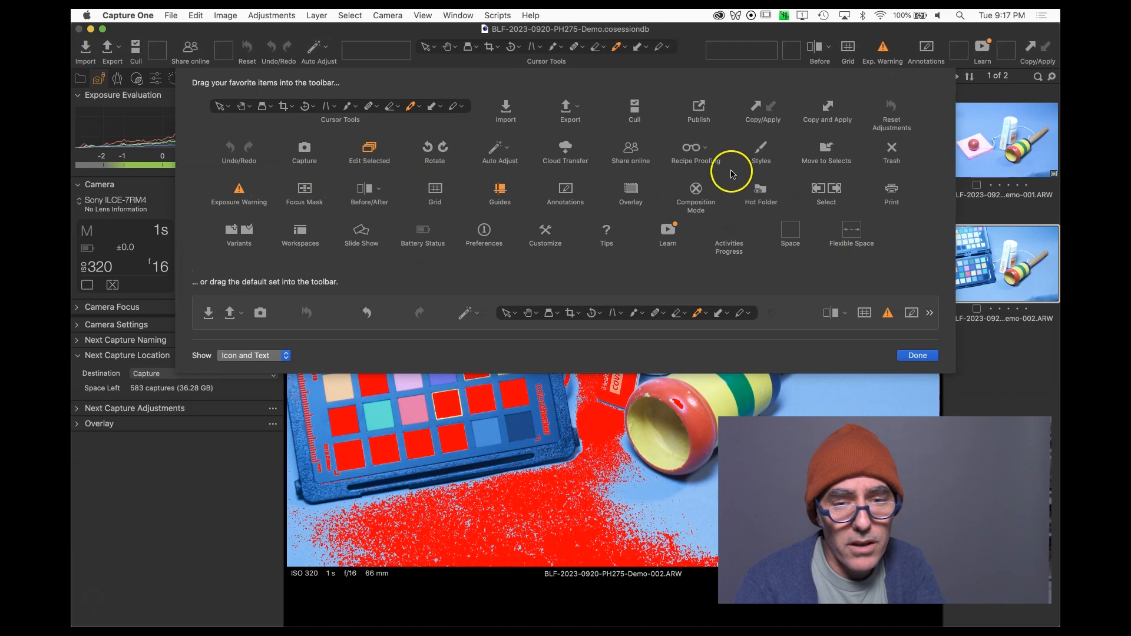
{"action": "left_click", "coordinate": [903, 354]}
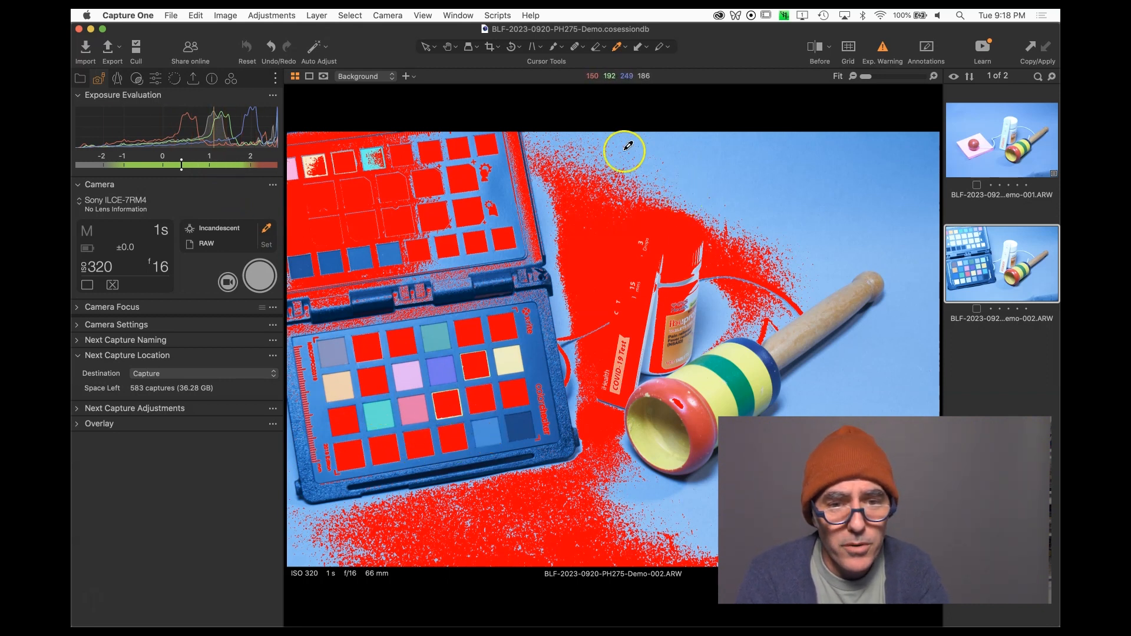
Set the white balance by sampling the neutral gray patch on the color checker with the White Balance picker.
{"action": "left_click", "coordinate": [614, 50]}
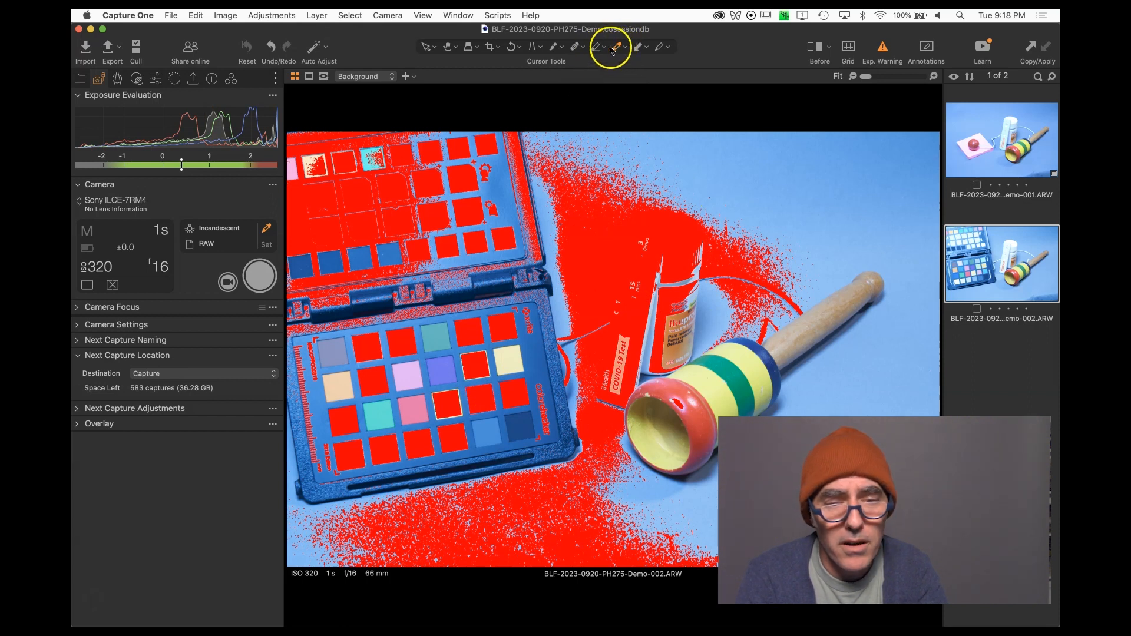
{"action": "left_click", "coordinate": [490, 436]}
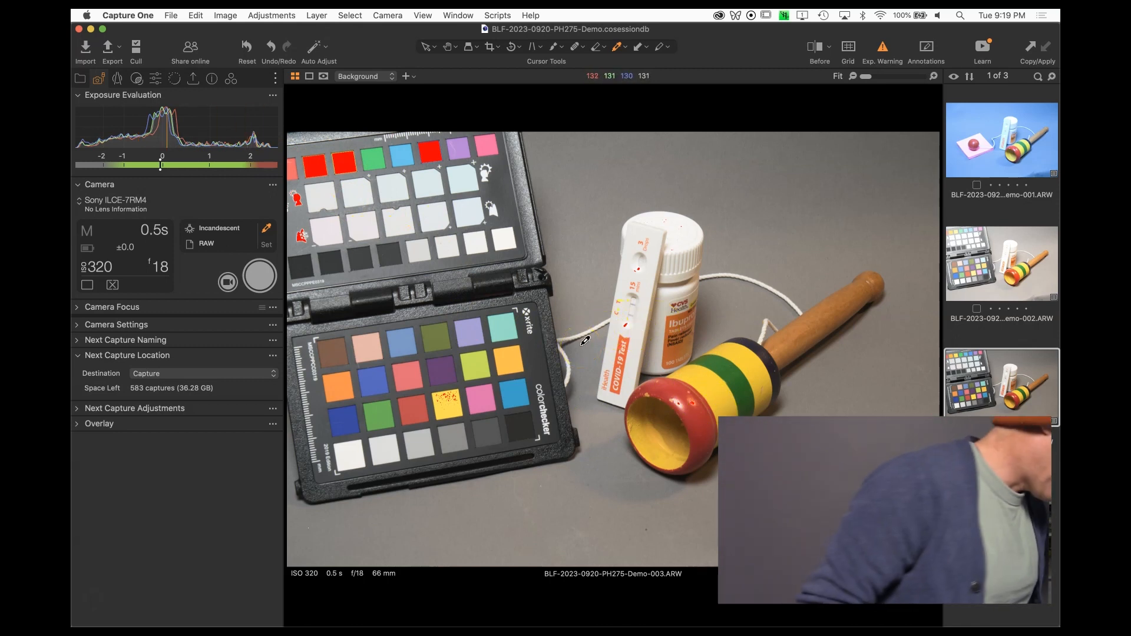
Sample white balance from the checker's gray patch on each new frame while capturing two more shots.
{"action": "left_click", "coordinate": [420, 439]}
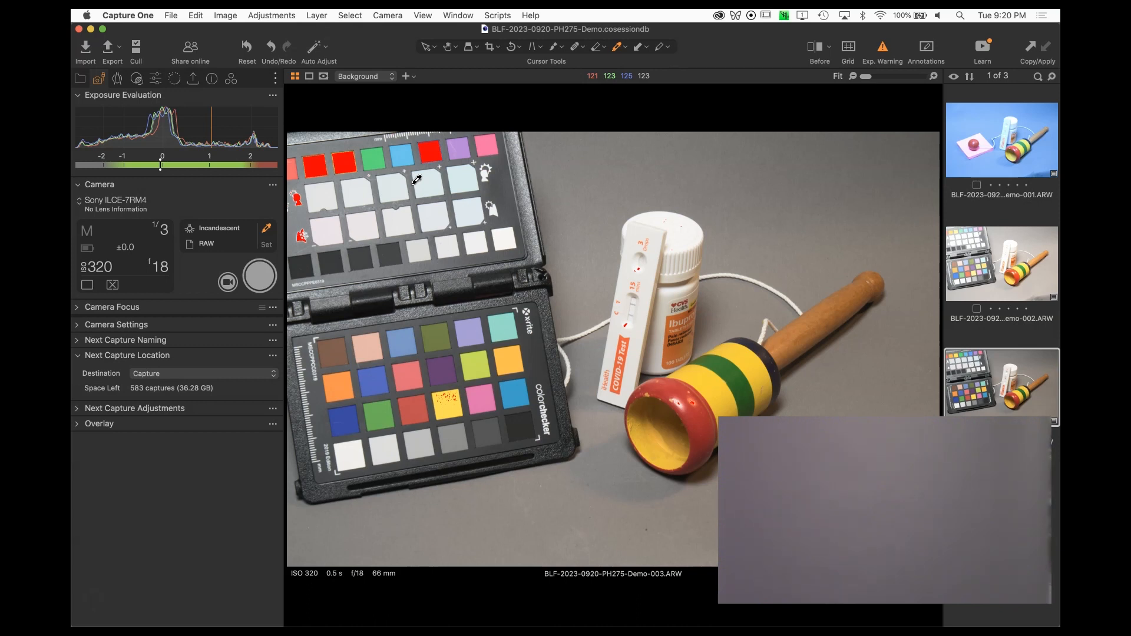
{"action": "key", "text": "super+k"}
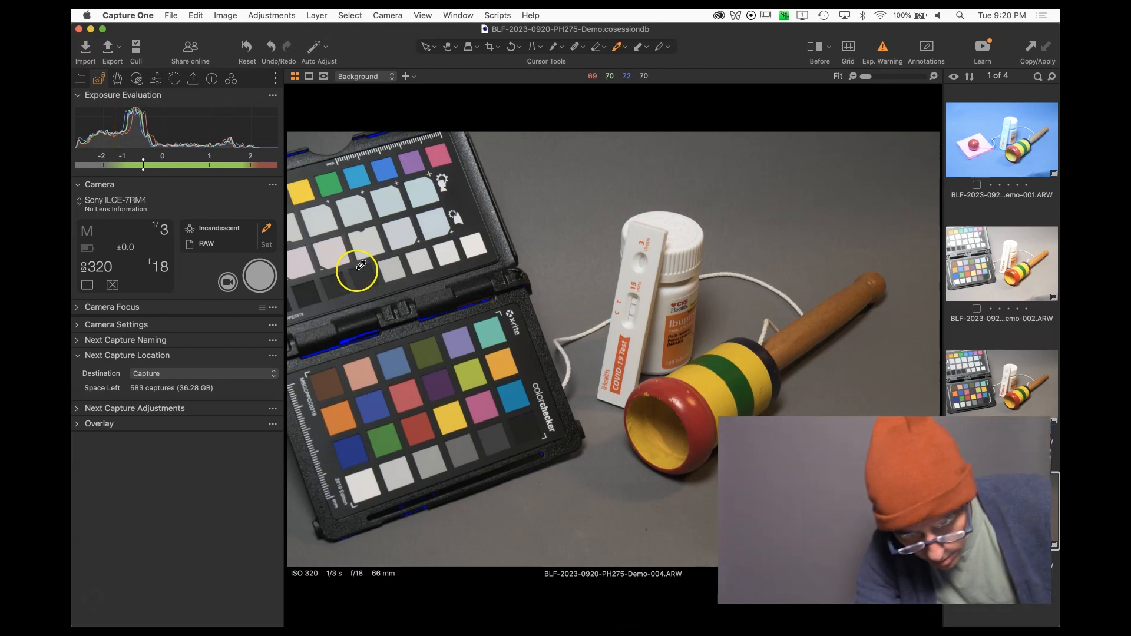
{"action": "left_click", "coordinate": [435, 455]}
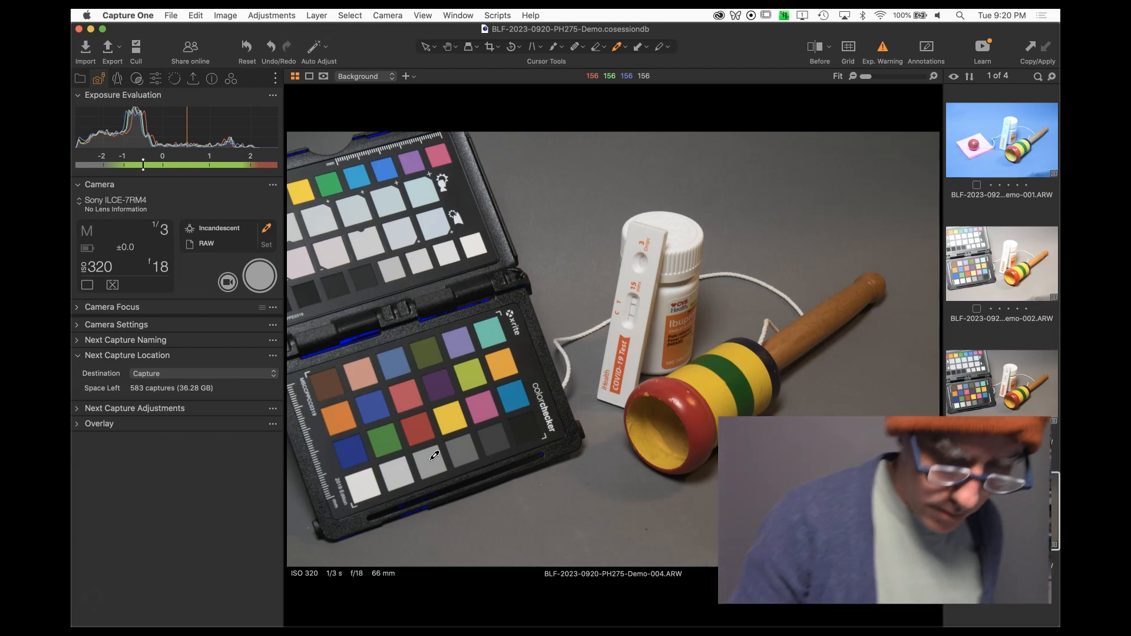
{"action": "key", "text": "super+k"}
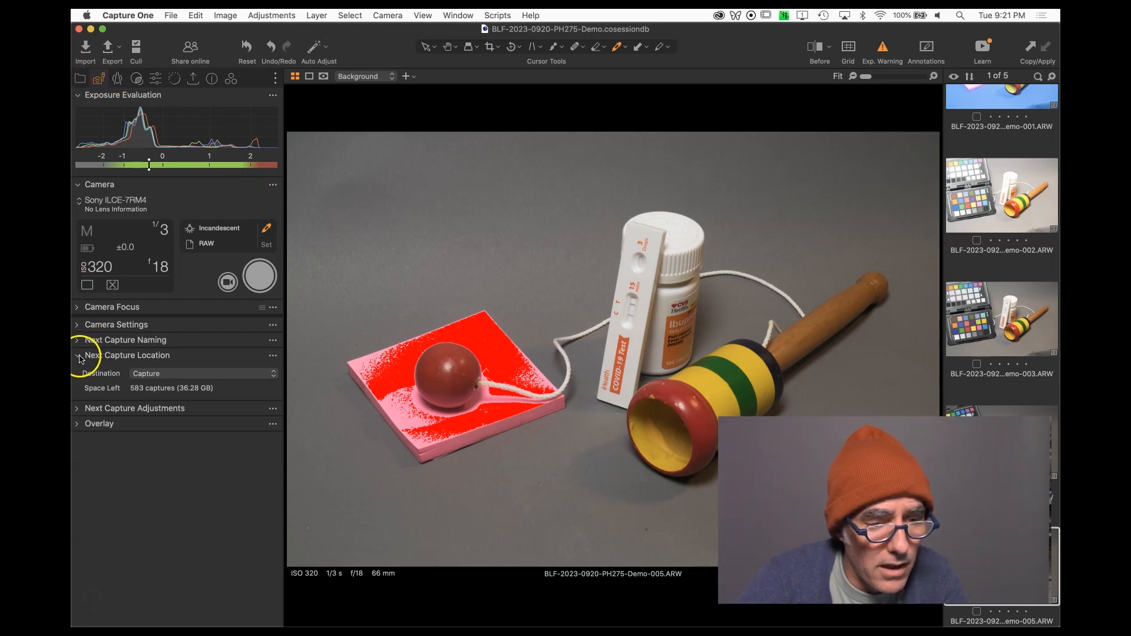
Set the Next Capture Adjustments ICC Profile to Copy from Last and keep Metadata at Defaults.
{"action": "left_click", "coordinate": [76, 409]}
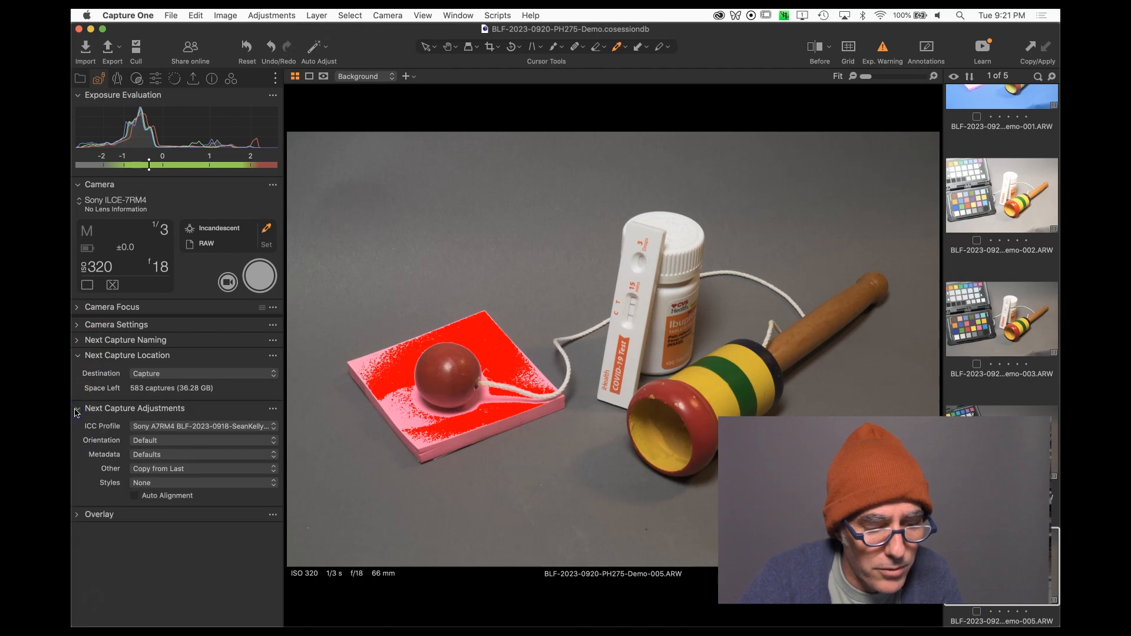
{"action": "left_click", "coordinate": [164, 427]}
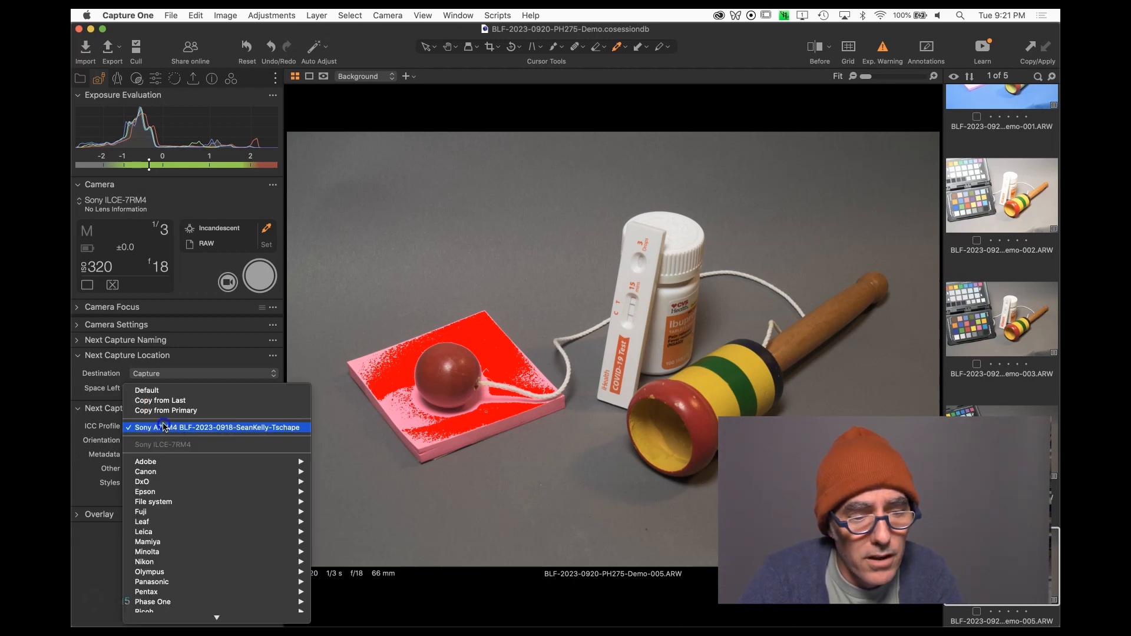
{"action": "left_click", "coordinate": [169, 401]}
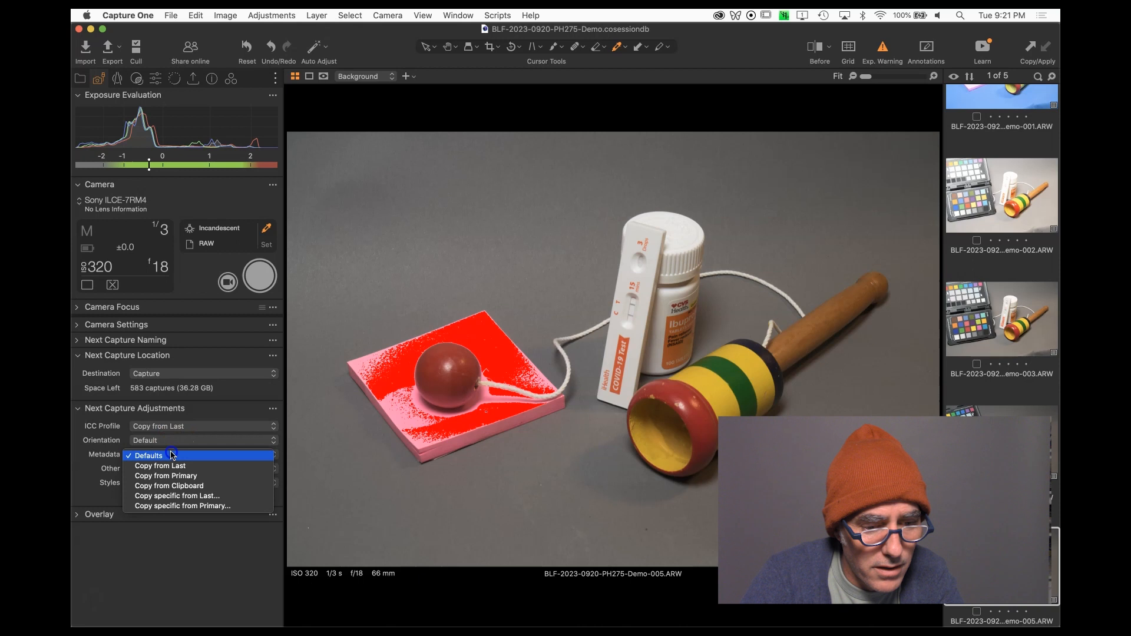
{"action": "left_click", "coordinate": [172, 455]}
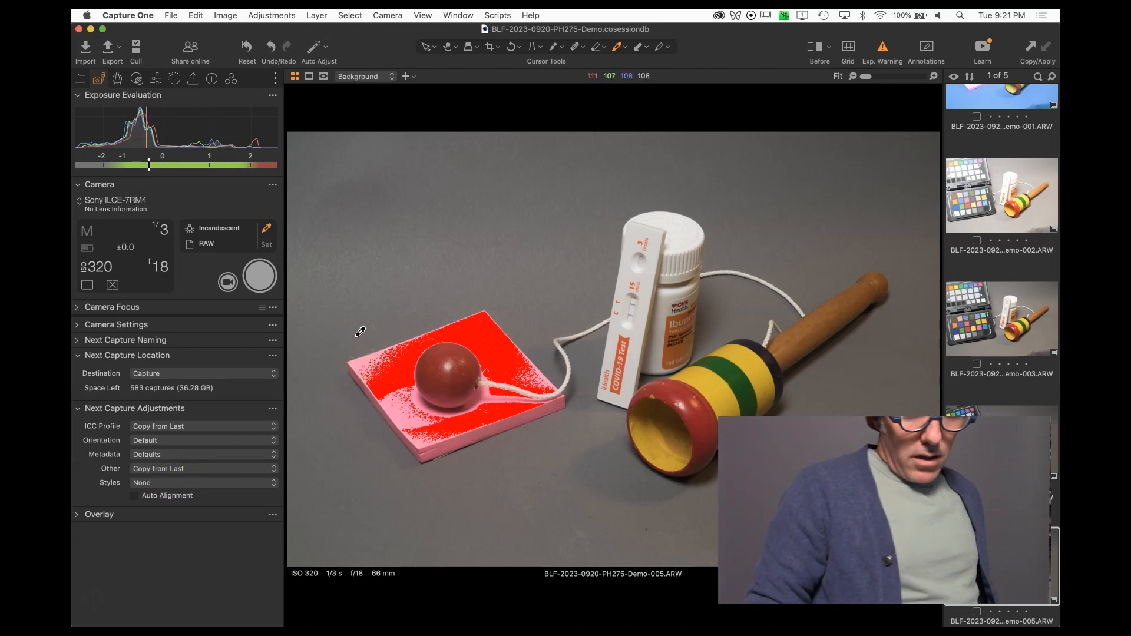
Set the Next Capture Adjustments ICC Profile to the Sony A7RM4 Generic profile.
{"action": "scroll", "coordinate": [109, 393], "scroll_direction": "down", "scroll_amount": 1}
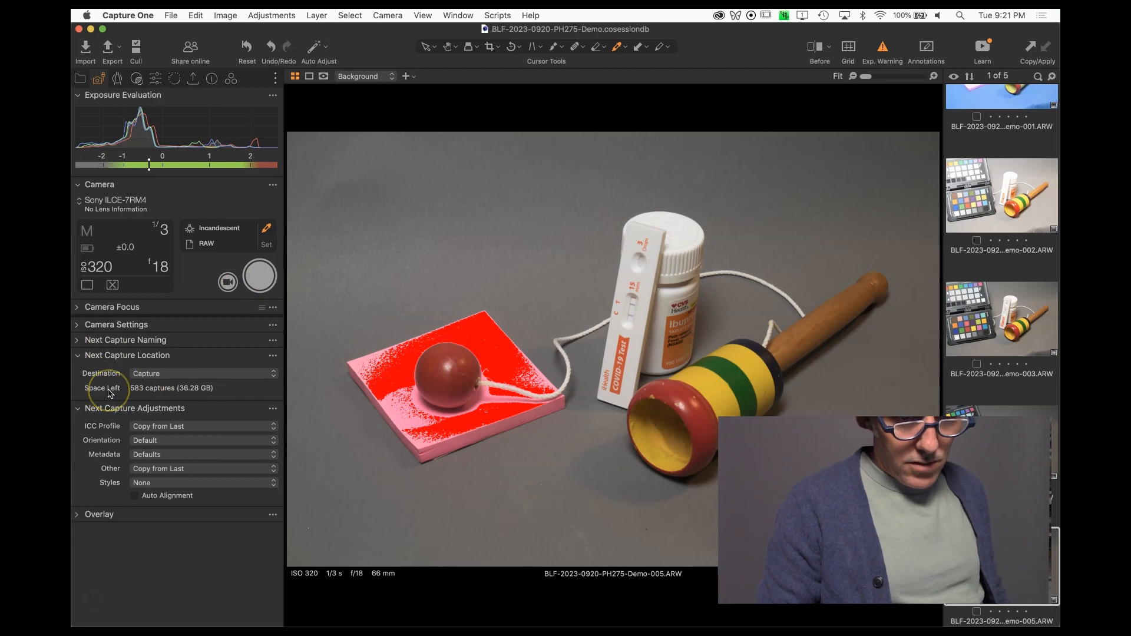
{"action": "left_click", "coordinate": [152, 426]}
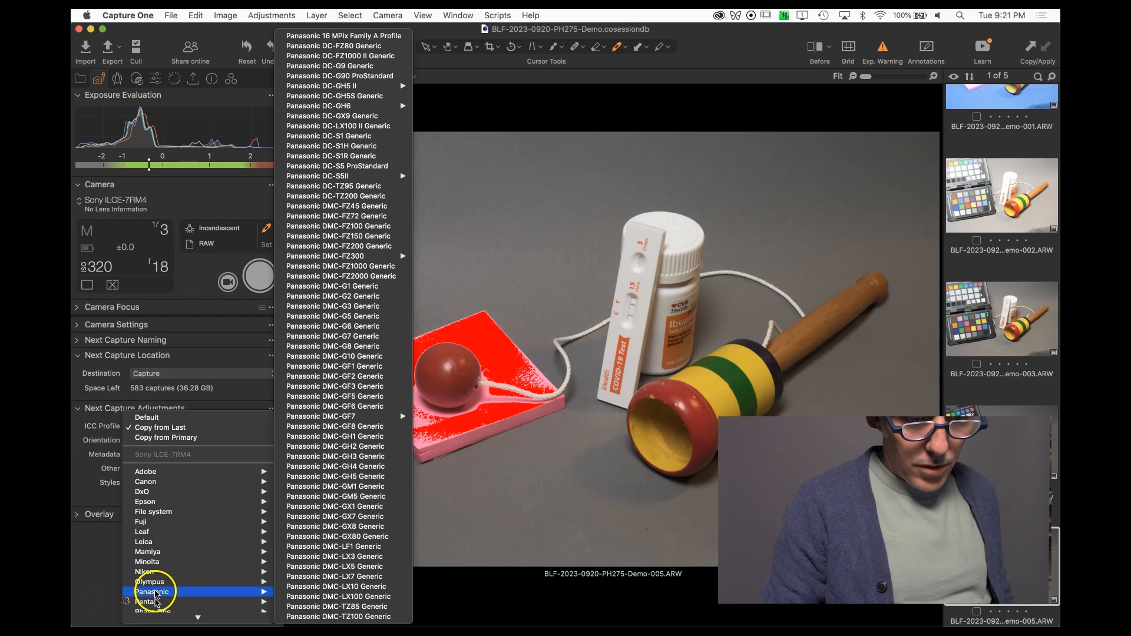
{"action": "mouse_move", "coordinate": [204, 556]}
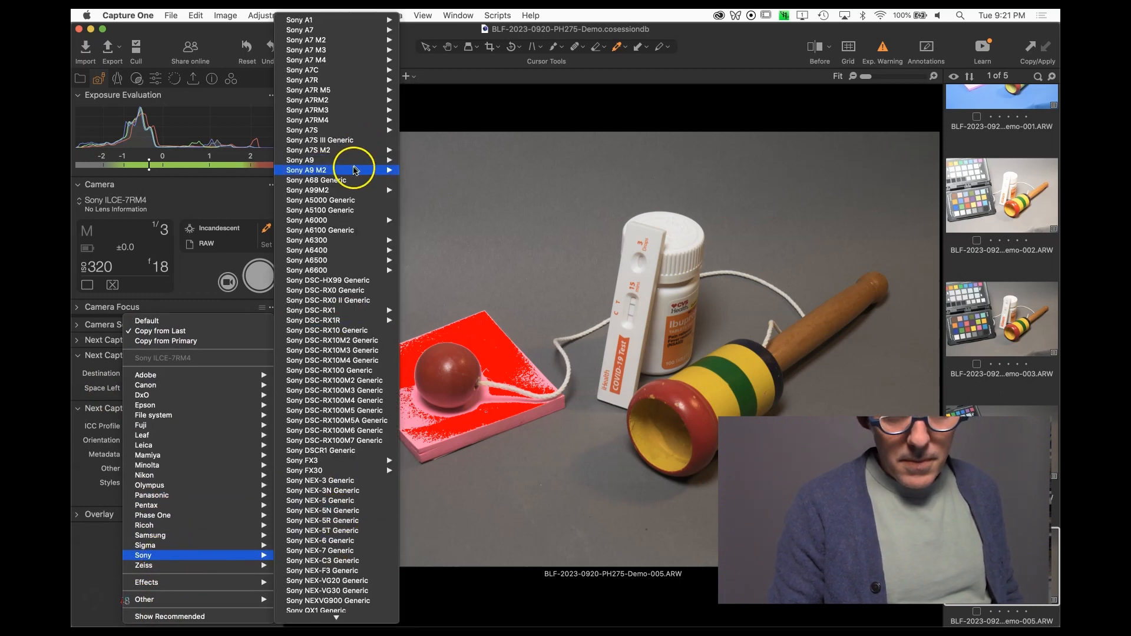
{"action": "mouse_move", "coordinate": [357, 78]}
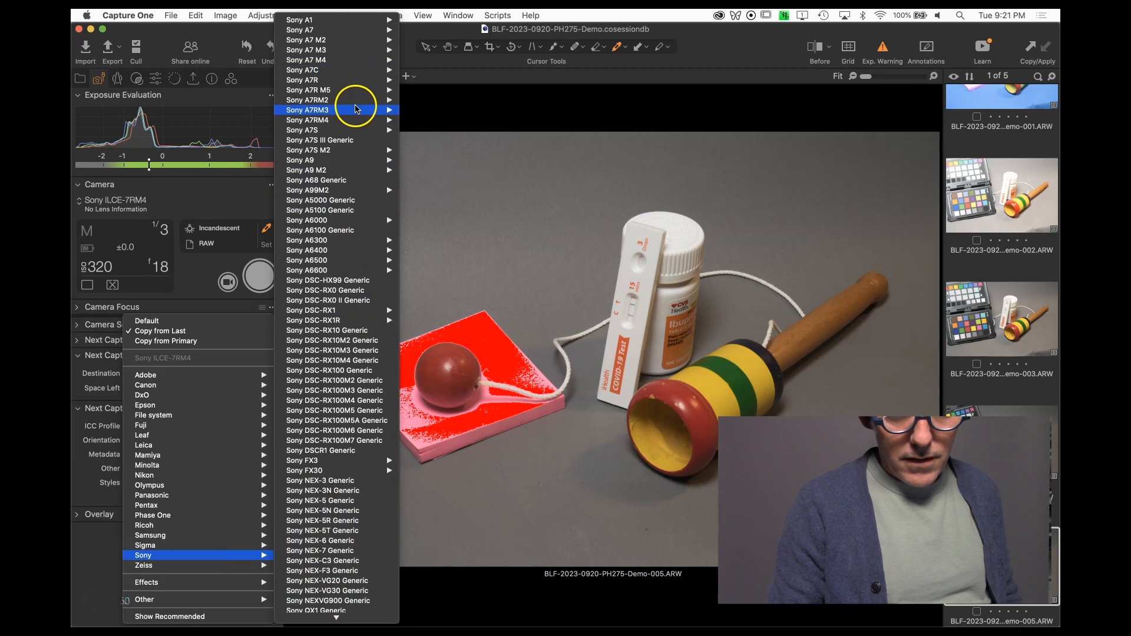
{"action": "mouse_move", "coordinate": [354, 119]}
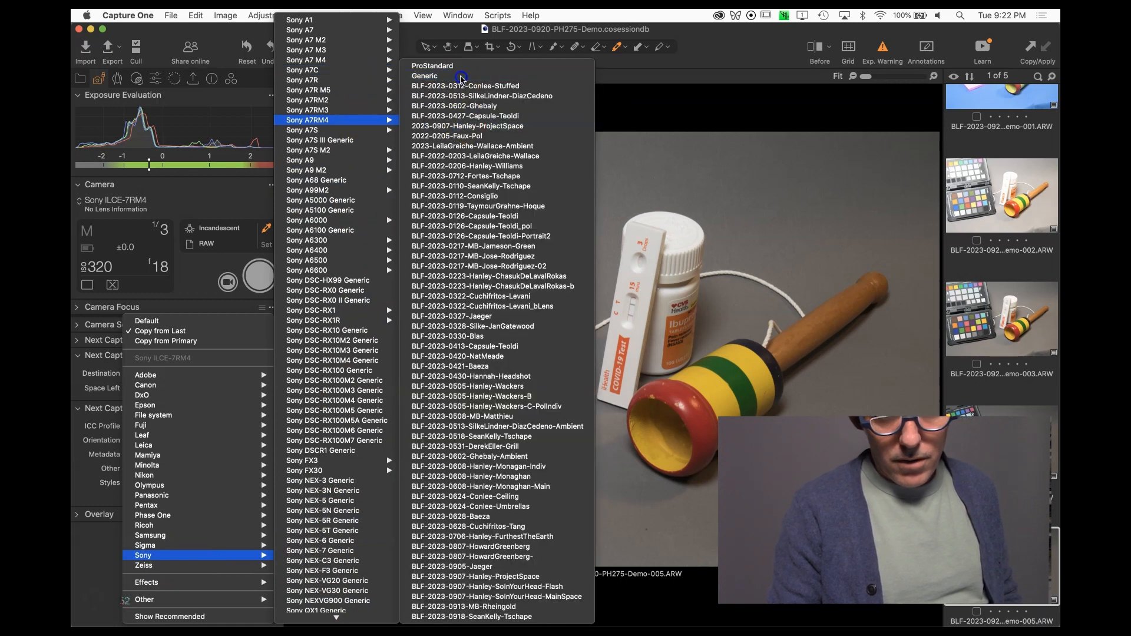
{"action": "left_click", "coordinate": [459, 75]}
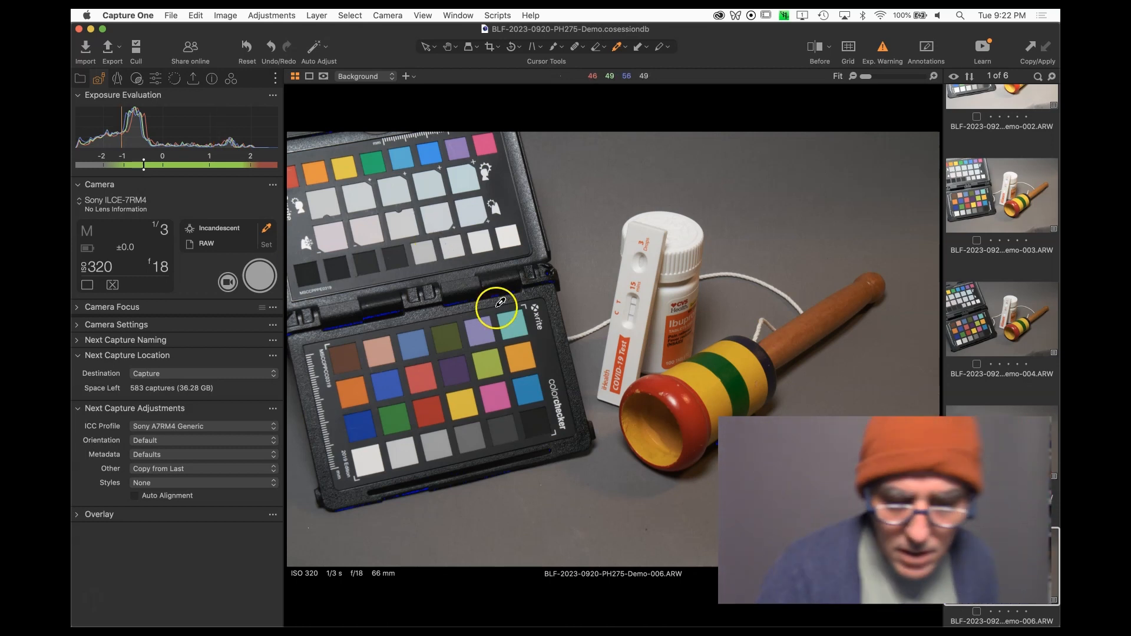
Sample white balance from the checker's gray patch on the new frame and capture another shot.
{"action": "left_click", "coordinate": [466, 432]}
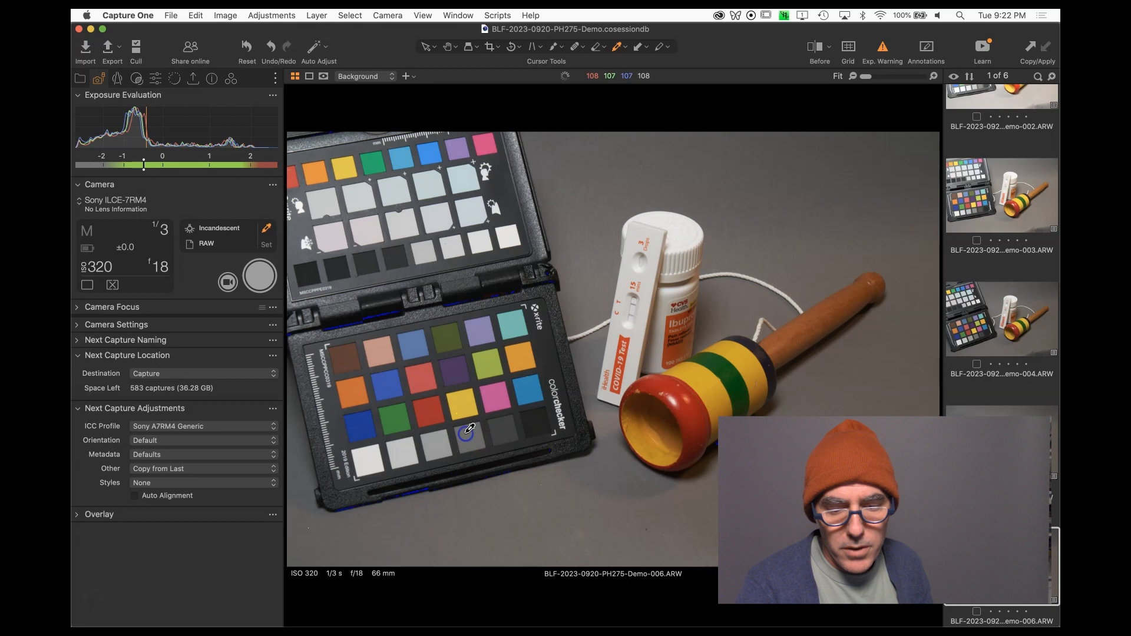
{"action": "left_click", "coordinate": [432, 449]}
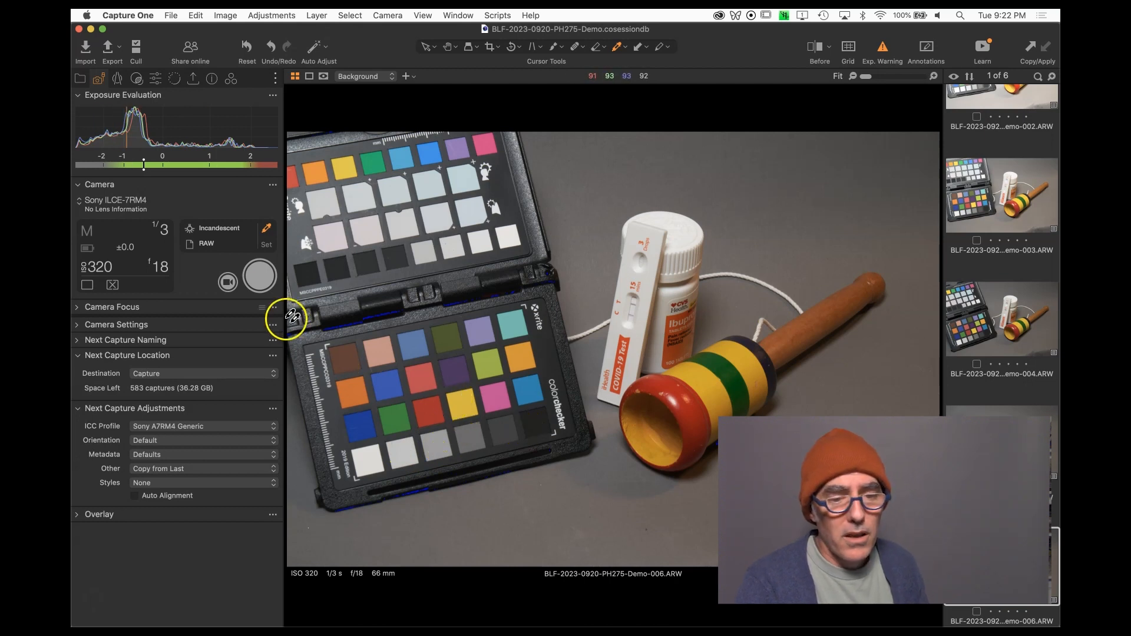
{"action": "left_click", "coordinate": [261, 278]}
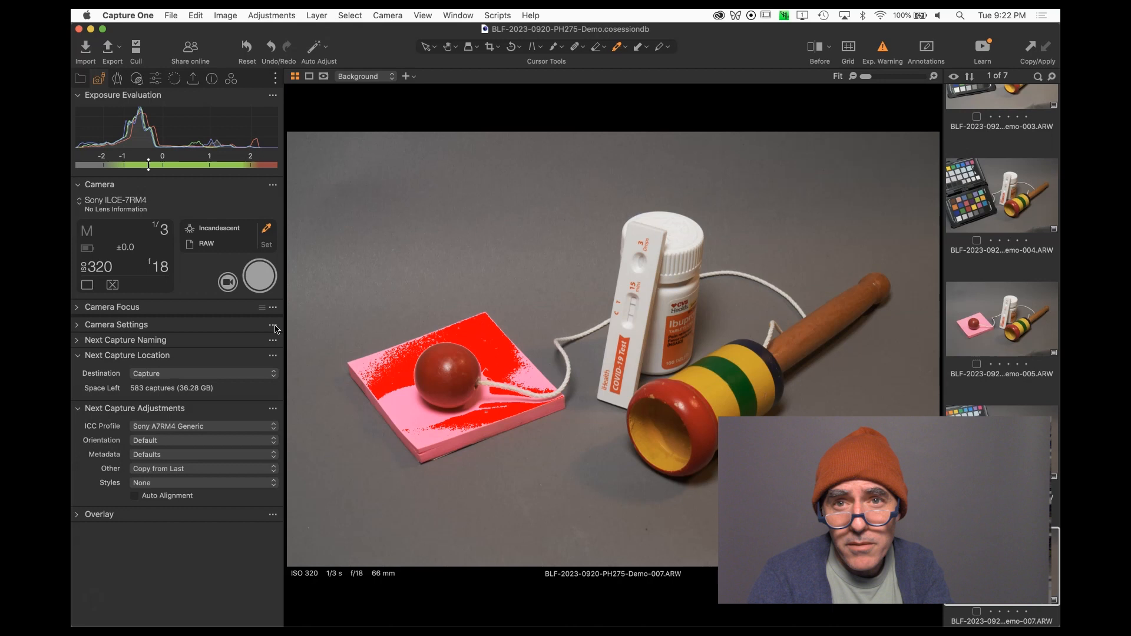
Open the Metadata tool tab.
{"action": "left_click", "coordinate": [212, 81]}
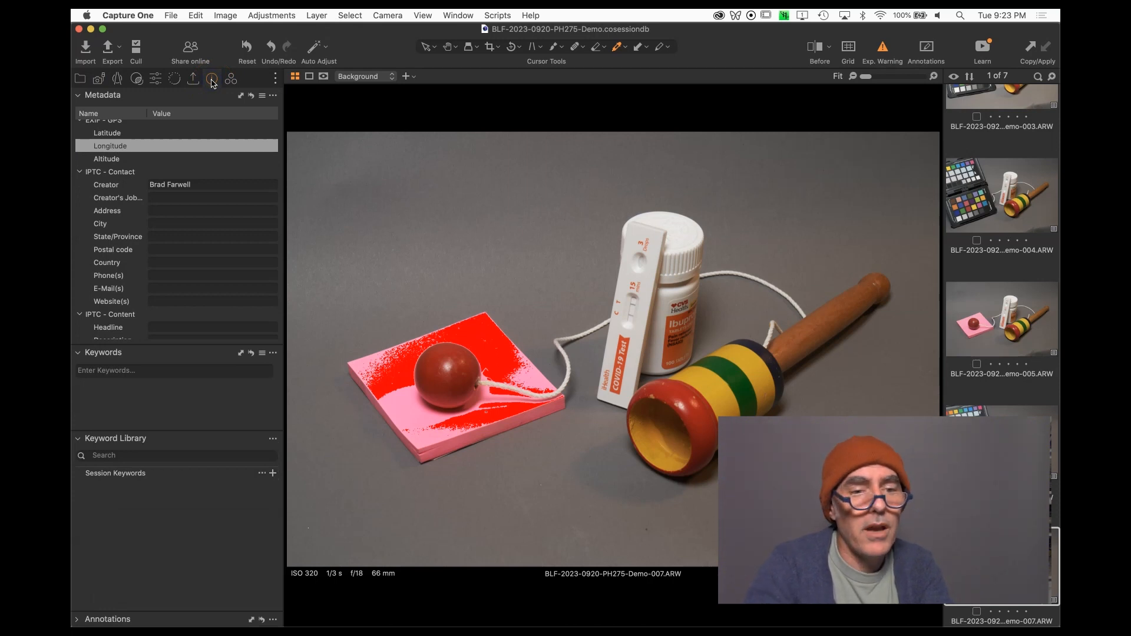
{"action": "left_click", "coordinate": [275, 78]}
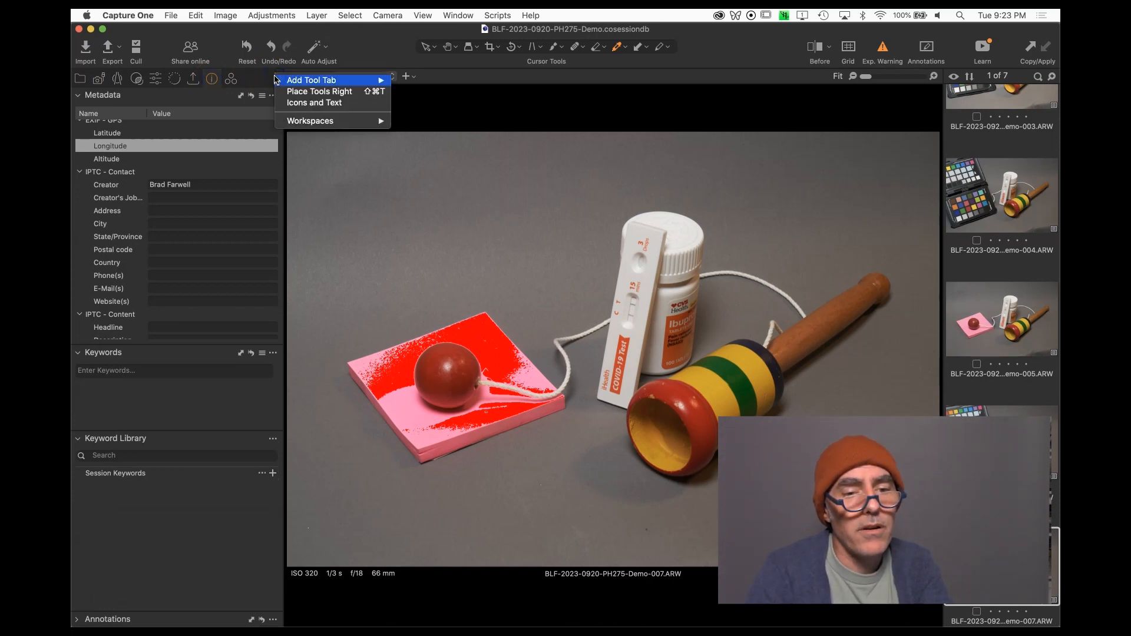
{"action": "mouse_move", "coordinate": [294, 123]}
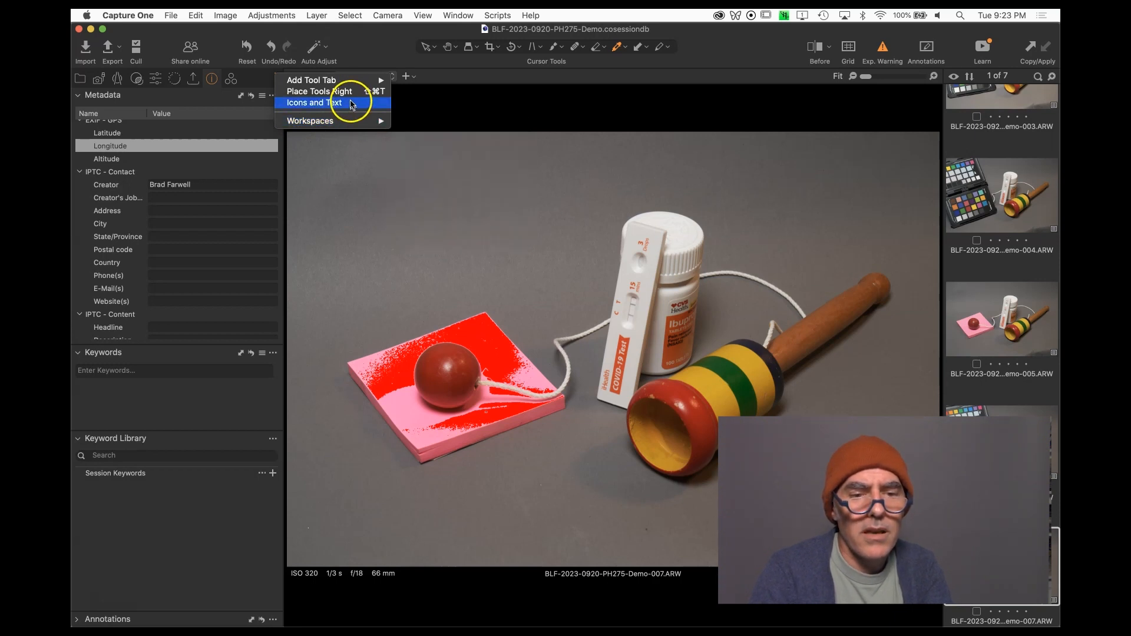
{"action": "mouse_move", "coordinate": [354, 87]}
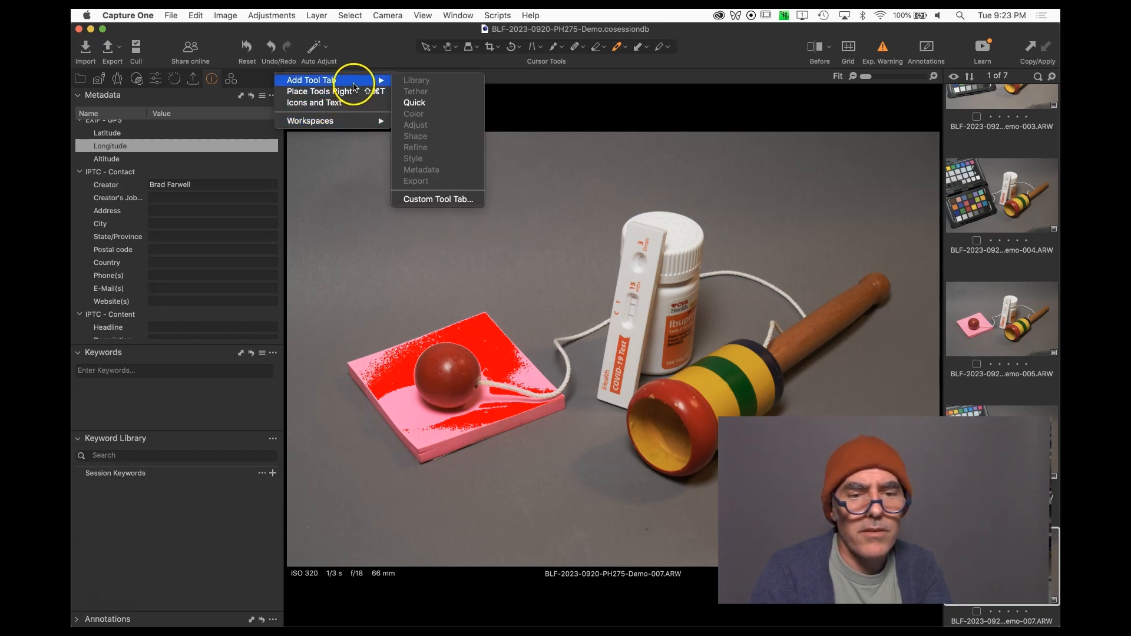
{"action": "left_click", "coordinate": [253, 87]}
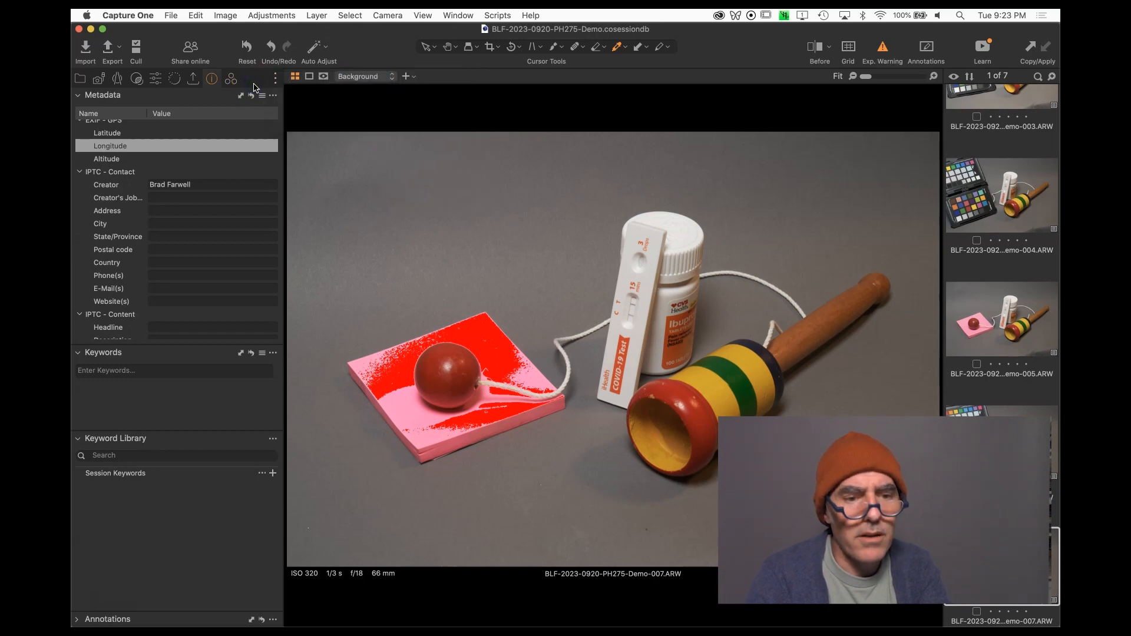
{"action": "right_click", "coordinate": [254, 87]}
{"action": "left_click", "coordinate": [255, 81]}
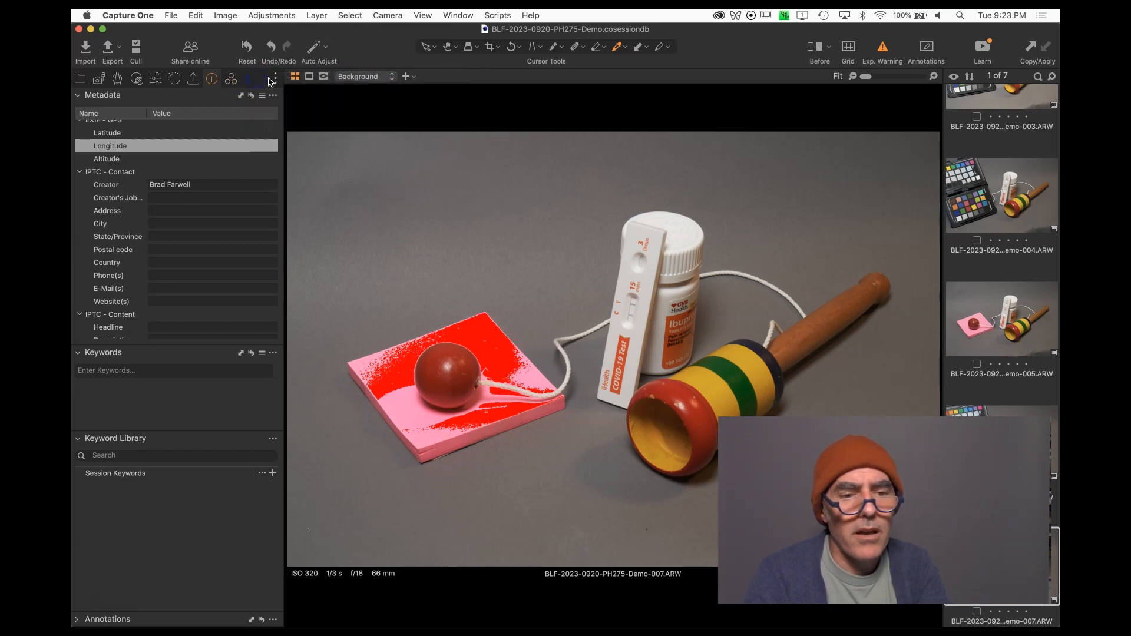
{"action": "right_click", "coordinate": [275, 79]}
{"action": "left_click", "coordinate": [276, 80]}
{"action": "left_click", "coordinate": [264, 83]}
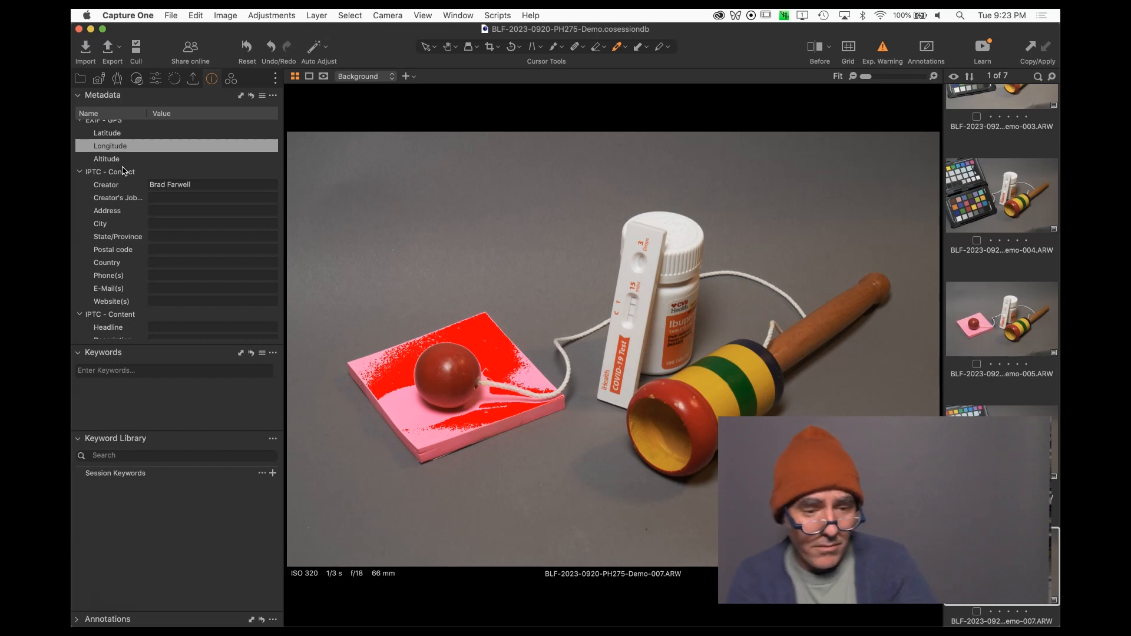
Set the Creator's Job Title to Photographer using the suggested completion.
{"action": "left_click", "coordinate": [195, 184]}
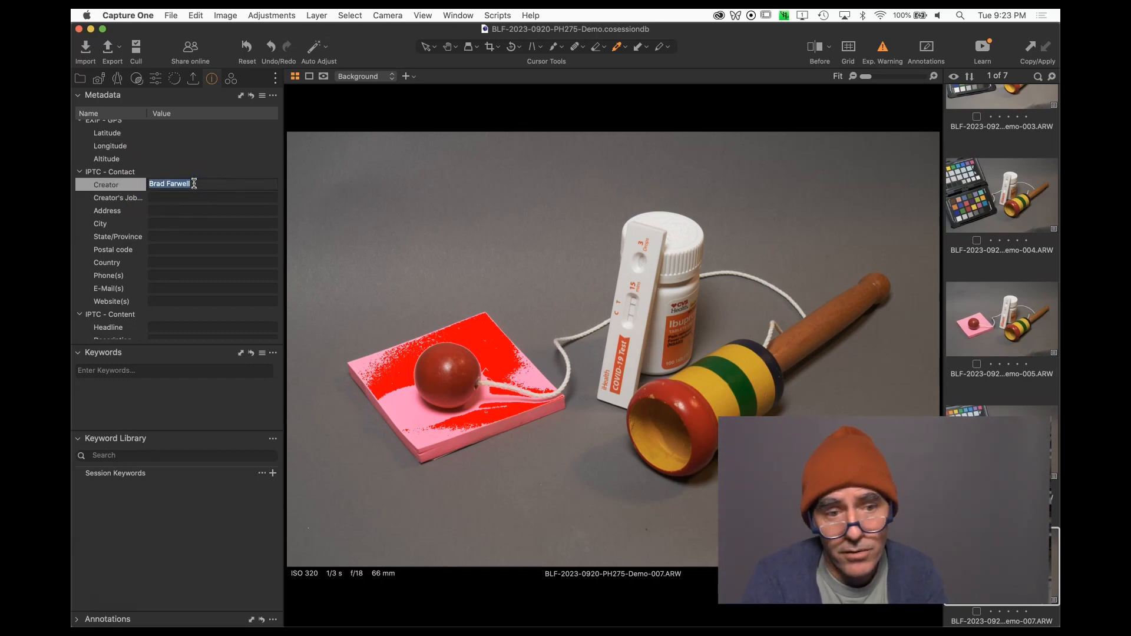
{"action": "left_click", "coordinate": [187, 198]}
{"action": "left_click", "coordinate": [189, 196]}
{"action": "type", "text": "PHotographer"}
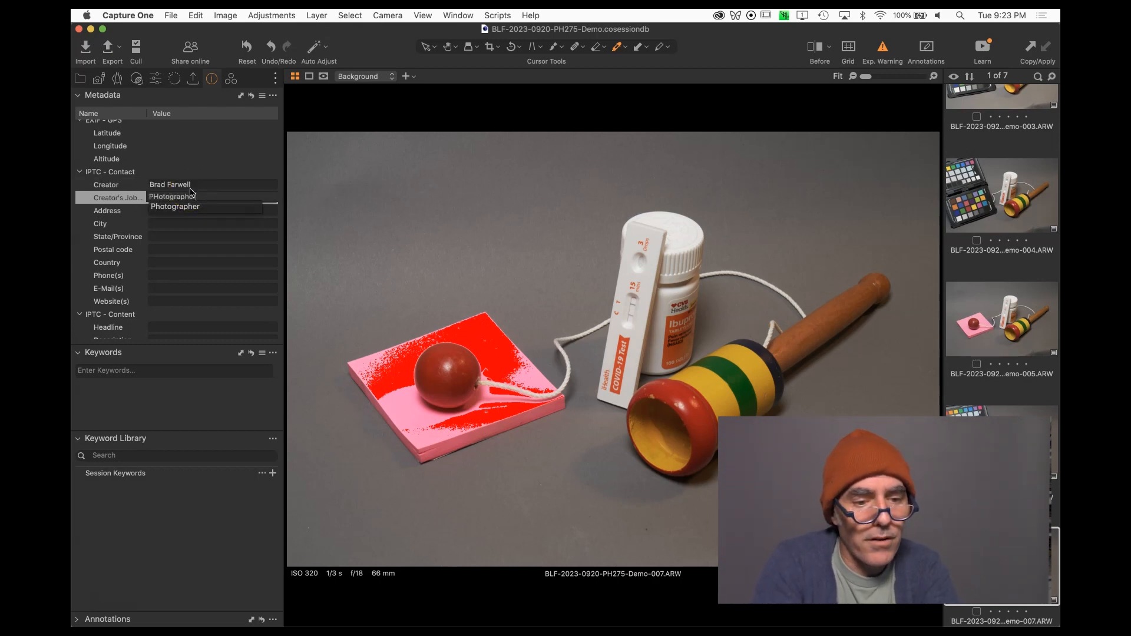
{"action": "left_click", "coordinate": [185, 207]}
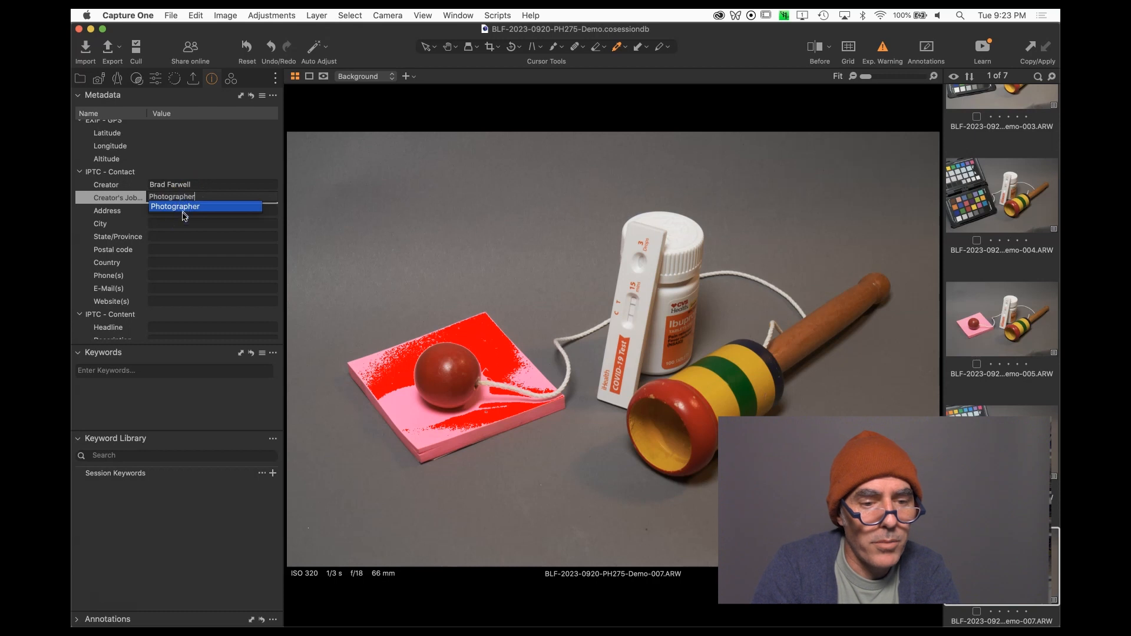
Enter the contact's street address in the Address field, declining the Siri prompt that interrupts.
{"action": "left_click", "coordinate": [183, 223]}
{"action": "left_click", "coordinate": [182, 215]}
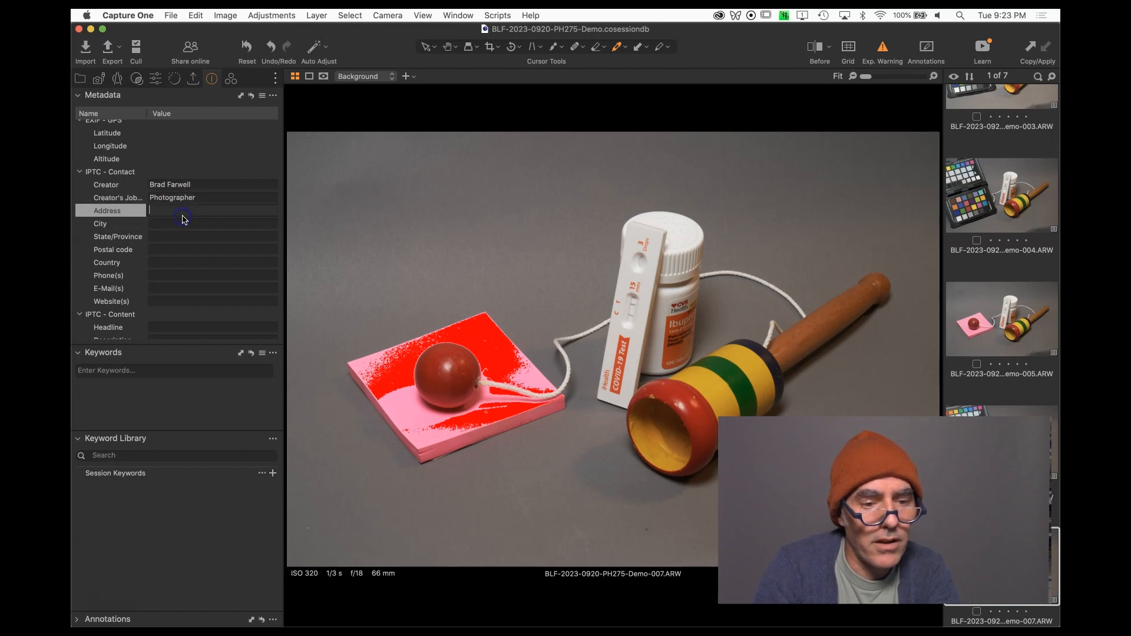
{"action": "type", "text": "1234n"}
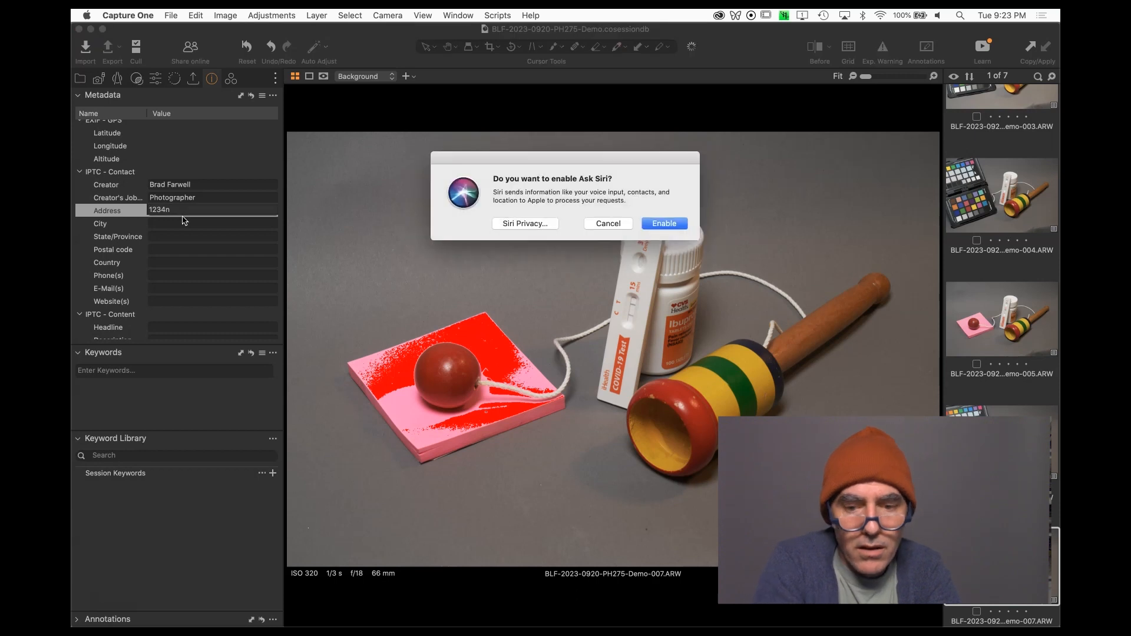
{"action": "left_click", "coordinate": [607, 223]}
{"action": "type", "text": "4n"}
{"action": "key", "text": "BackSpace"}
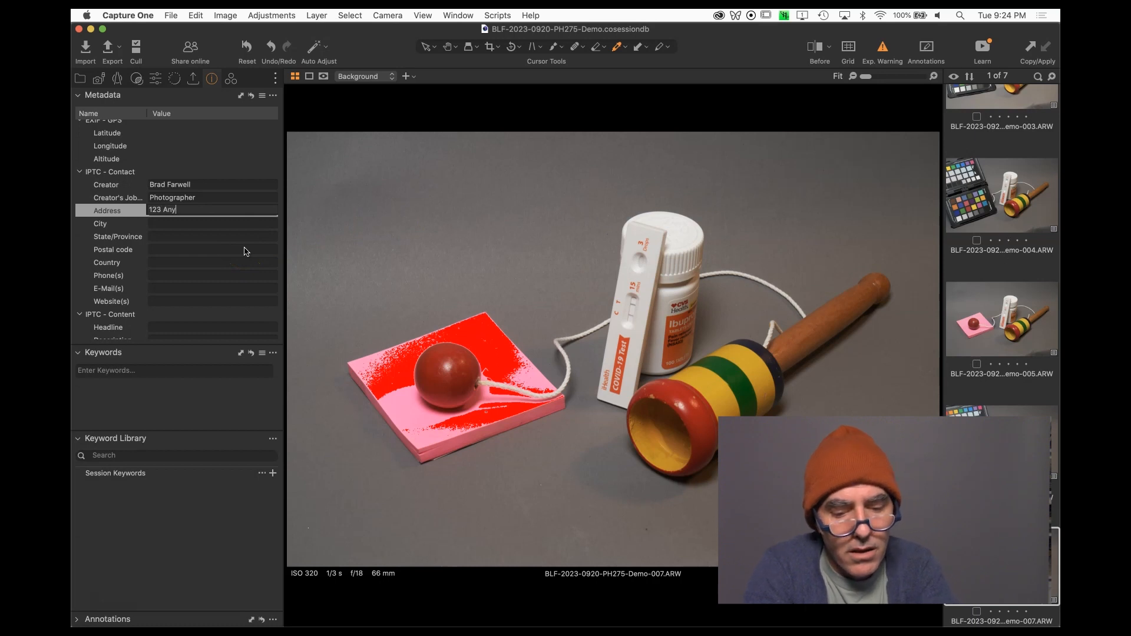
Enter the contact's city in the City field, accepting the suggested completion.
{"action": "left_click", "coordinate": [210, 223]}
{"action": "type", "text": "Bronx"}
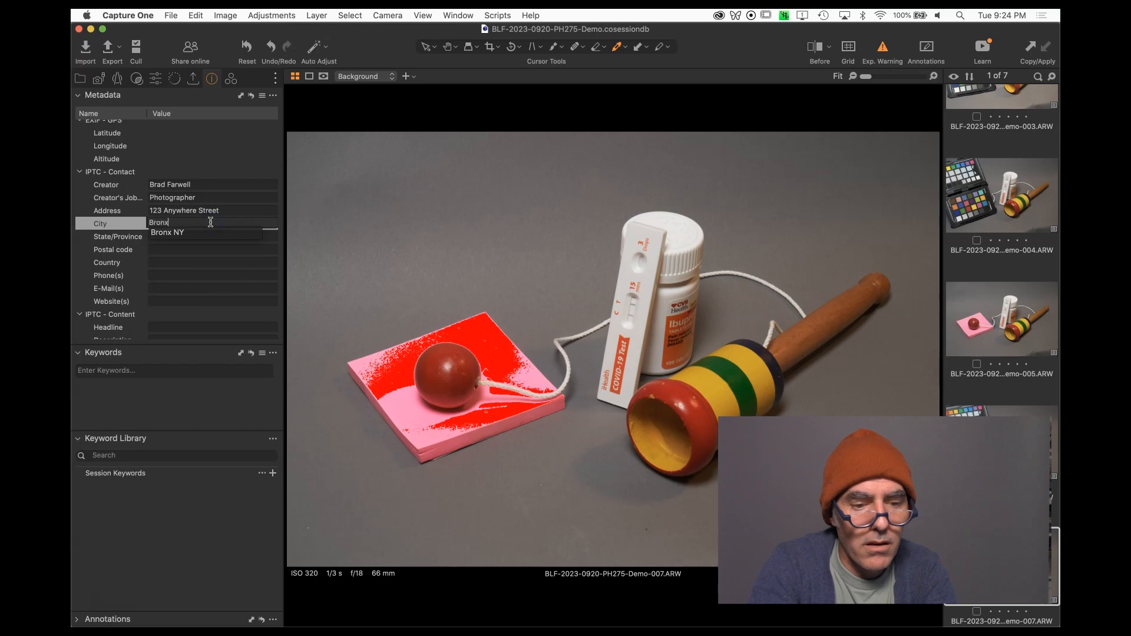
{"action": "left_click", "coordinate": [197, 233]}
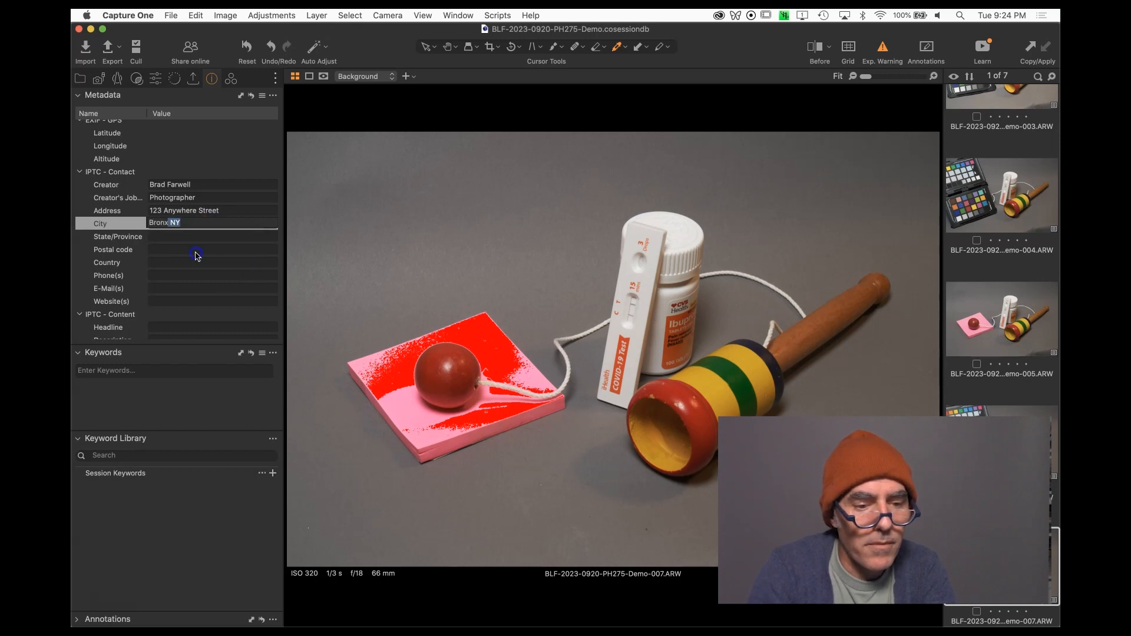
{"action": "left_click", "coordinate": [196, 251]}
{"action": "left_click", "coordinate": [179, 300]}
Set the Copyright Notice to (c) 2023 followed by the photographer's name.
{"action": "scroll", "coordinate": [178, 306], "scroll_direction": "down", "scroll_amount": 2}
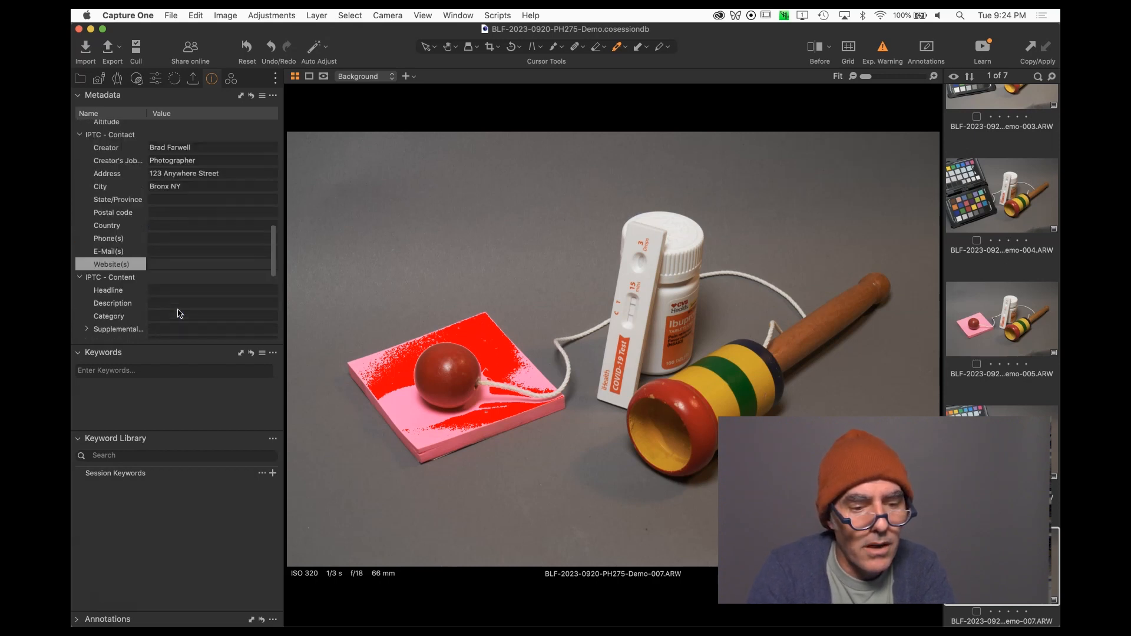
{"action": "scroll", "coordinate": [180, 314], "scroll_direction": "down", "scroll_amount": 3}
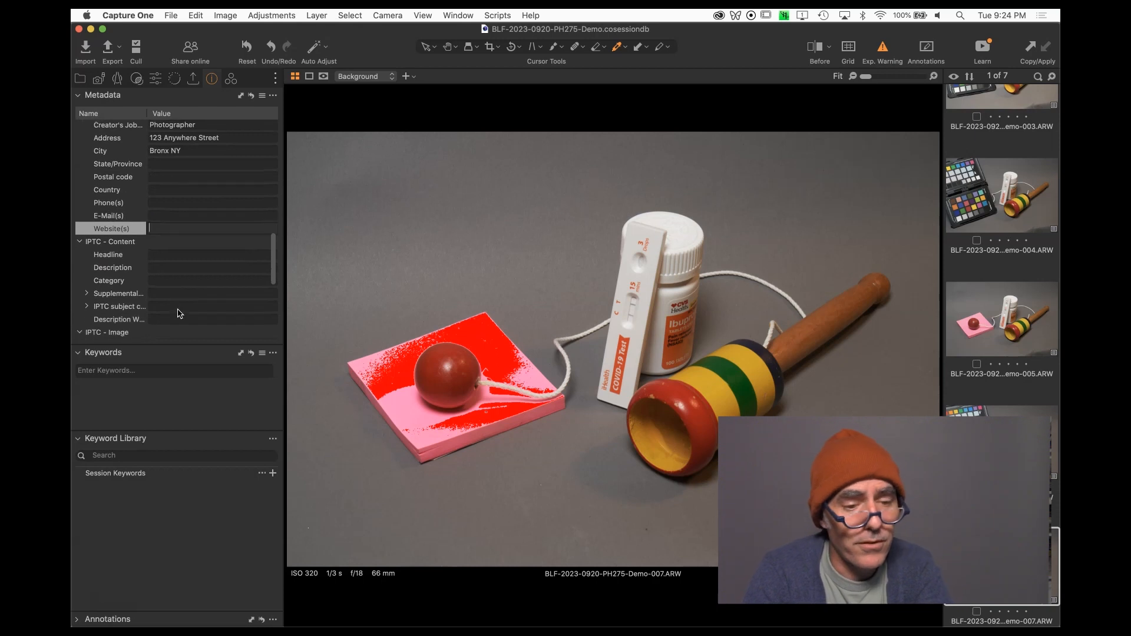
{"action": "scroll", "coordinate": [180, 313], "scroll_direction": "down", "scroll_amount": 6}
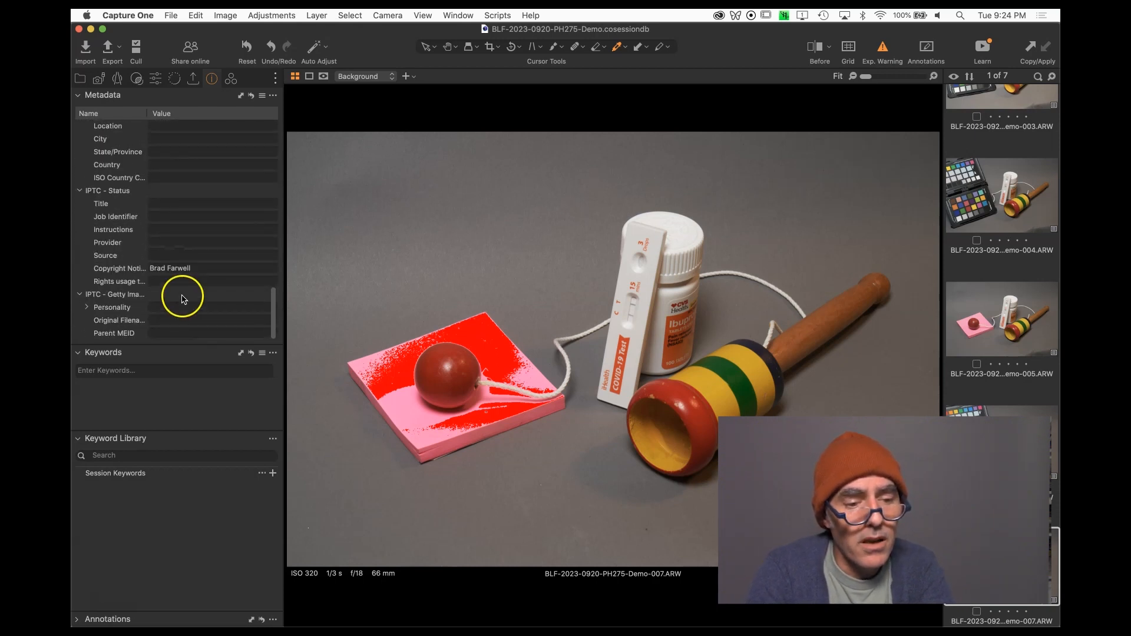
{"action": "left_click", "coordinate": [151, 268]}
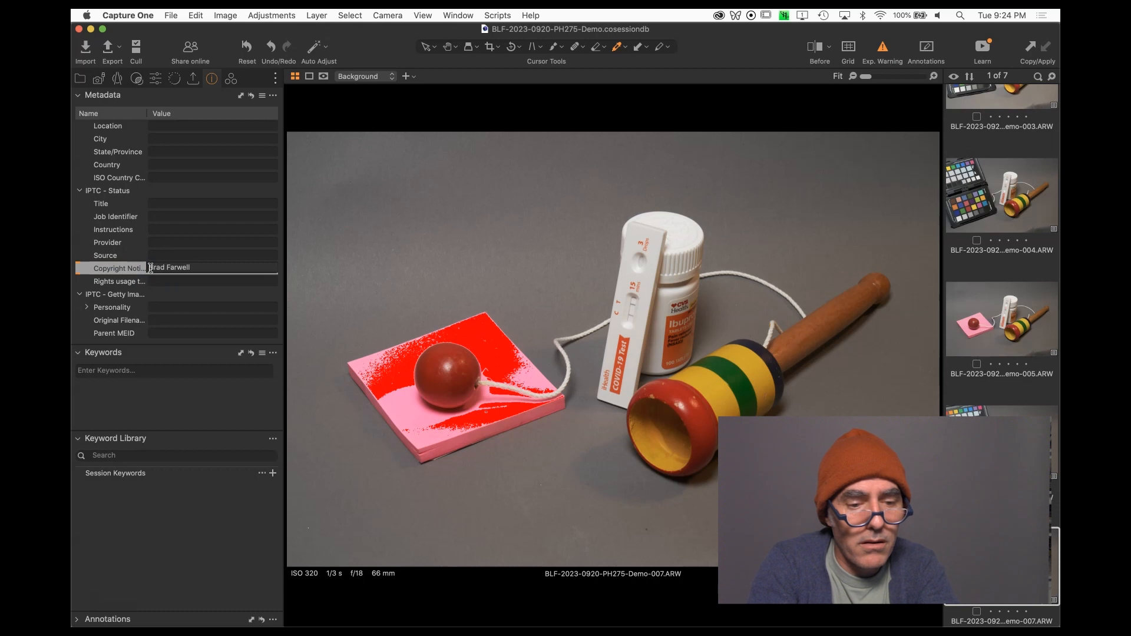
{"action": "type", "text": "(c) 2023"}
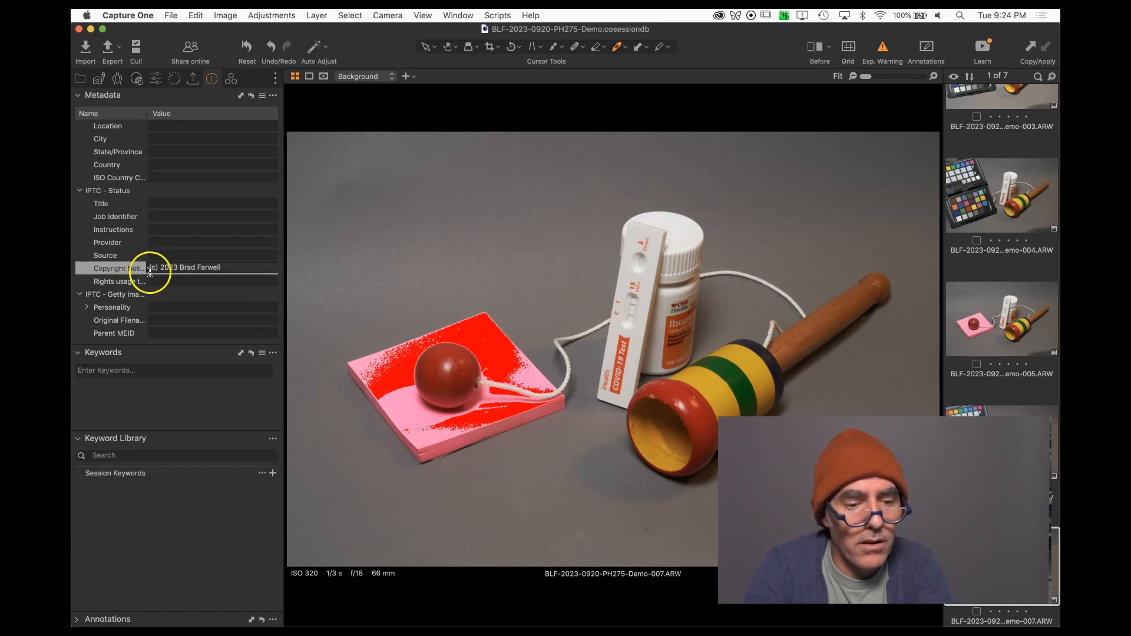
Set the Rights usage terms to All Rights Reserved.
{"action": "left_click", "coordinate": [152, 281]}
{"action": "type", "text": "All R"}
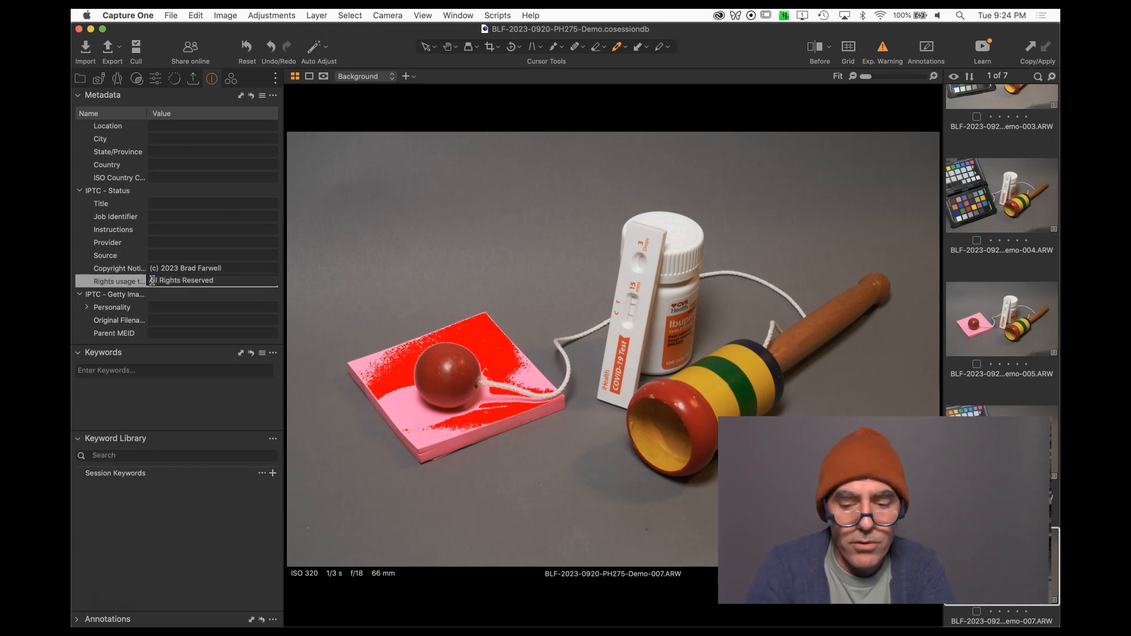
{"action": "type", "text": "ights Reserved"}
{"action": "key", "text": "Return"}
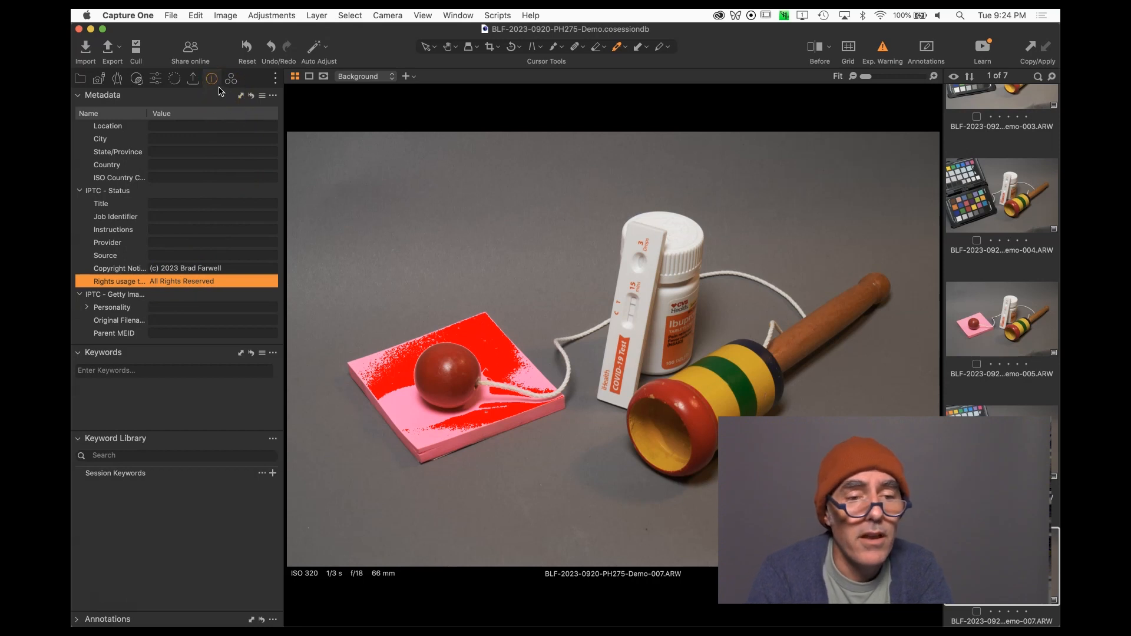
Save a new style containing only the Copyright Notice and Usage Terms metadata, named Farwell-2023-Copyright.
{"action": "left_click", "coordinate": [138, 79]}
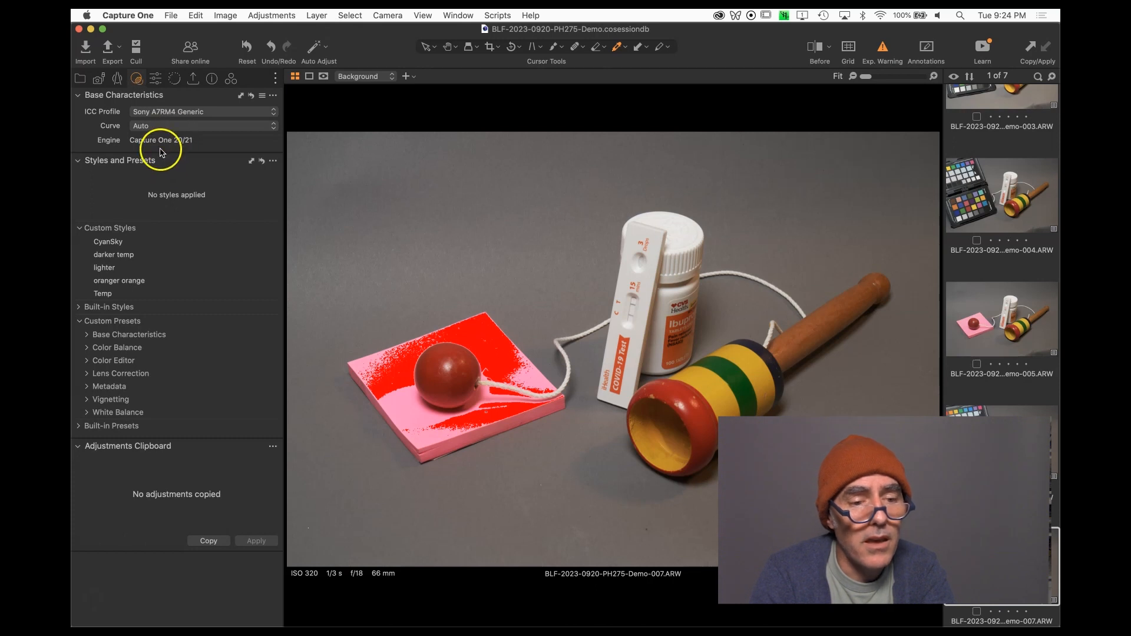
{"action": "left_click", "coordinate": [272, 160]}
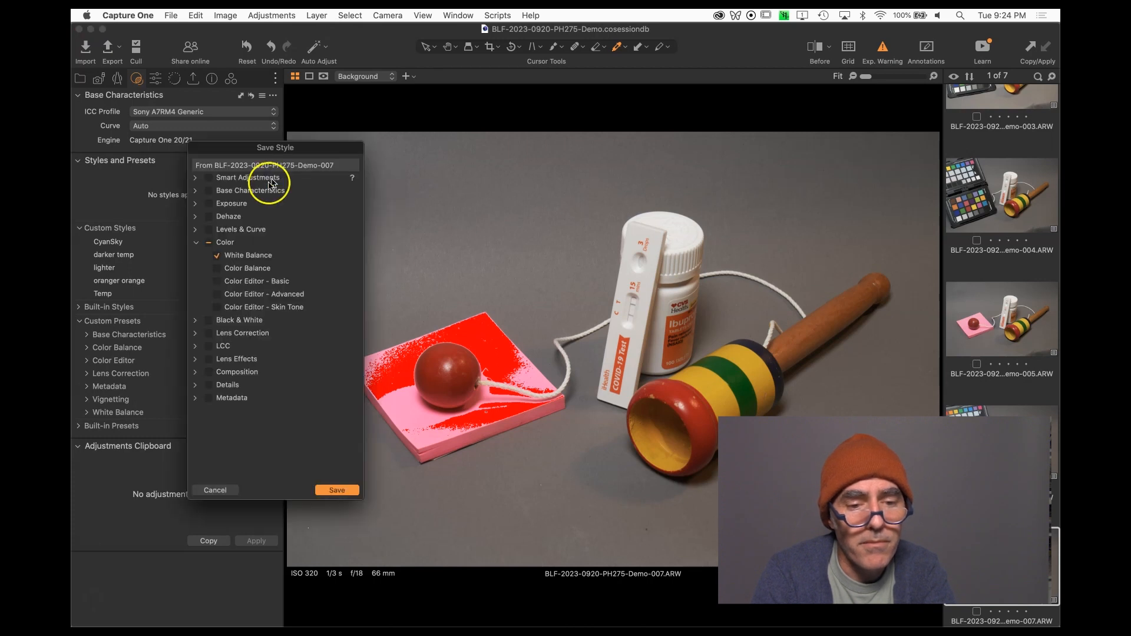
{"action": "left_click", "coordinate": [210, 244]}
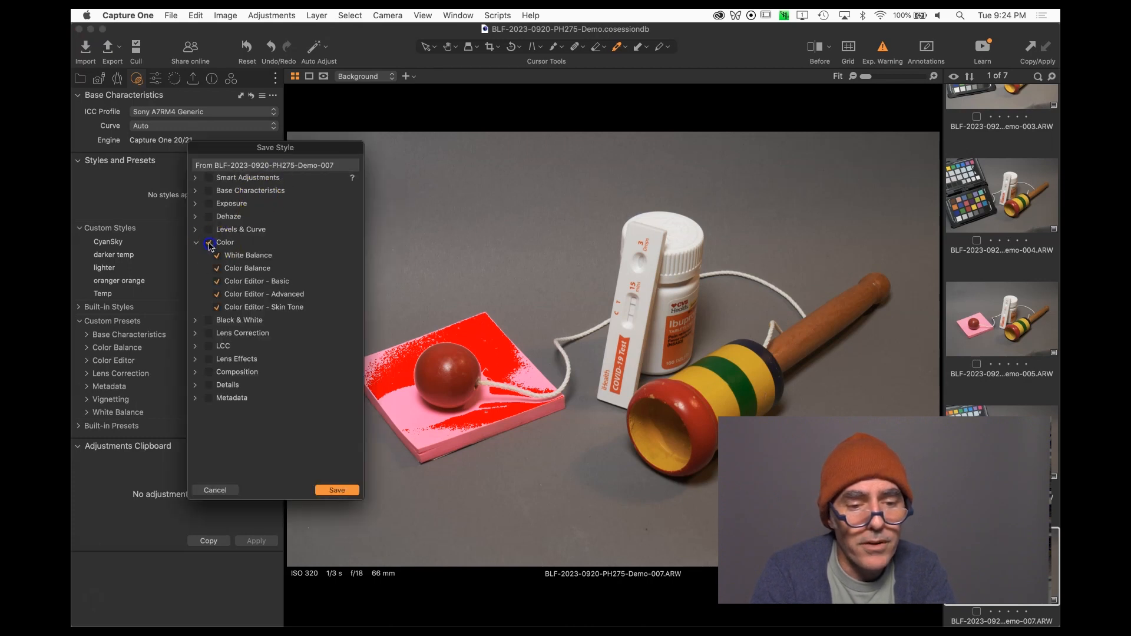
{"action": "left_click", "coordinate": [210, 243]}
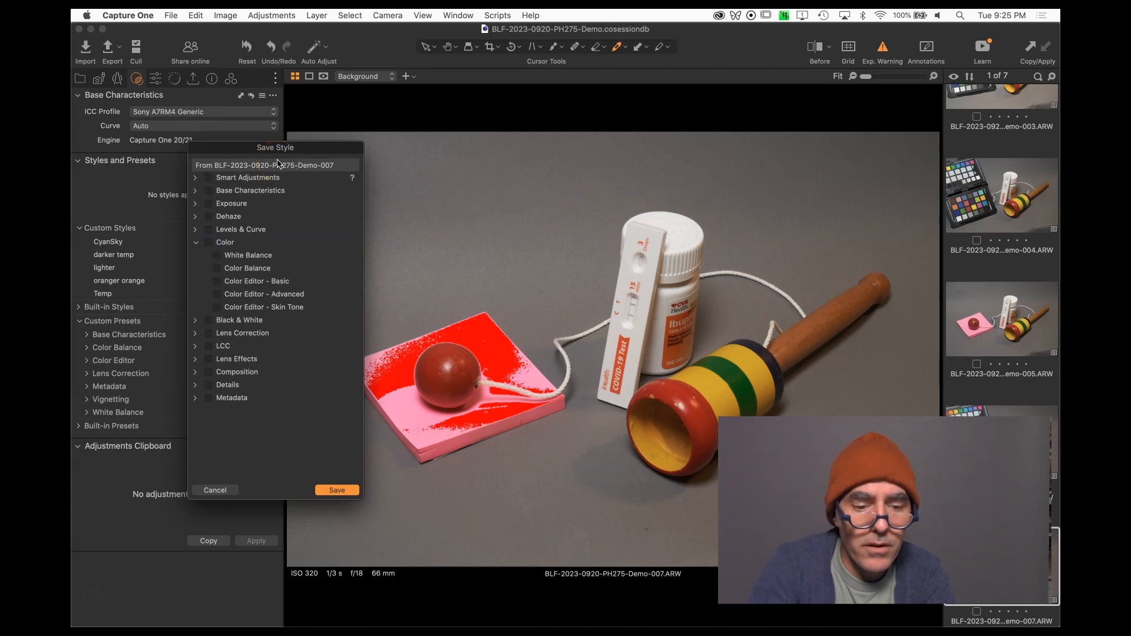
{"action": "left_click", "coordinate": [195, 398]}
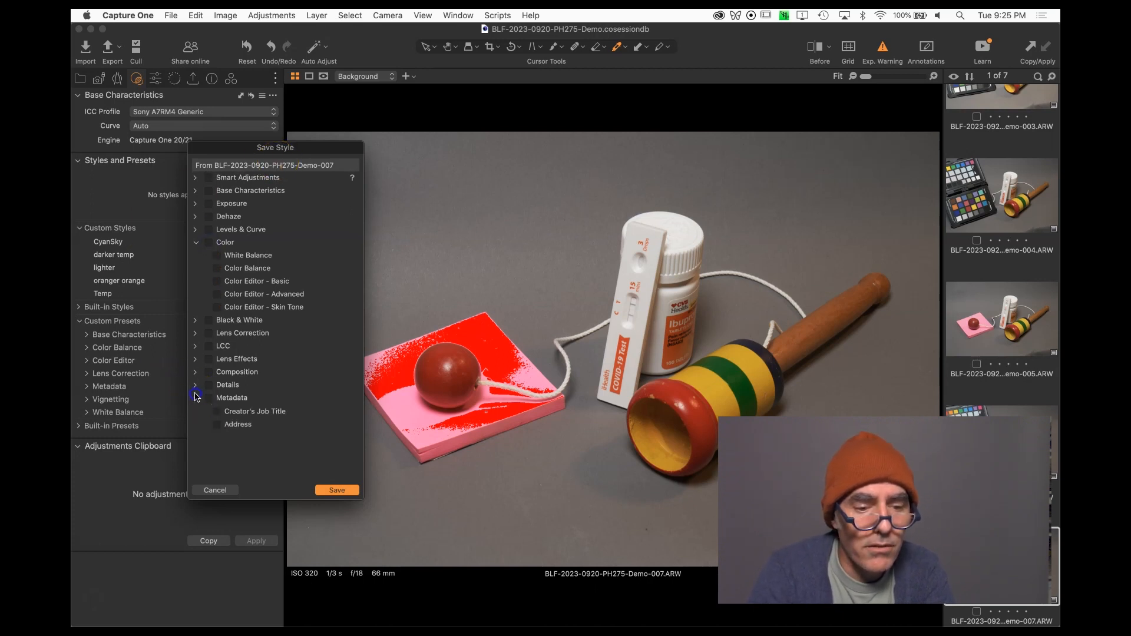
{"action": "scroll", "coordinate": [207, 399], "scroll_direction": "down", "scroll_amount": 10}
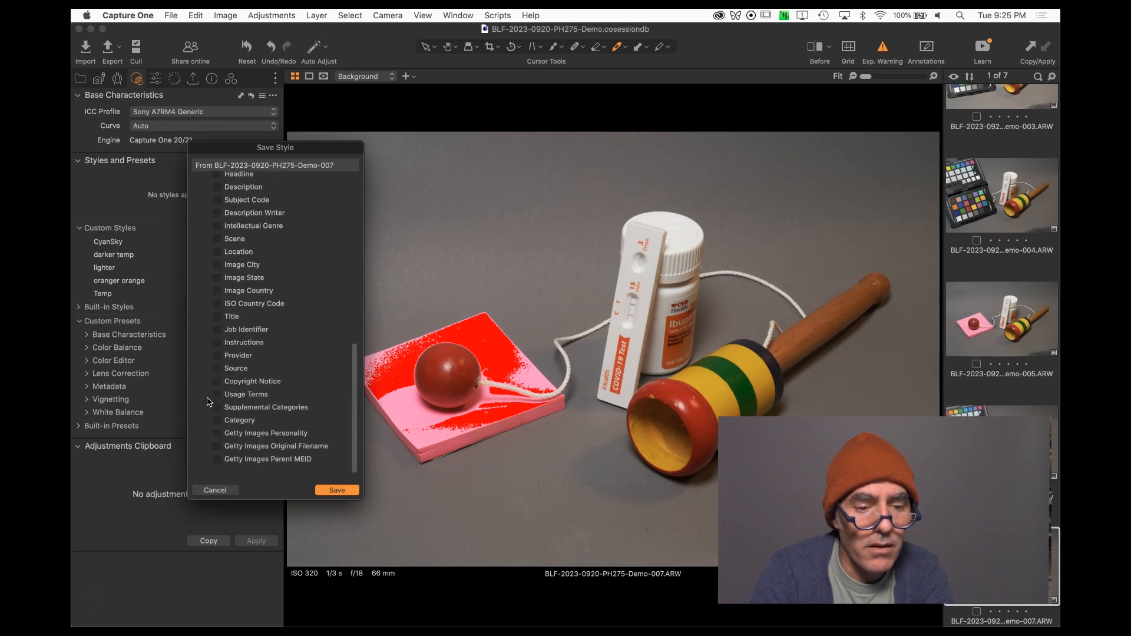
{"action": "left_click", "coordinate": [216, 389]}
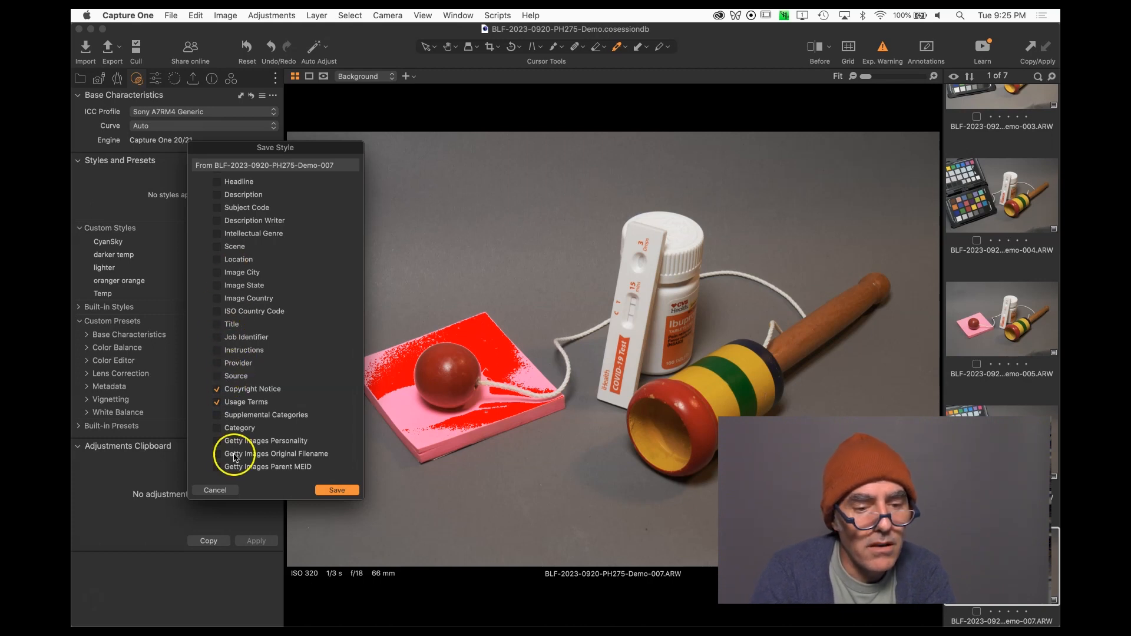
{"action": "left_click", "coordinate": [335, 490]}
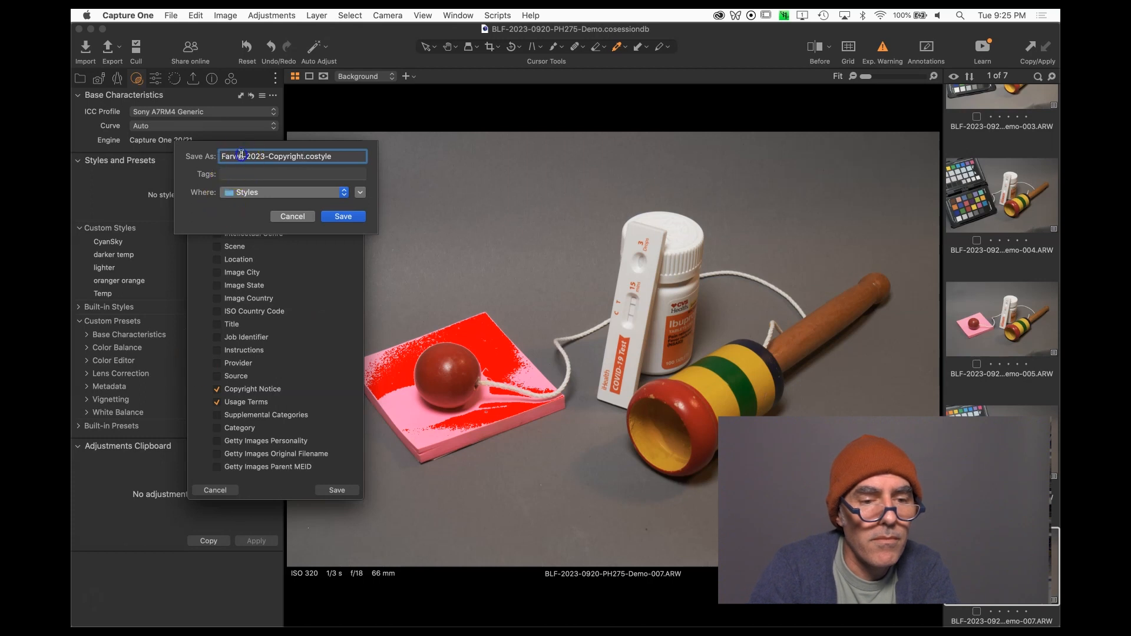
{"action": "left_click", "coordinate": [342, 216]}
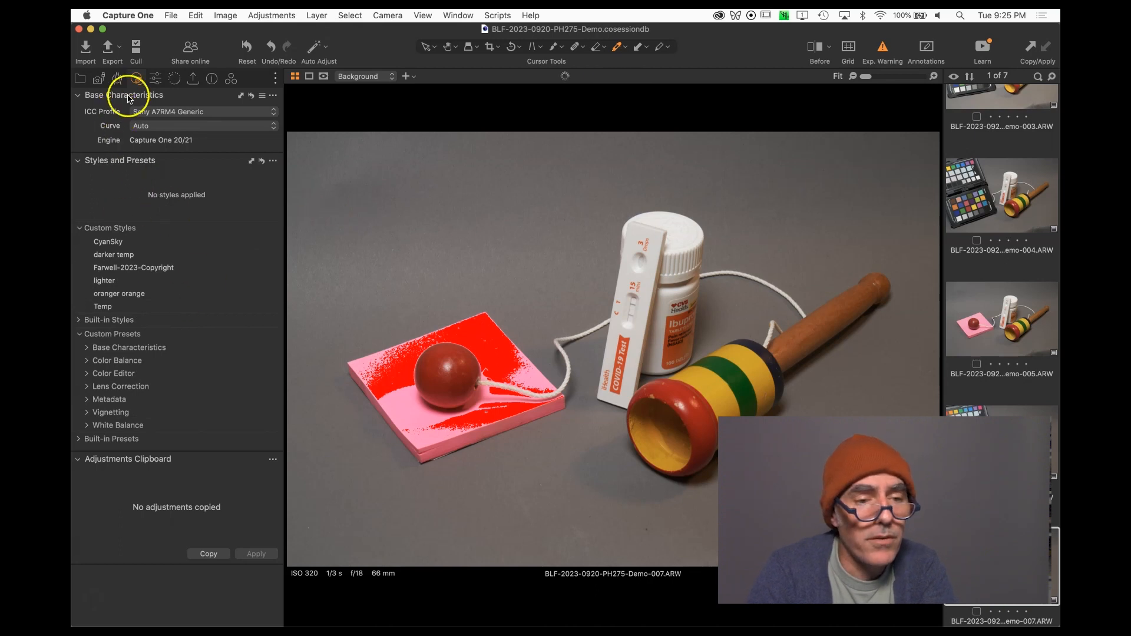
Set the Next Capture Adjustments style to Farwell-2023-Copyright.
{"action": "left_click", "coordinate": [98, 81]}
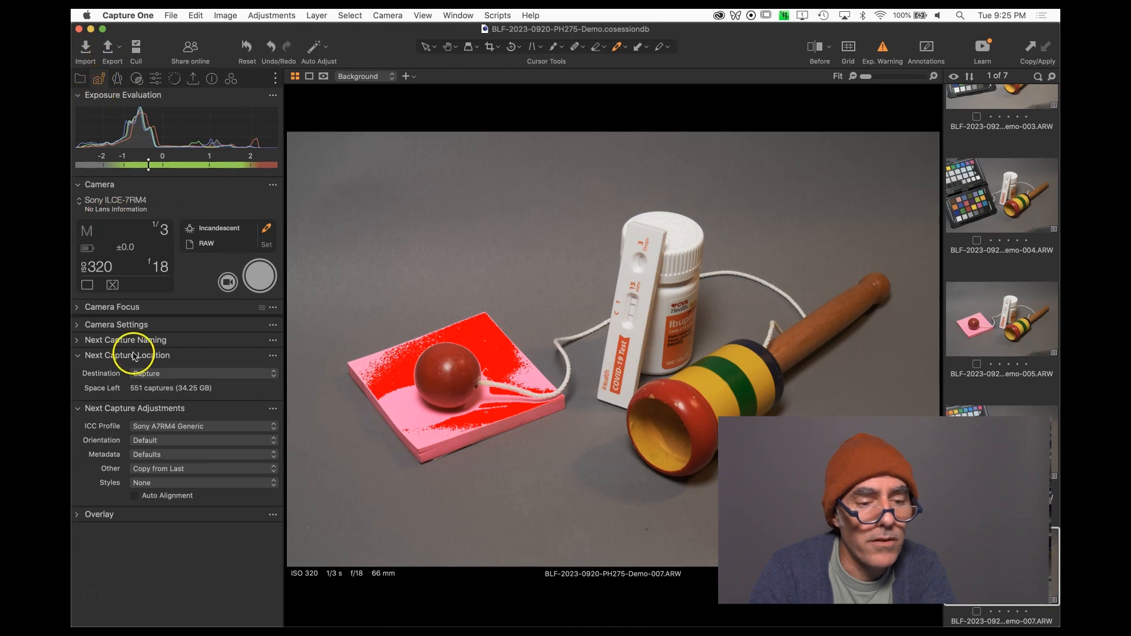
{"action": "left_click", "coordinate": [156, 483]}
{"action": "mouse_move", "coordinate": [167, 504]}
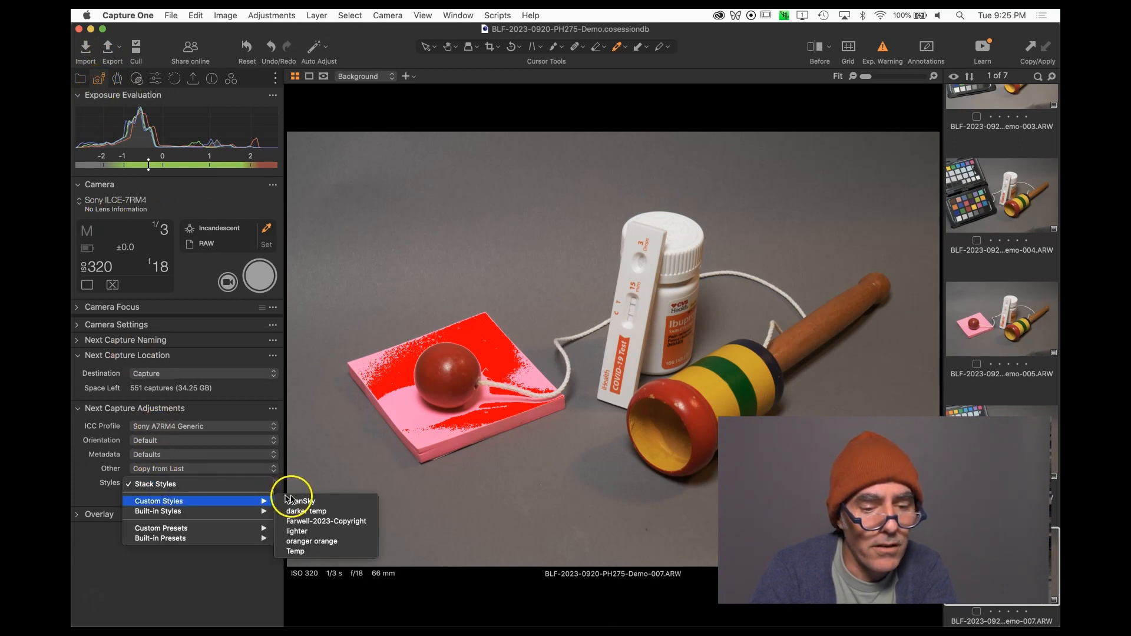
{"action": "left_click", "coordinate": [322, 522]}
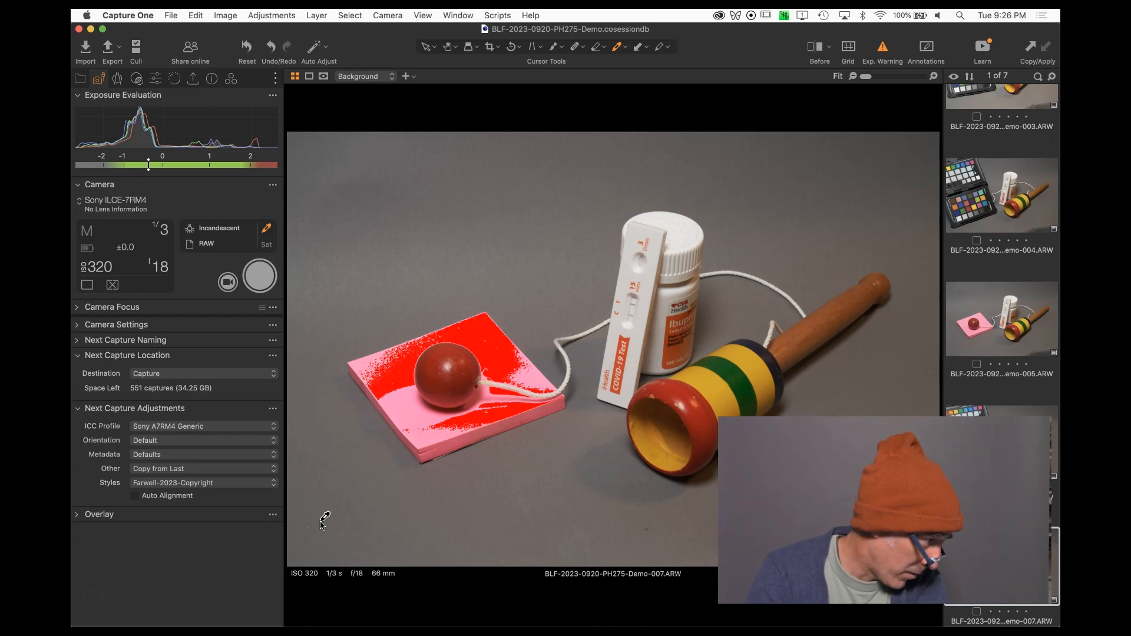
Capture a new frame from the tethered camera and review its IPTC metadata fields.
{"action": "key", "text": "k"}
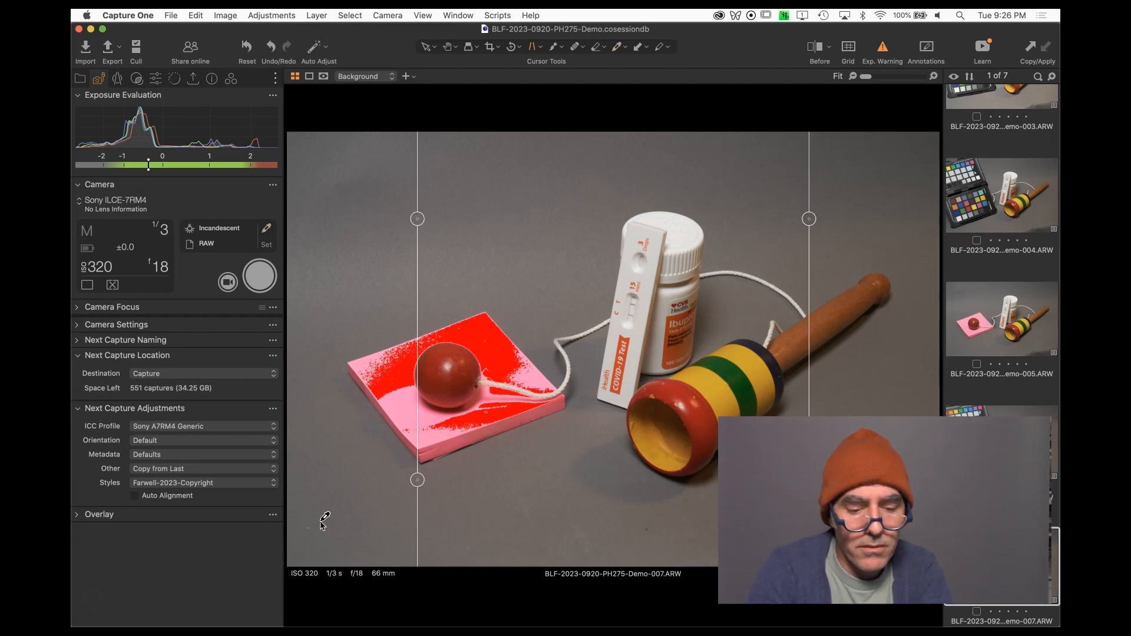
{"action": "key", "text": "super+k"}
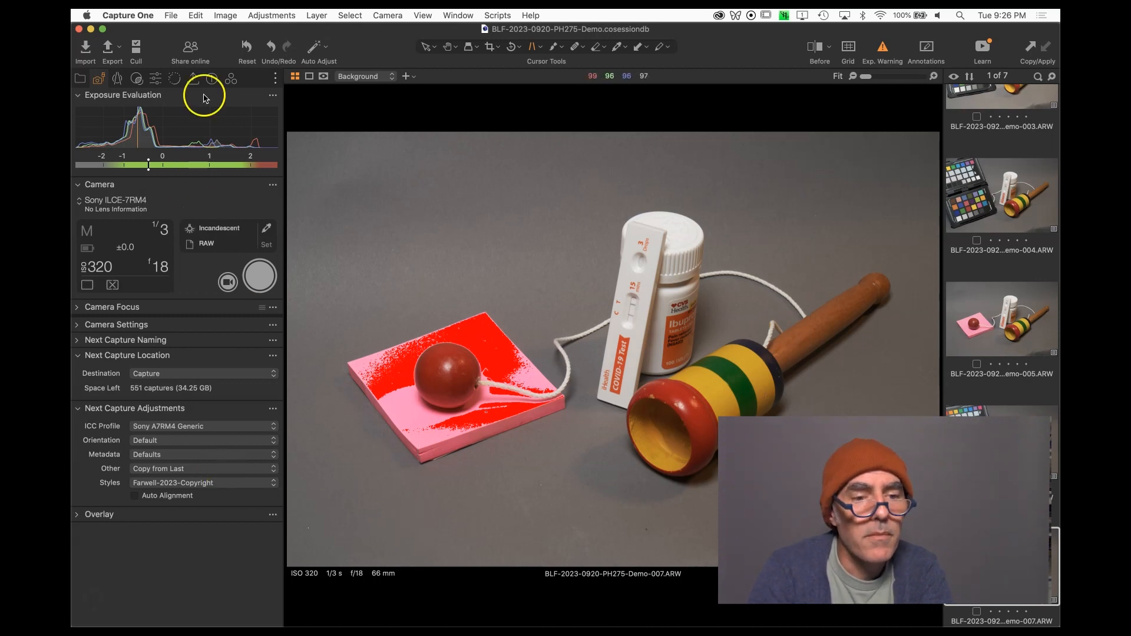
{"action": "left_click", "coordinate": [210, 82]}
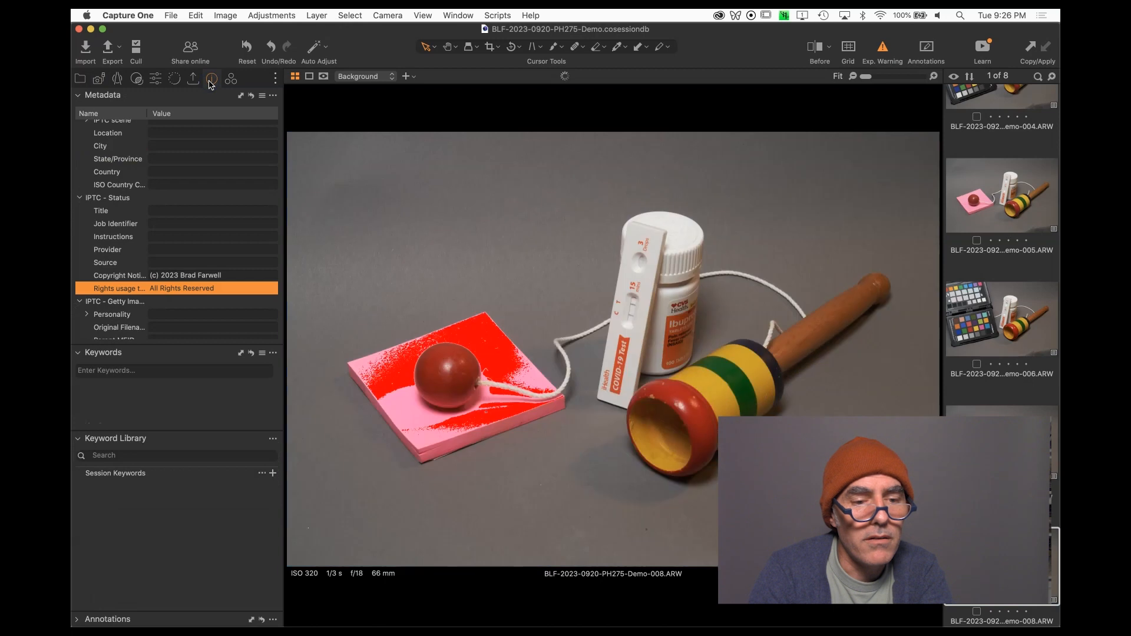
{"action": "scroll", "coordinate": [175, 308], "scroll_direction": "down", "scroll_amount": 2}
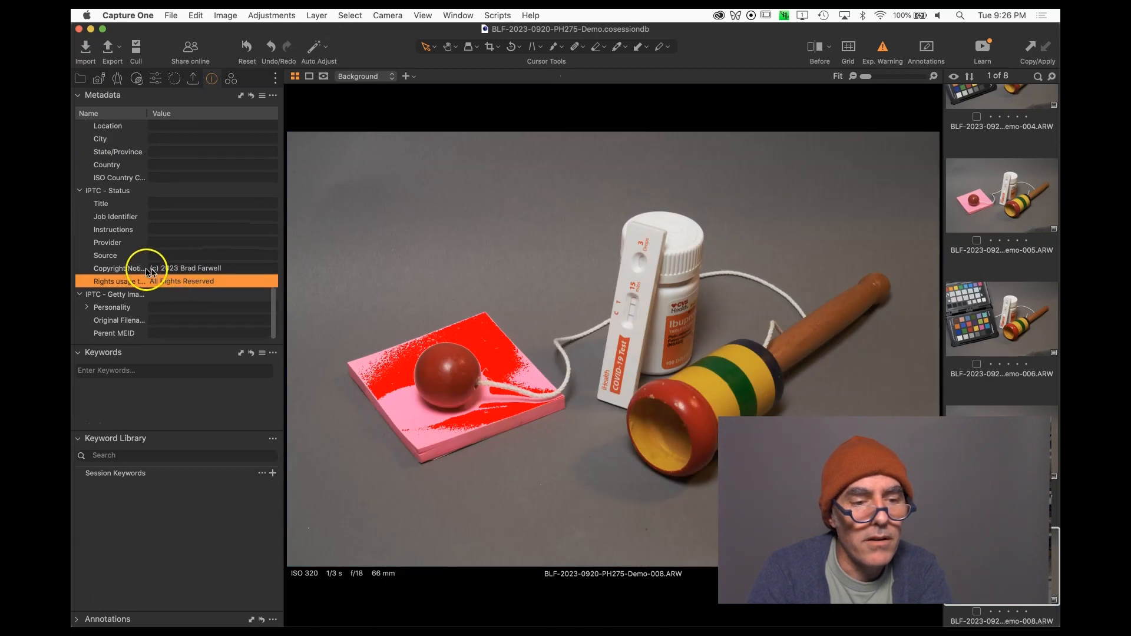
{"action": "left_click", "coordinate": [259, 143]}
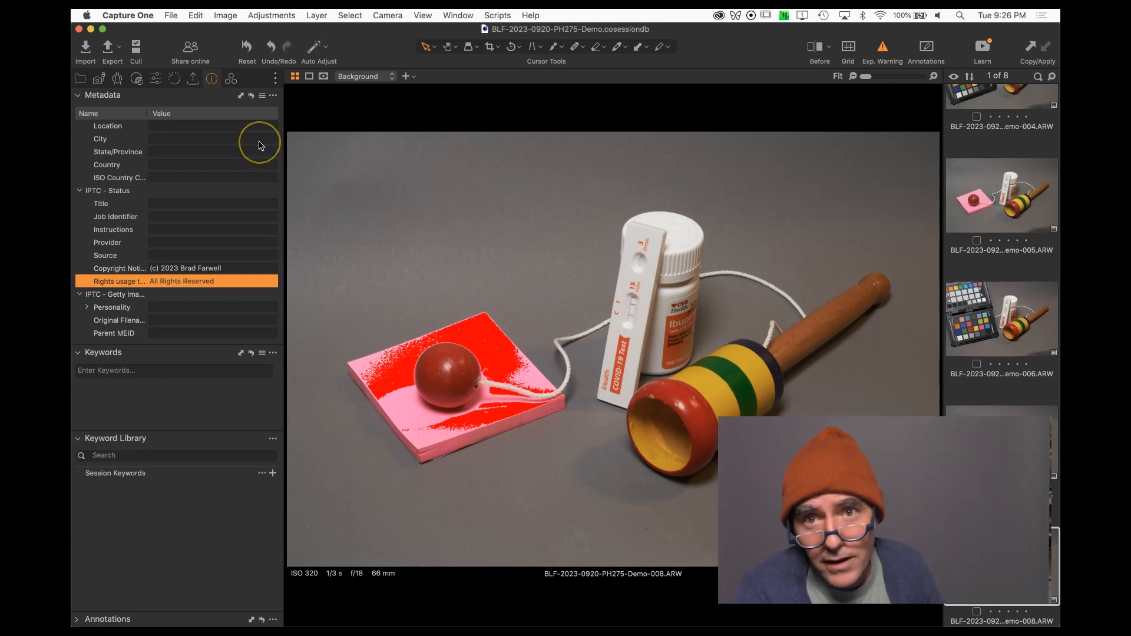
{"action": "left_click", "coordinate": [250, 176]}
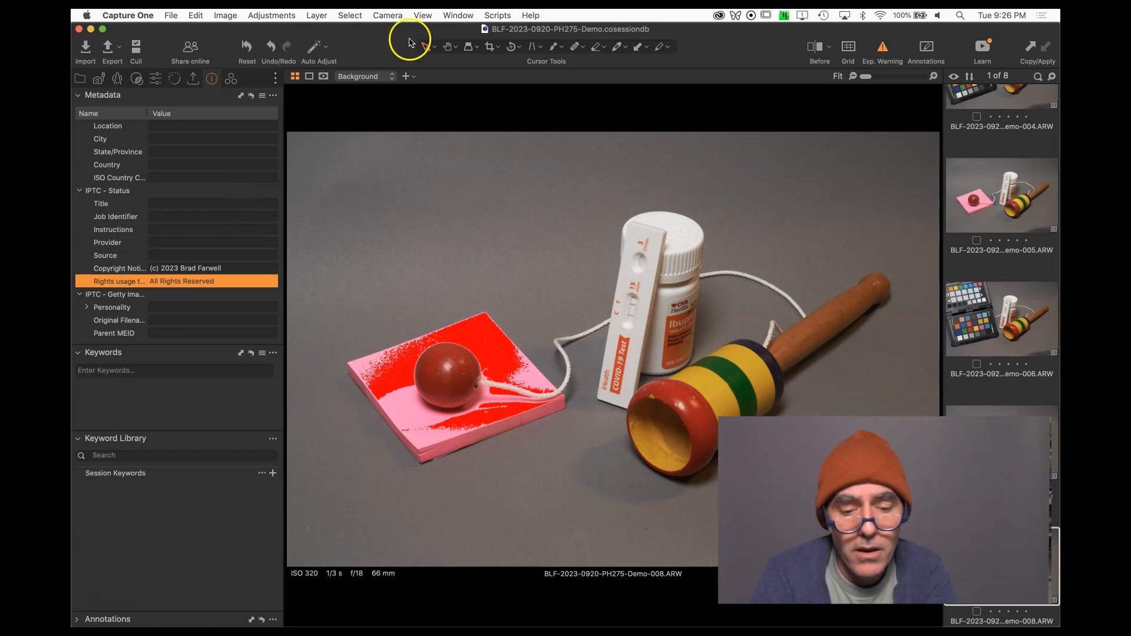
Crop the new capture to a 4x5 aspect ratio, about 7064 × 5651 px.
{"action": "left_click", "coordinate": [489, 47]}
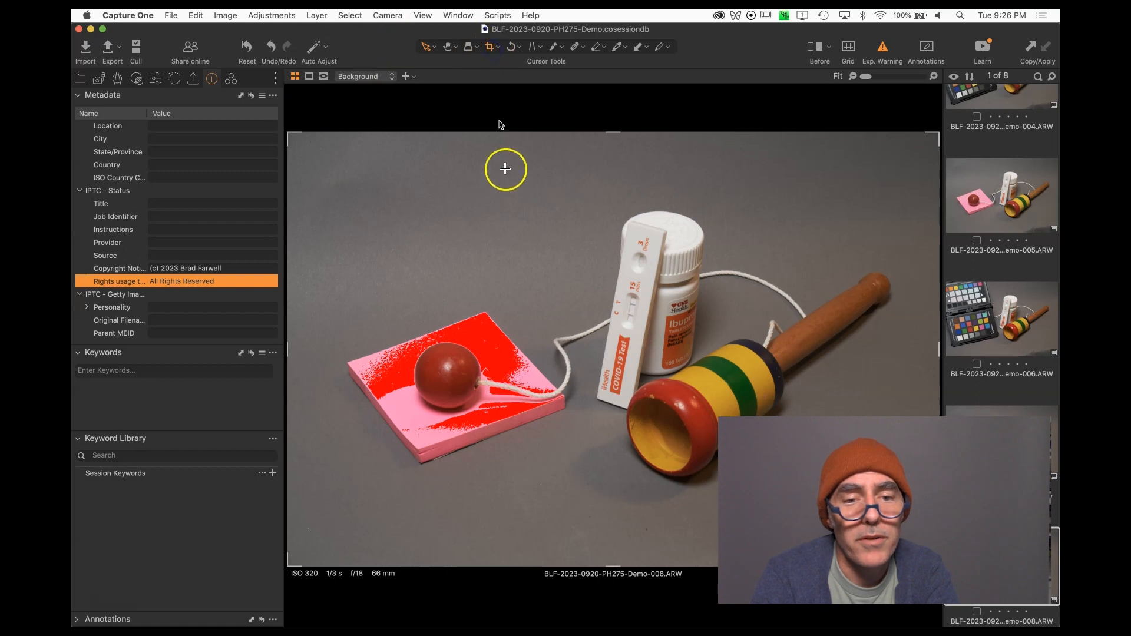
{"action": "left_click", "coordinate": [498, 49]}
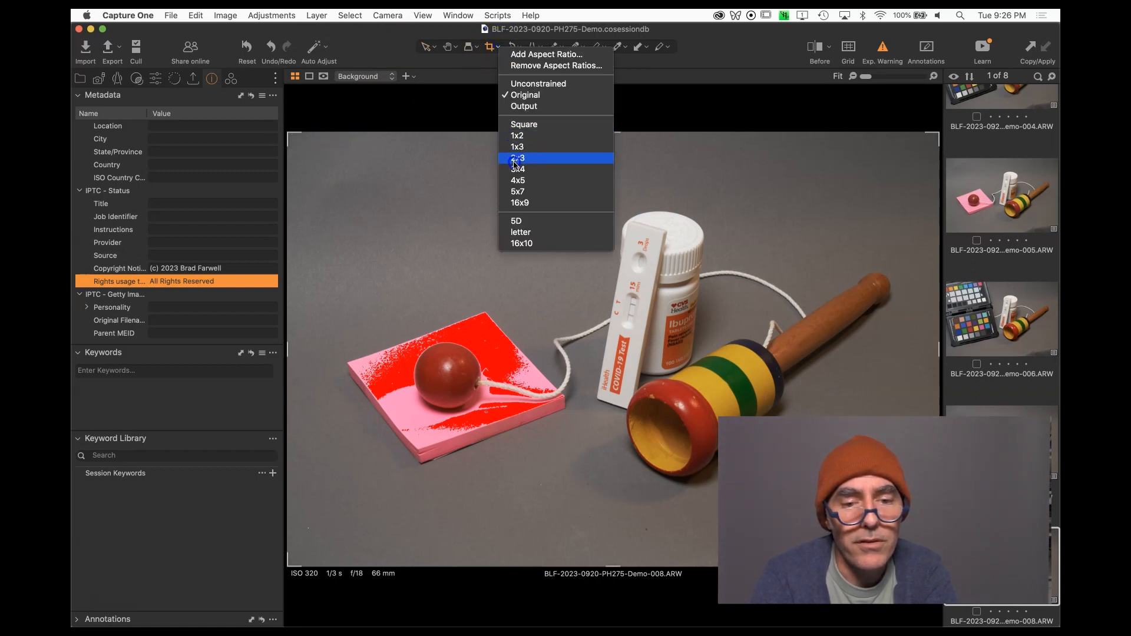
{"action": "left_click", "coordinate": [518, 180]}
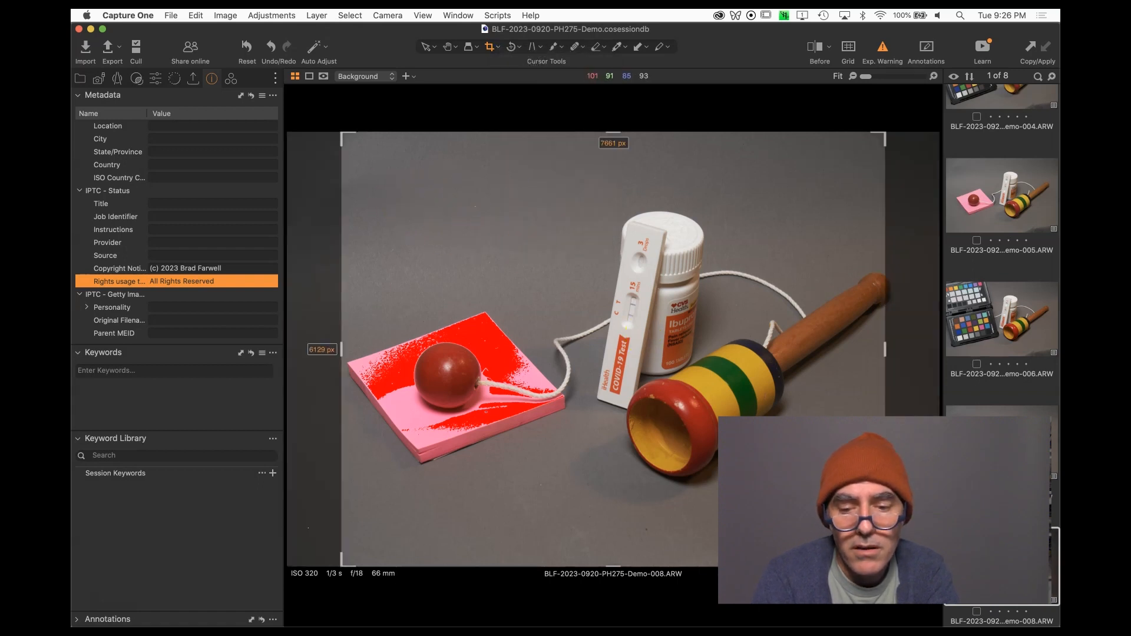
{"action": "left_click_drag", "start_coordinate": [885, 566], "coordinate": [843, 533]}
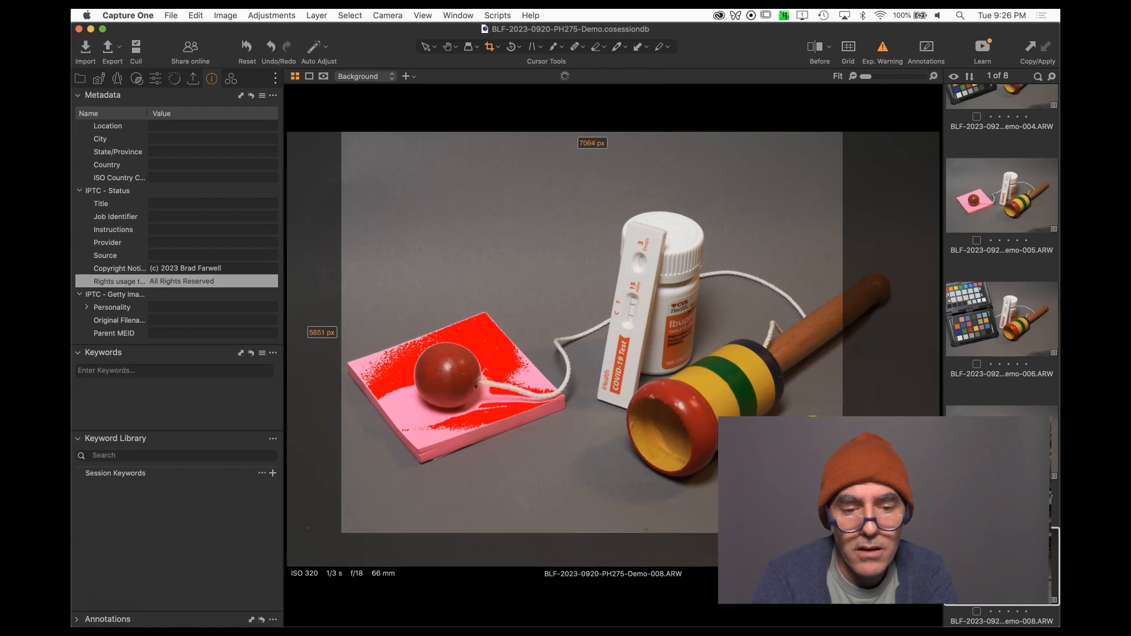
{"action": "left_click_drag", "start_coordinate": [800, 394], "coordinate": [791, 399]}
{"action": "key", "text": "h"}
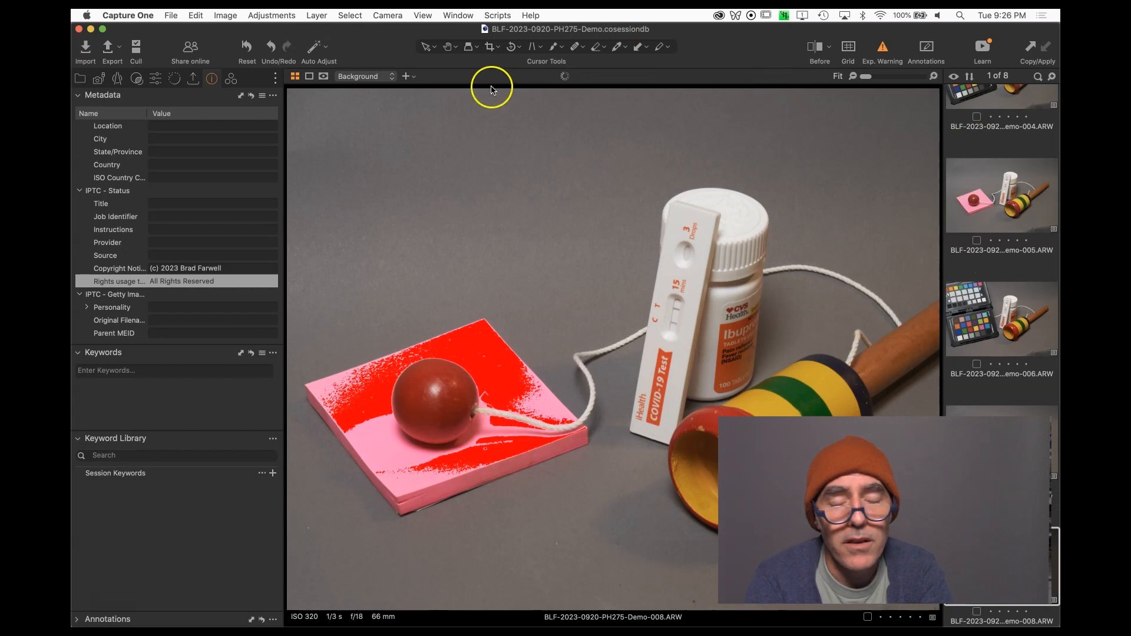
Apply a vertical keystone correction, aligning the guide lines to the bottle and the test strip.
{"action": "left_click", "coordinate": [535, 46]}
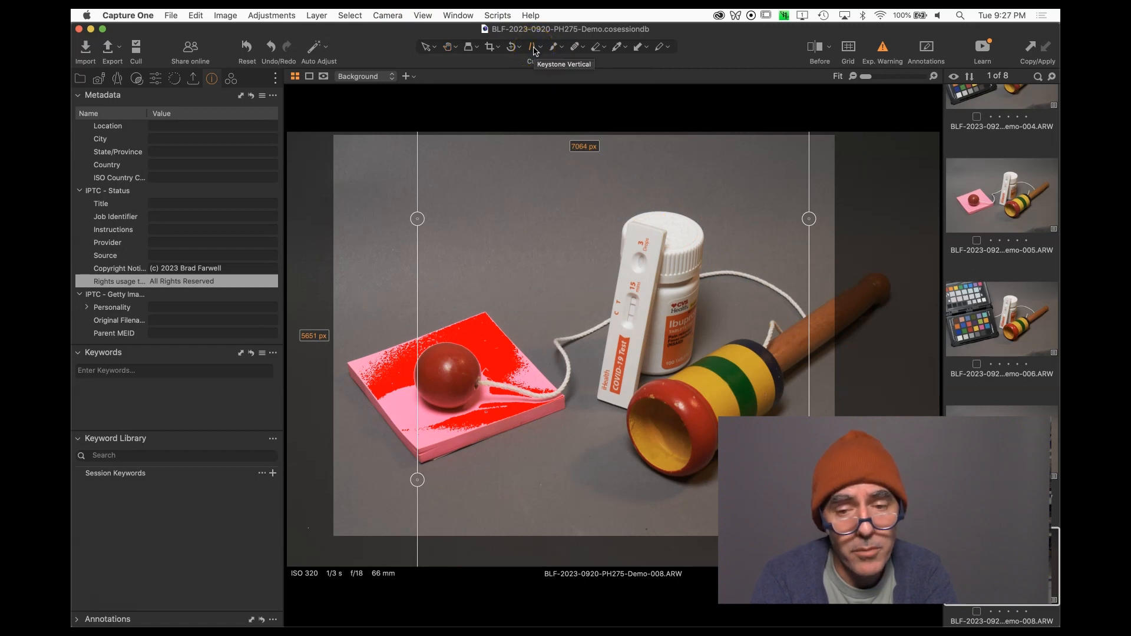
{"action": "left_click_drag", "start_coordinate": [809, 224], "coordinate": [704, 253]}
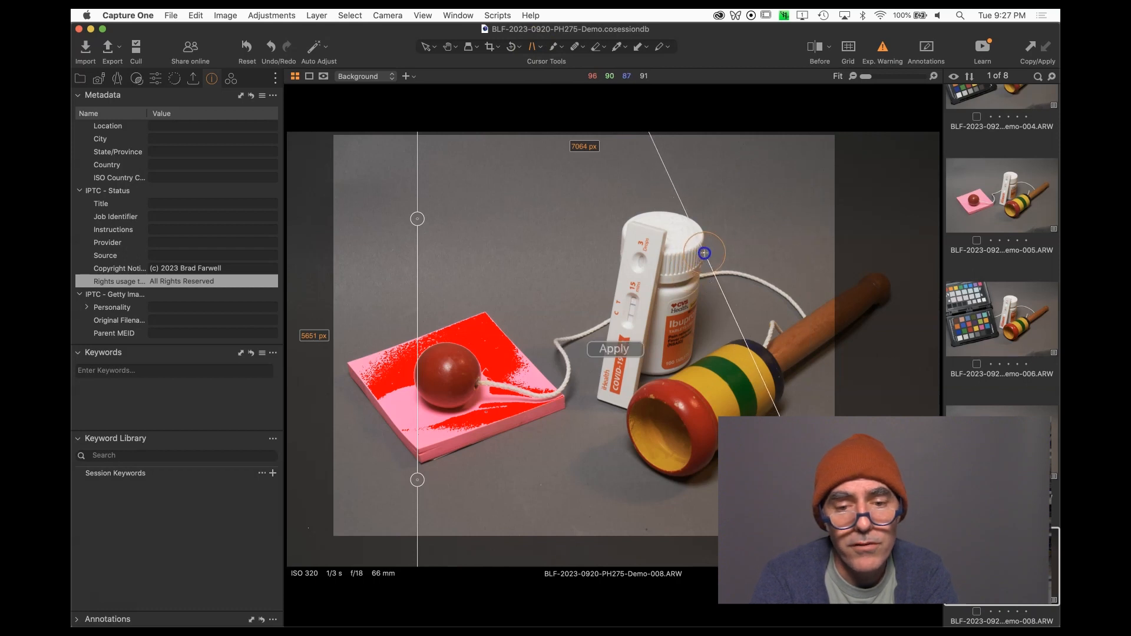
{"action": "left_click_drag", "start_coordinate": [821, 500], "coordinate": [677, 500]}
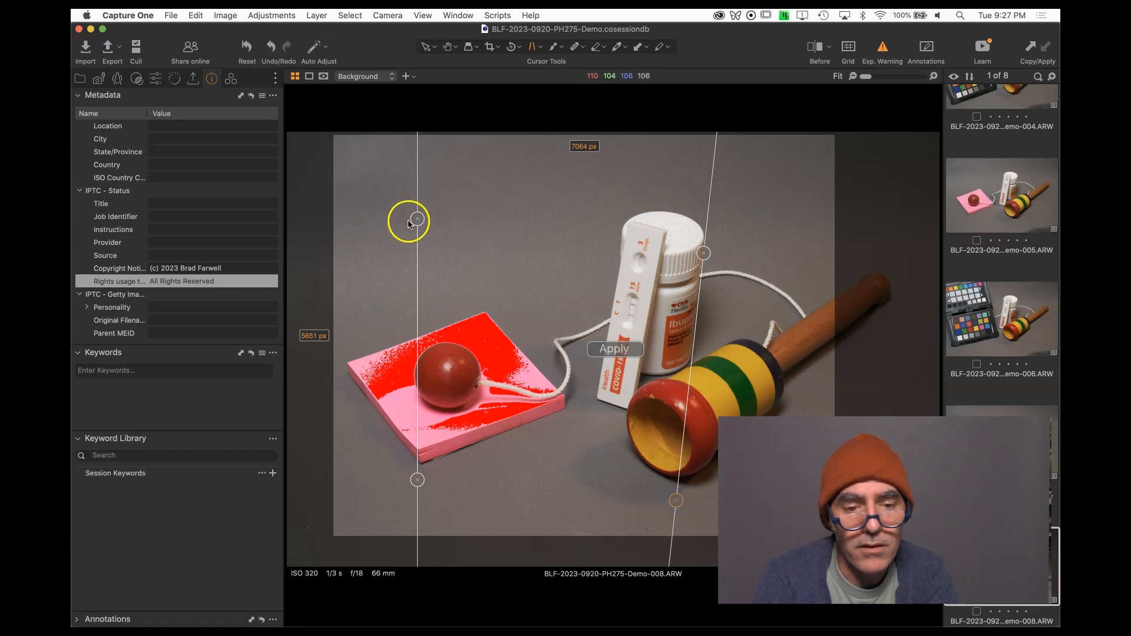
{"action": "left_click_drag", "start_coordinate": [411, 224], "coordinate": [621, 234]}
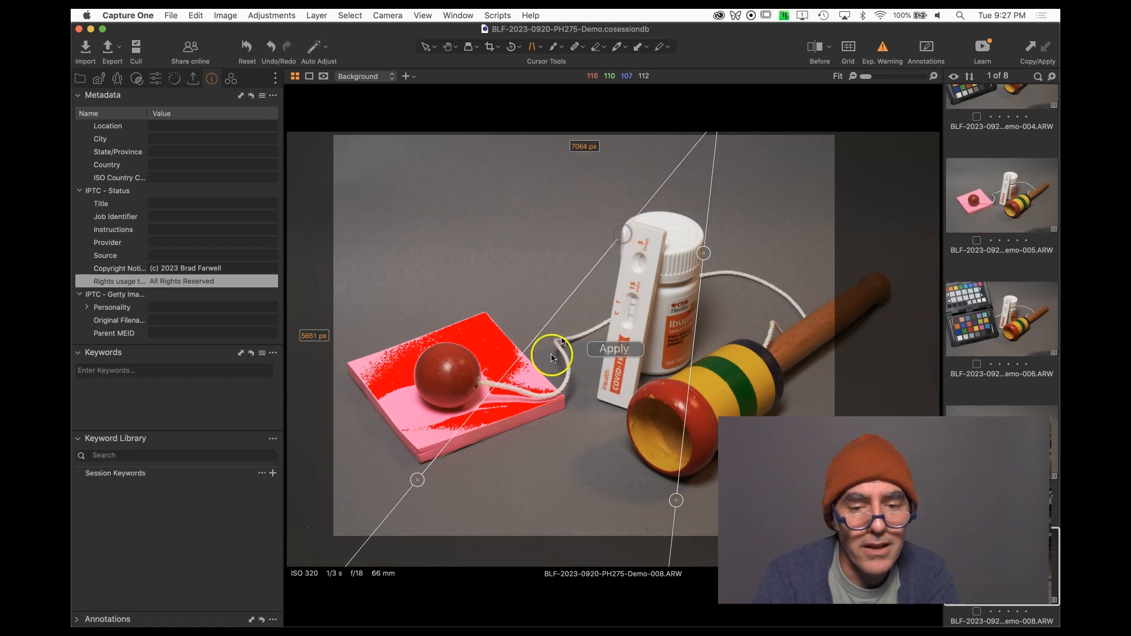
{"action": "left_click_drag", "start_coordinate": [417, 476], "coordinate": [606, 405]}
{"action": "left_click", "coordinate": [626, 349]}
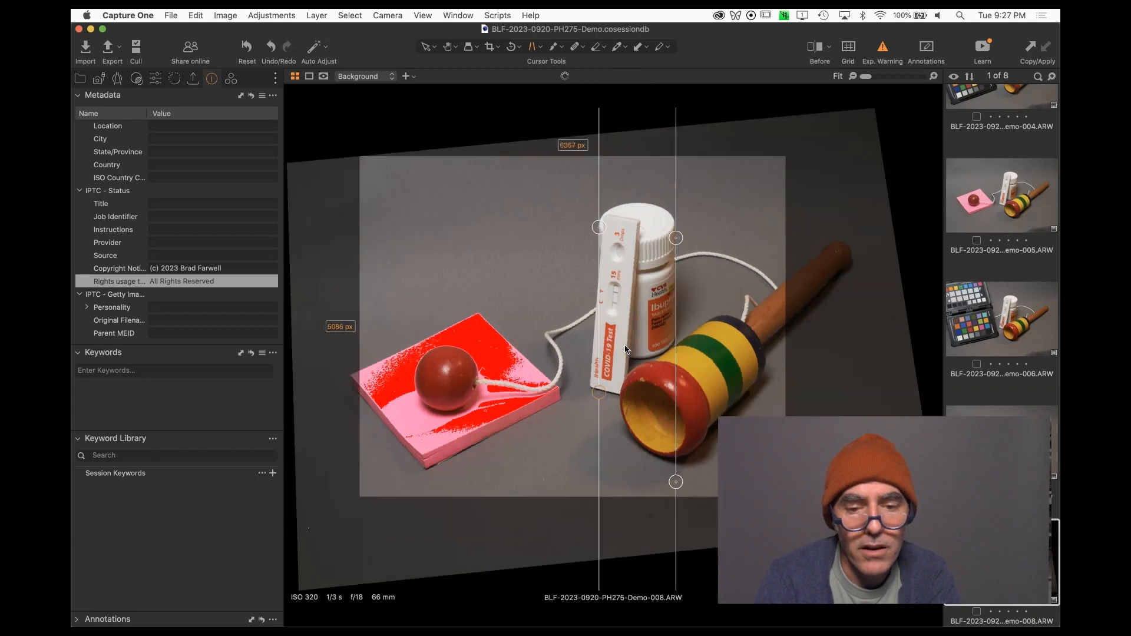
Re-crop the corrected image to about 6357 × 5086 px.
{"action": "key", "text": "c"}
{"action": "left_click", "coordinate": [362, 492]}
{"action": "left_click_drag", "start_coordinate": [480, 404], "coordinate": [465, 420]}
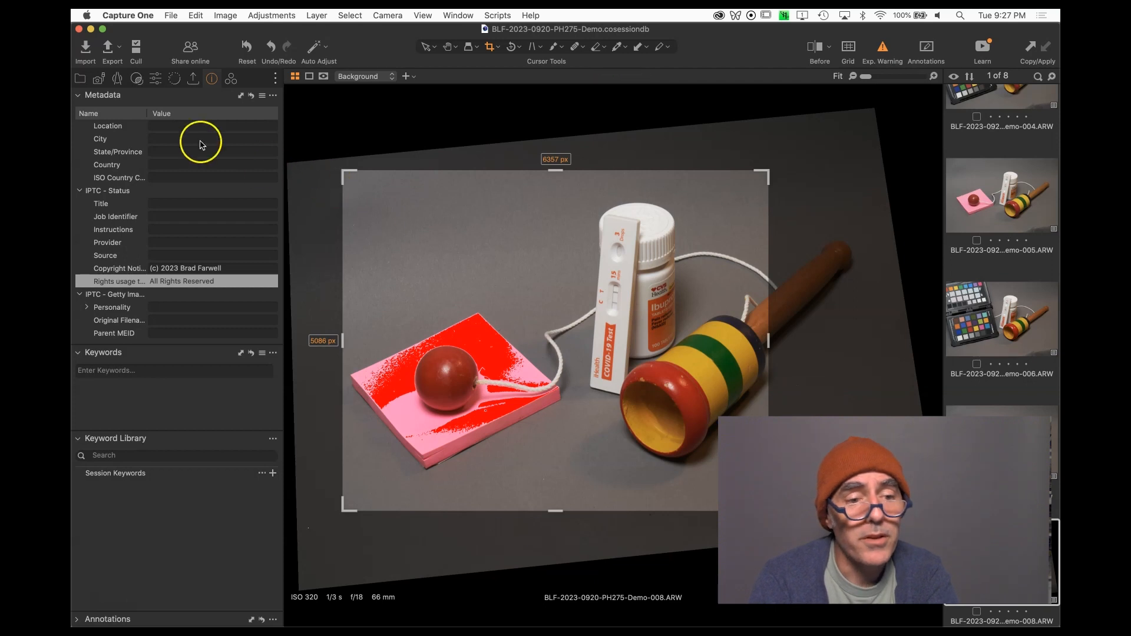
Try lowering Highlight to -30, then reset the High Dynamic Range adjustments.
{"action": "left_click", "coordinate": [155, 78]}
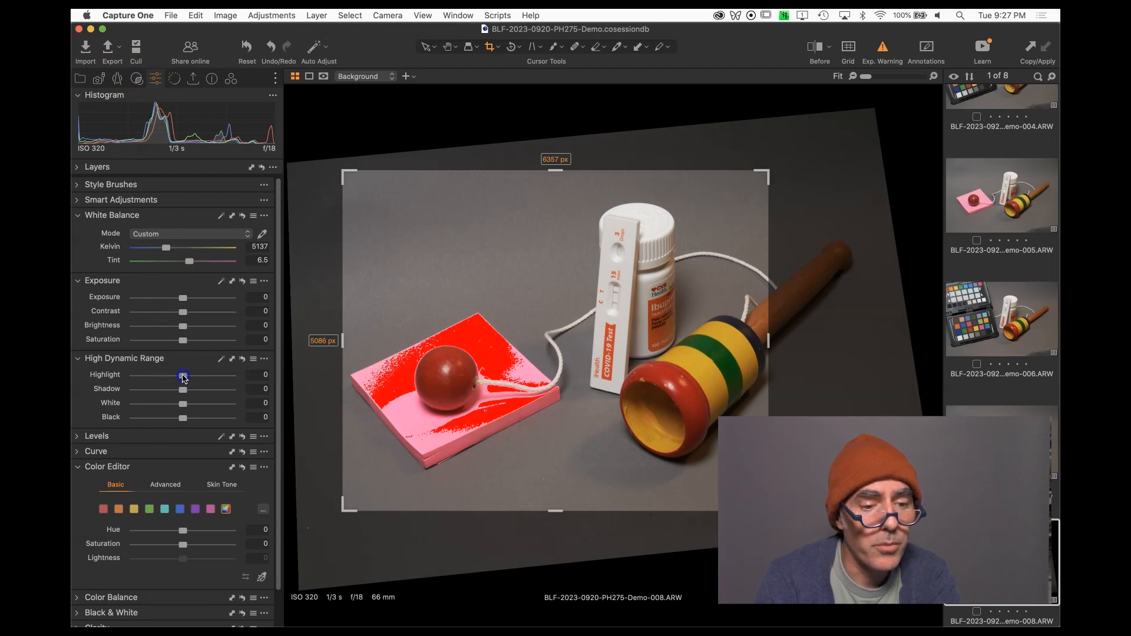
{"action": "left_click_drag", "start_coordinate": [152, 387], "coordinate": [172, 384]}
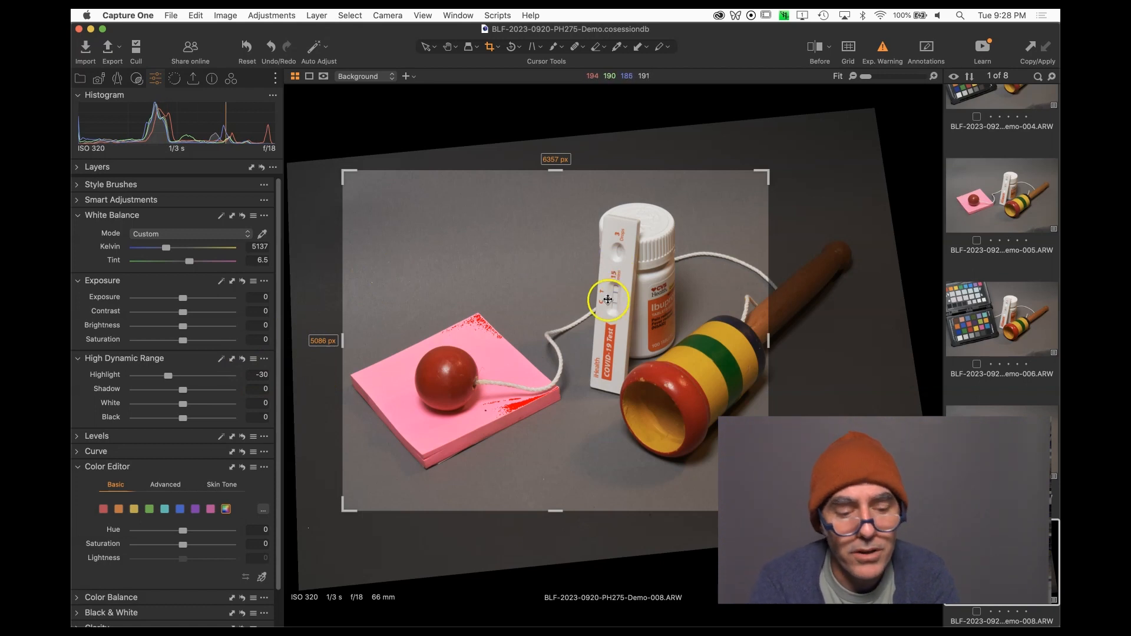
{"action": "left_click", "coordinate": [241, 361]}
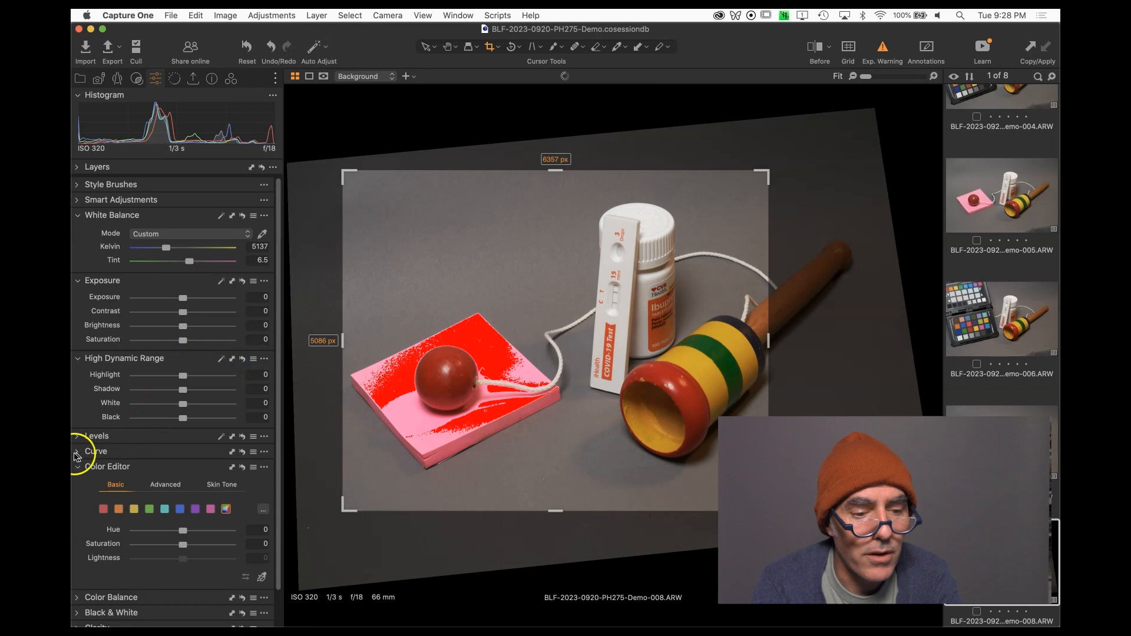
Brighten the image by lifting the RGB curve midpoint slightly and setting Exposure to 0.48.
{"action": "left_click", "coordinate": [94, 452]}
{"action": "scroll", "coordinate": [182, 485], "scroll_direction": "down", "scroll_amount": 2}
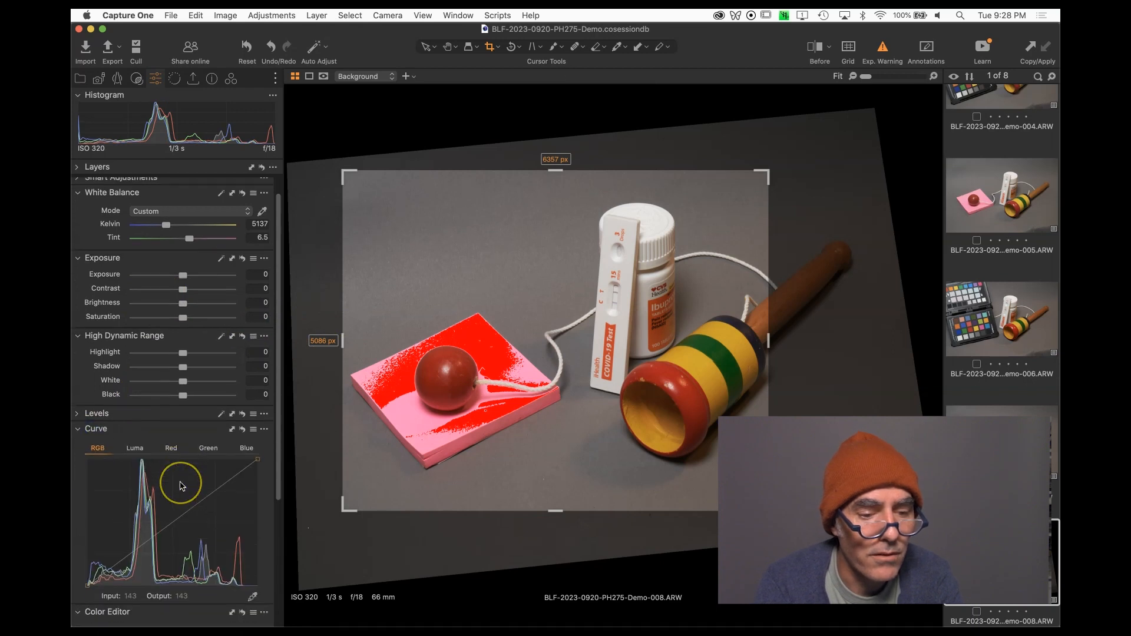
{"action": "left_click_drag", "start_coordinate": [182, 495], "coordinate": [179, 478]}
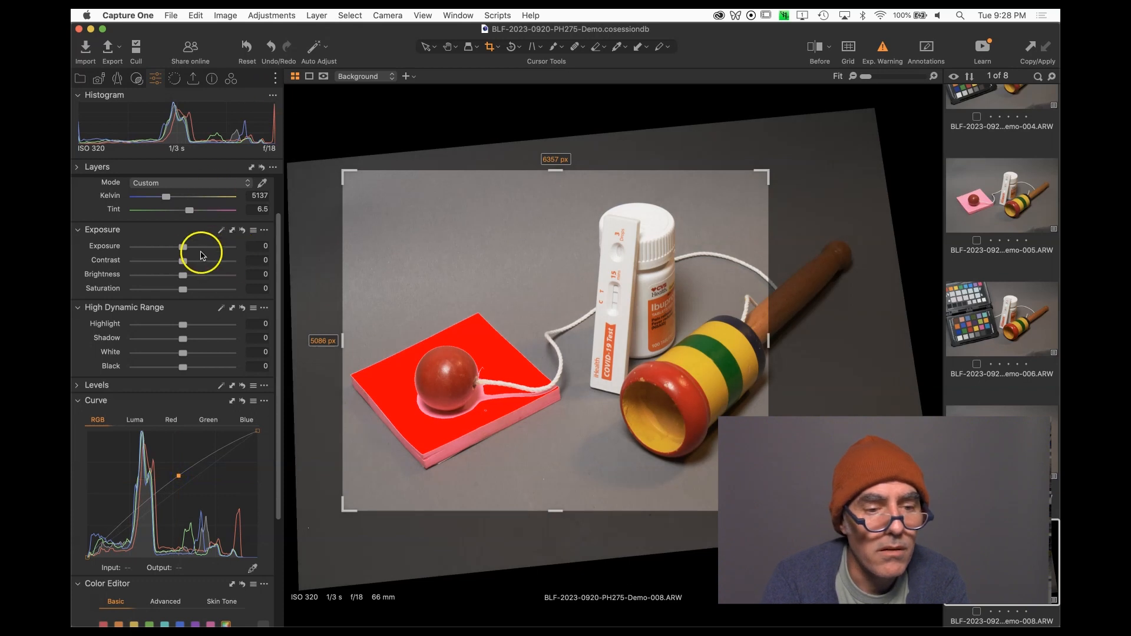
{"action": "left_click_drag", "start_coordinate": [182, 249], "coordinate": [189, 253]}
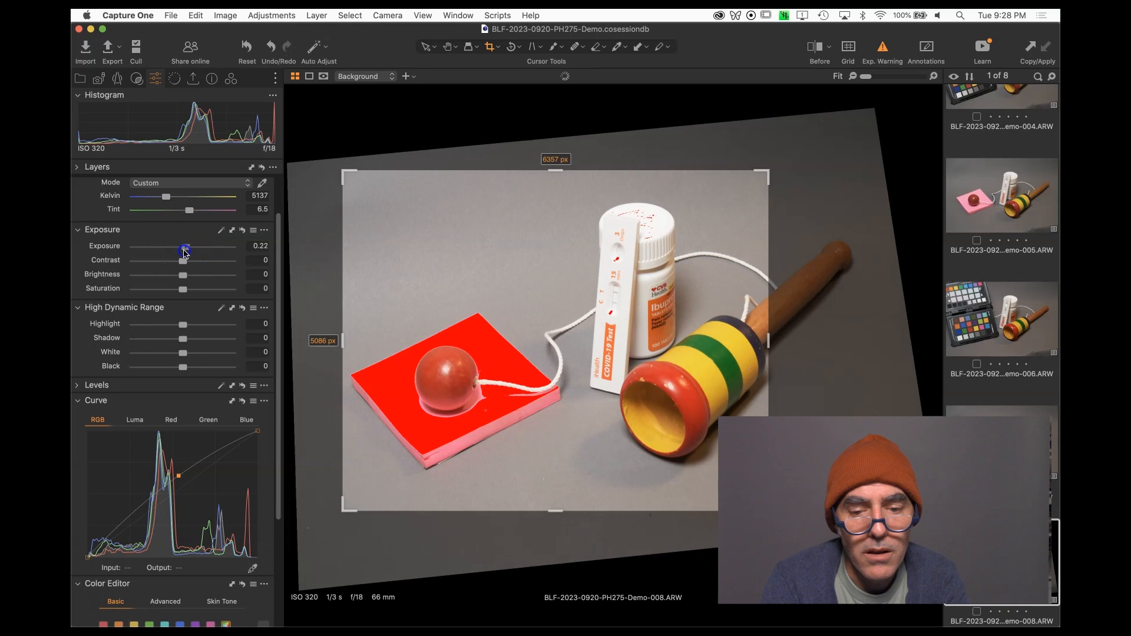
Lower Exposure to 0.05 and switch to the Color tool tab.
{"action": "left_click_drag", "start_coordinate": [184, 253], "coordinate": [182, 252]}
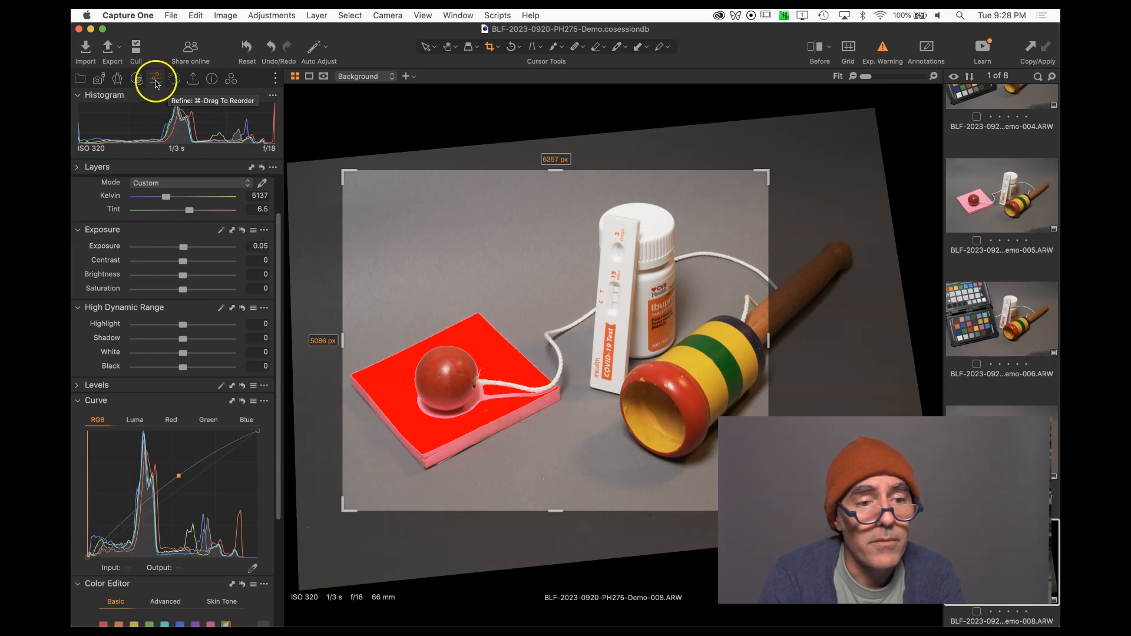
{"action": "left_click", "coordinate": [232, 81]}
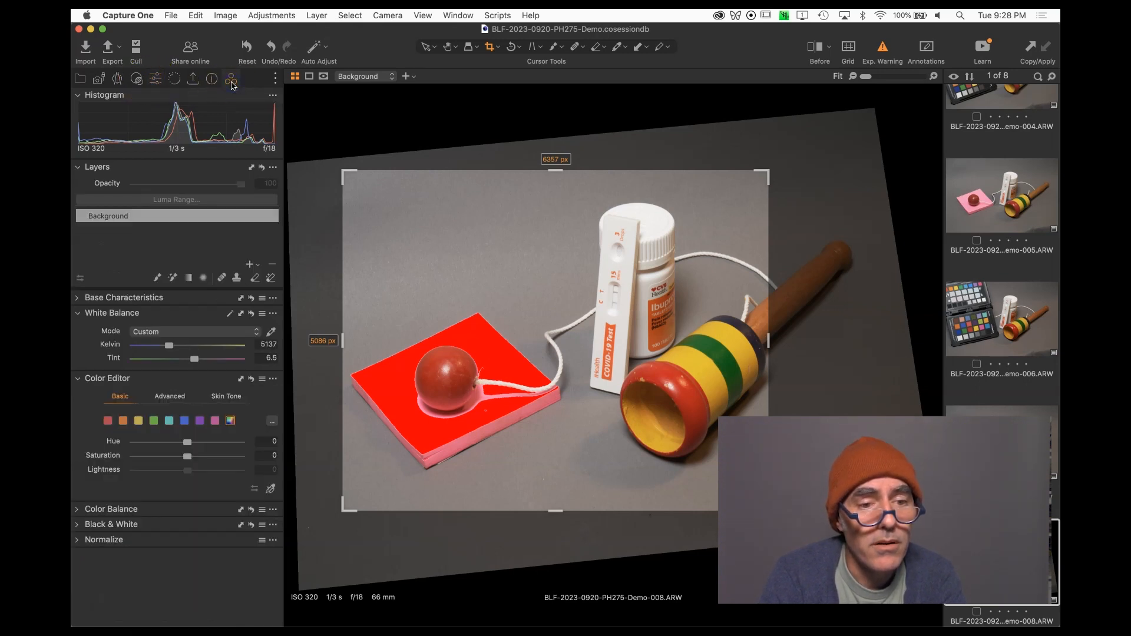
{"action": "left_click", "coordinate": [275, 78]}
{"action": "mouse_move", "coordinate": [377, 86]}
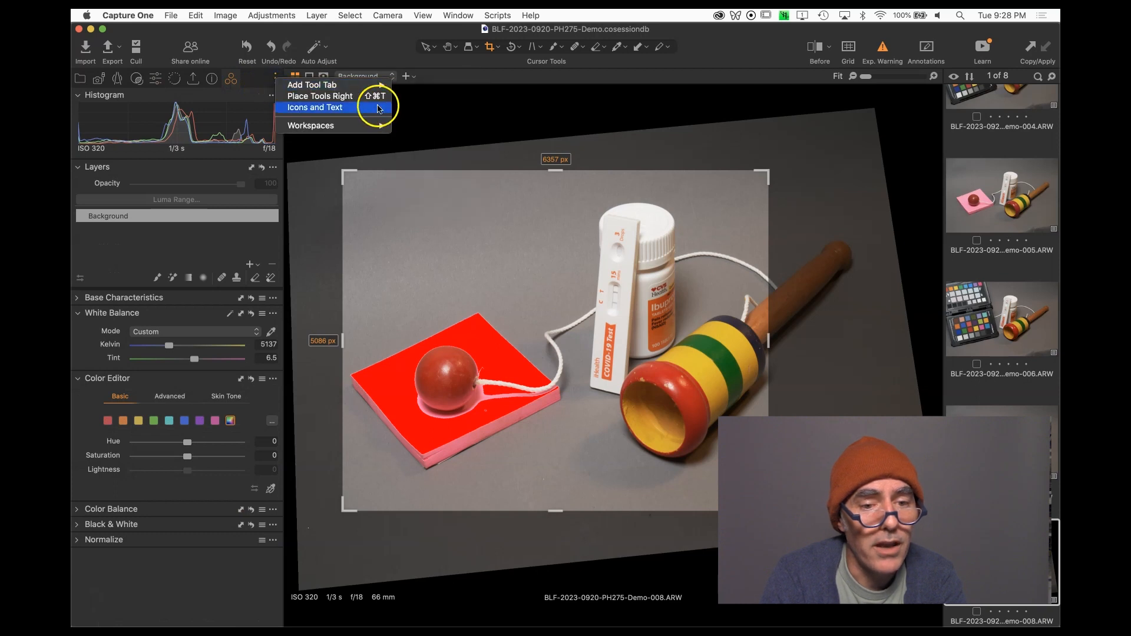
{"action": "left_click", "coordinate": [248, 80]}
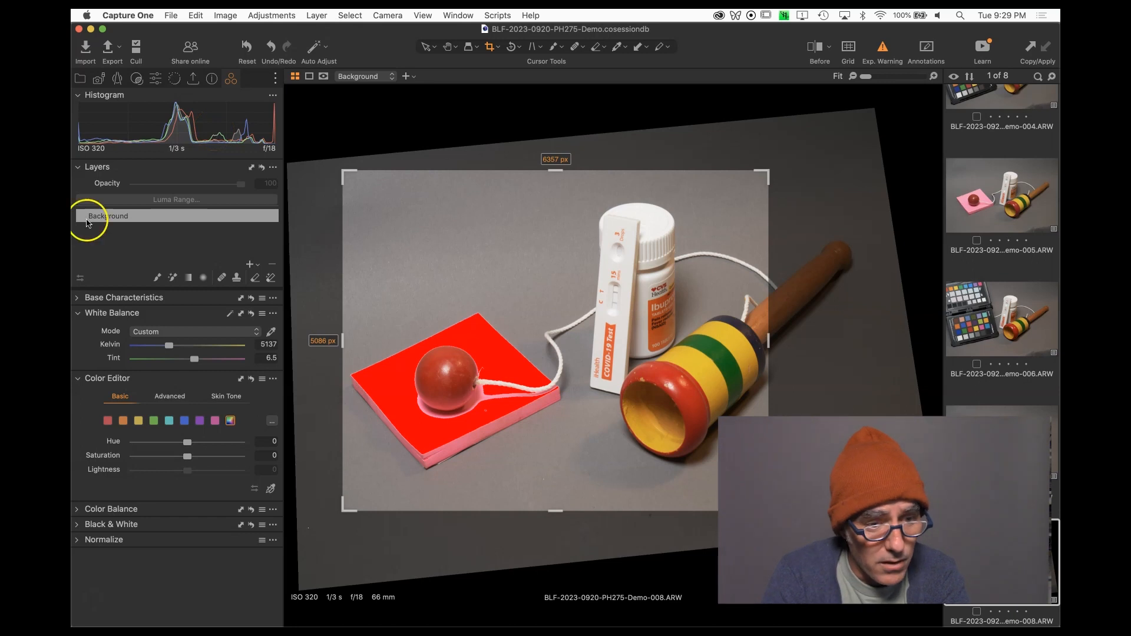
Try shifting hue and saturation in the Color Editor's basic mode, then reset the Color Editor.
{"action": "left_click", "coordinate": [154, 422]}
{"action": "left_click_drag", "start_coordinate": [187, 442], "coordinate": [267, 437]}
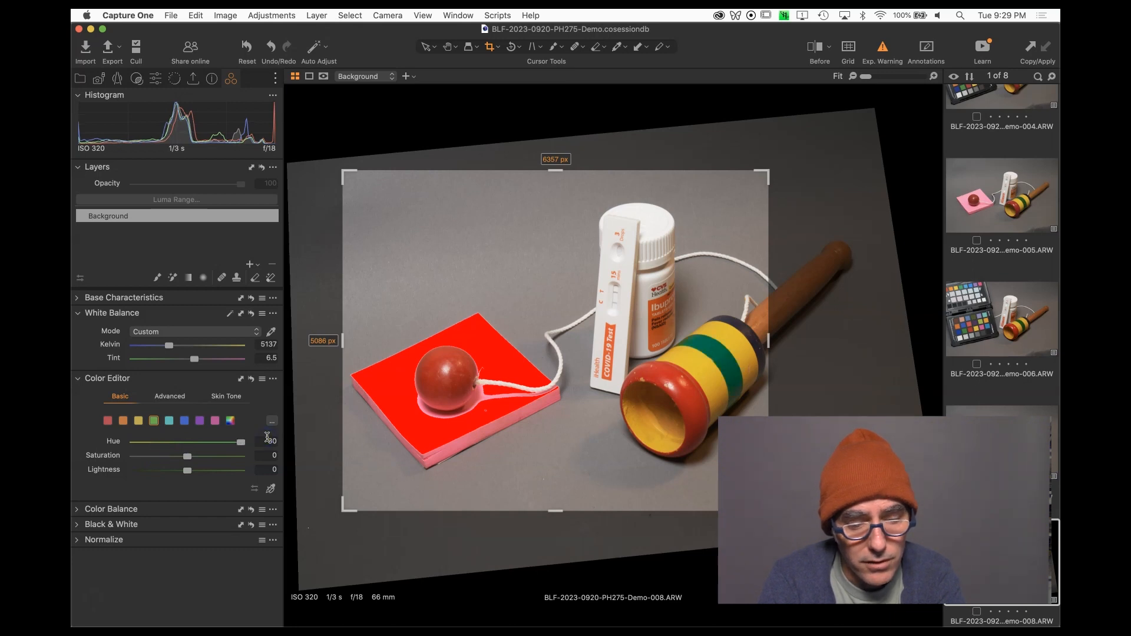
{"action": "key", "text": "super+z"}
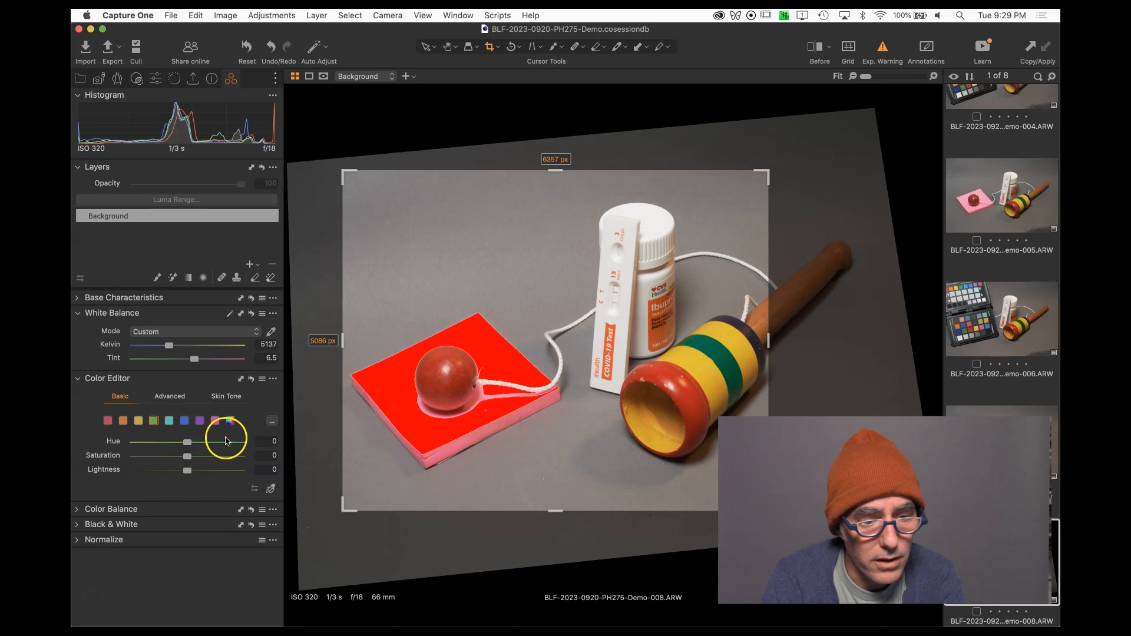
{"action": "left_click", "coordinate": [139, 422]}
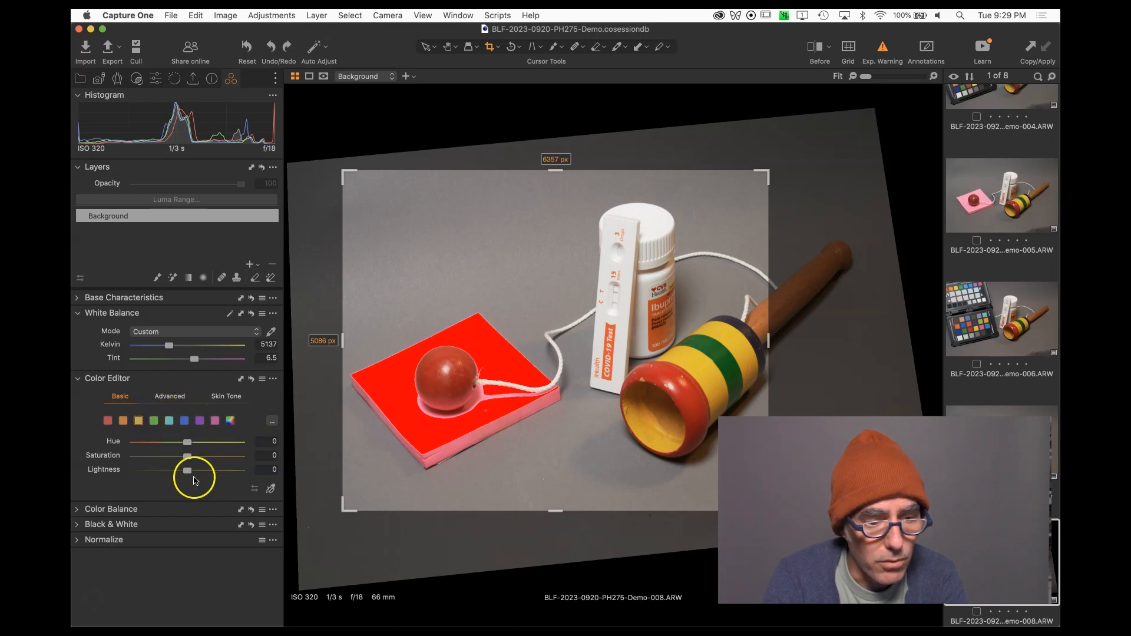
{"action": "left_click_drag", "start_coordinate": [187, 442], "coordinate": [285, 430]}
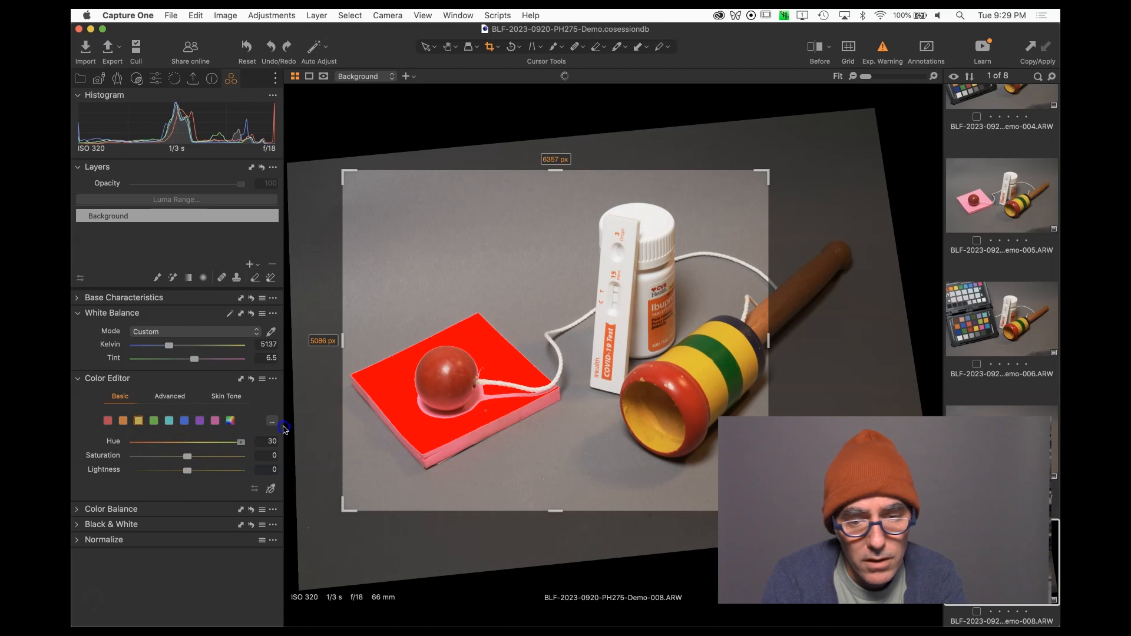
{"action": "left_click_drag", "start_coordinate": [273, 433], "coordinate": [128, 445]}
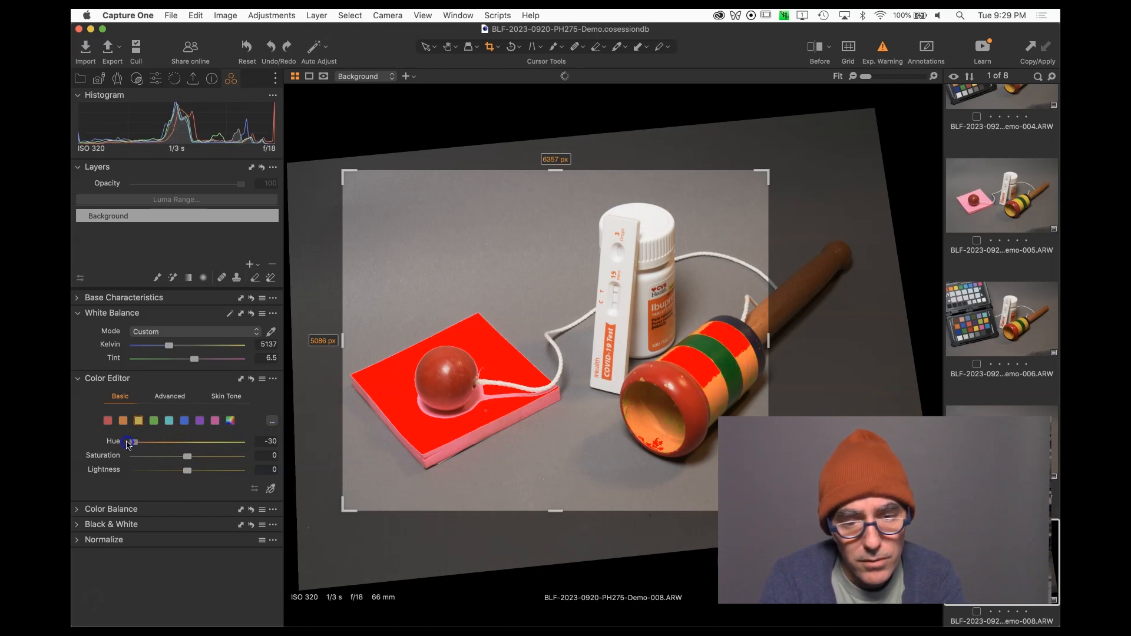
{"action": "left_click_drag", "start_coordinate": [173, 443], "coordinate": [187, 442]}
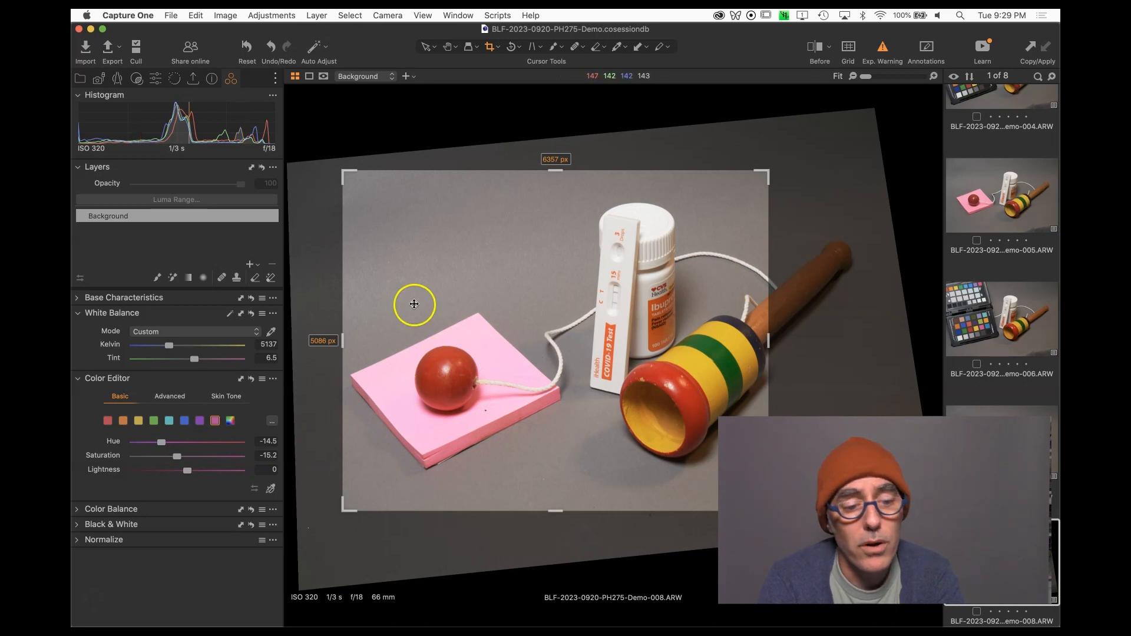
{"action": "left_click", "coordinate": [254, 381]}
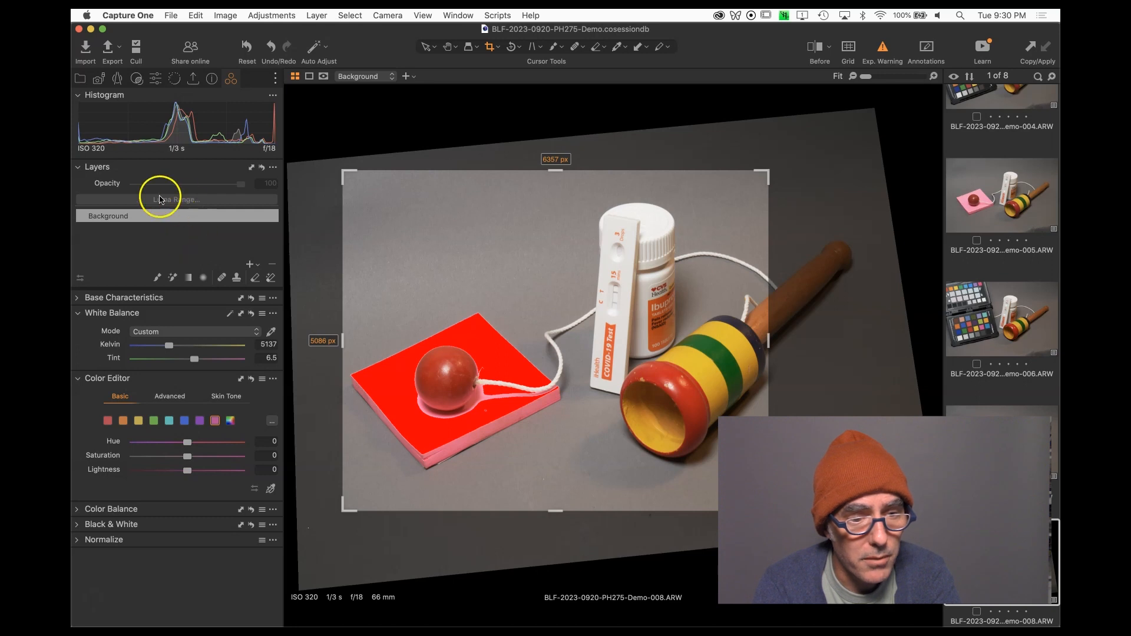
{"action": "left_click", "coordinate": [97, 168]}
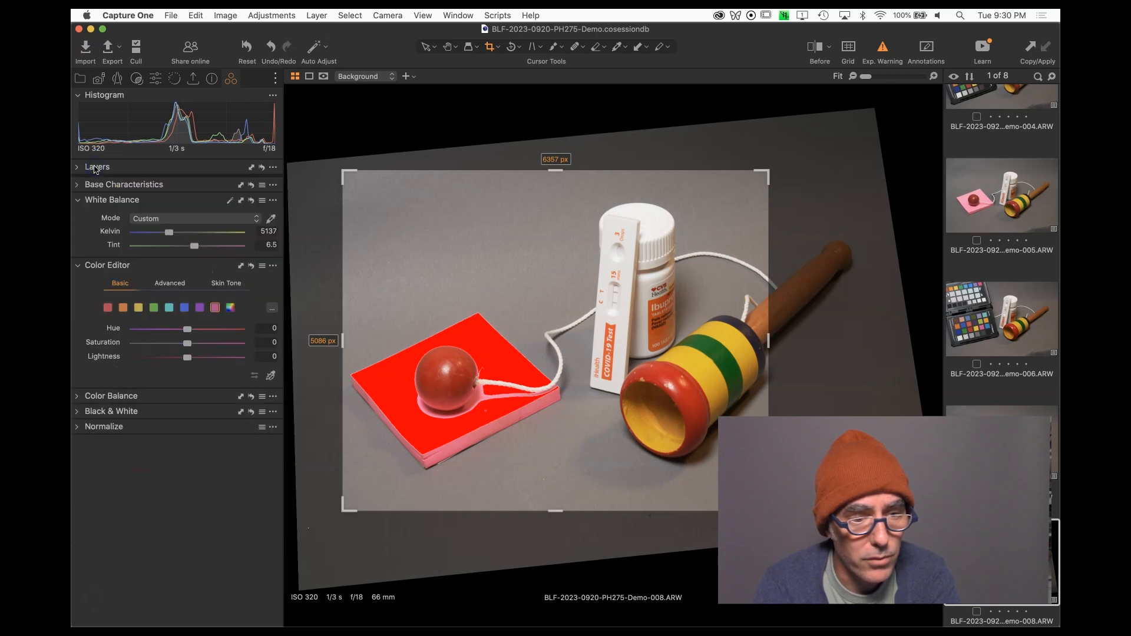
{"action": "left_click", "coordinate": [77, 169]}
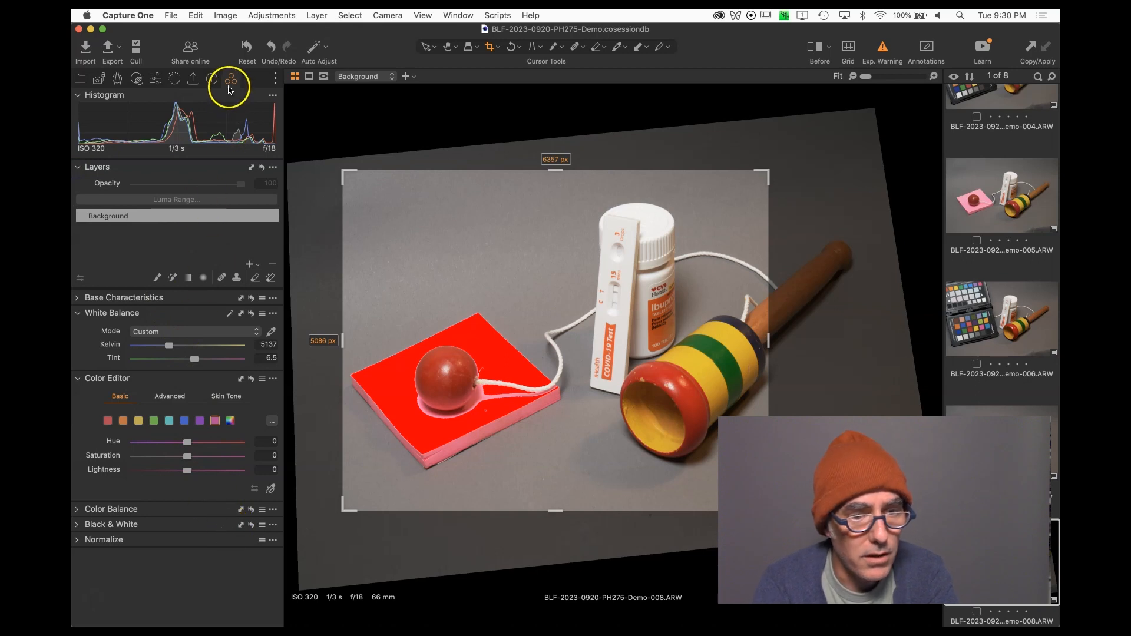
{"action": "right_click", "coordinate": [209, 555]}
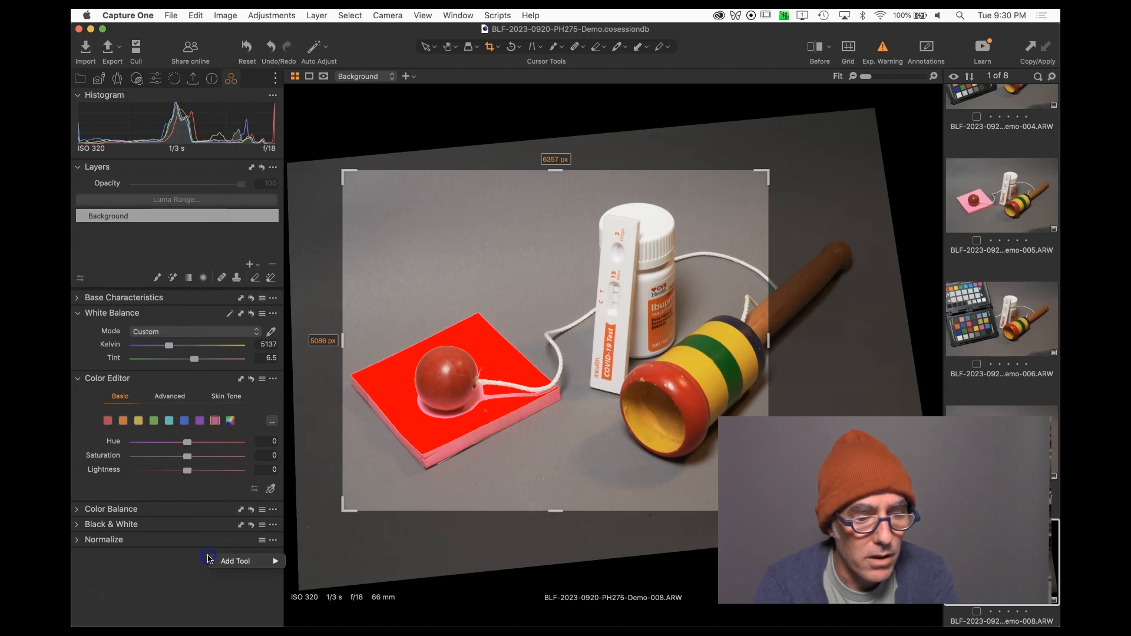
{"action": "mouse_move", "coordinate": [221, 569]}
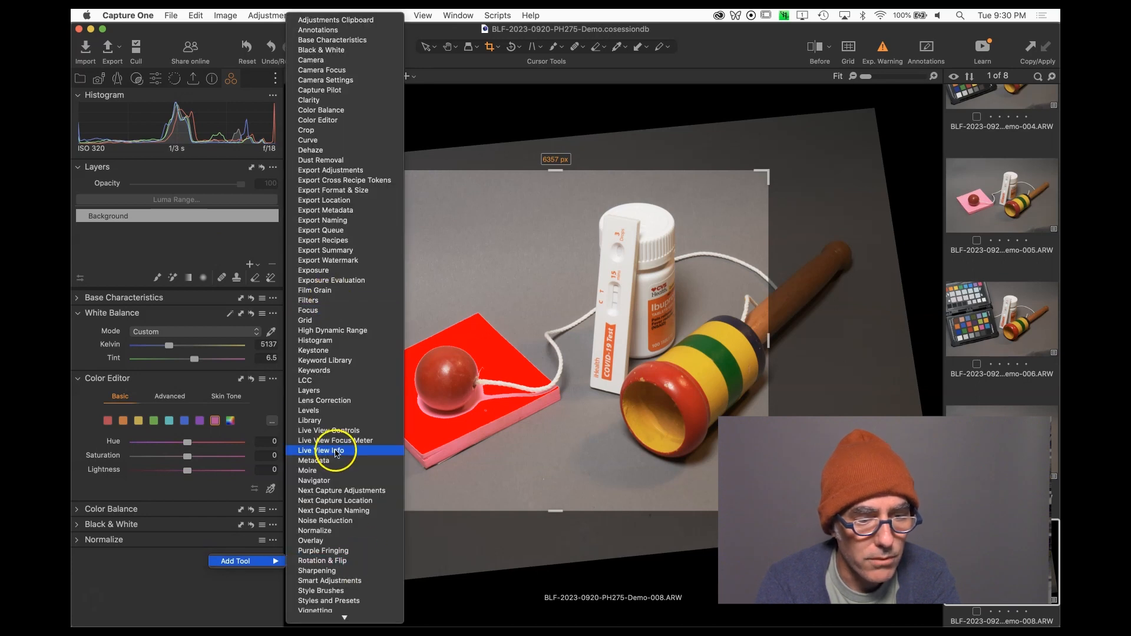
{"action": "left_click", "coordinate": [169, 568]}
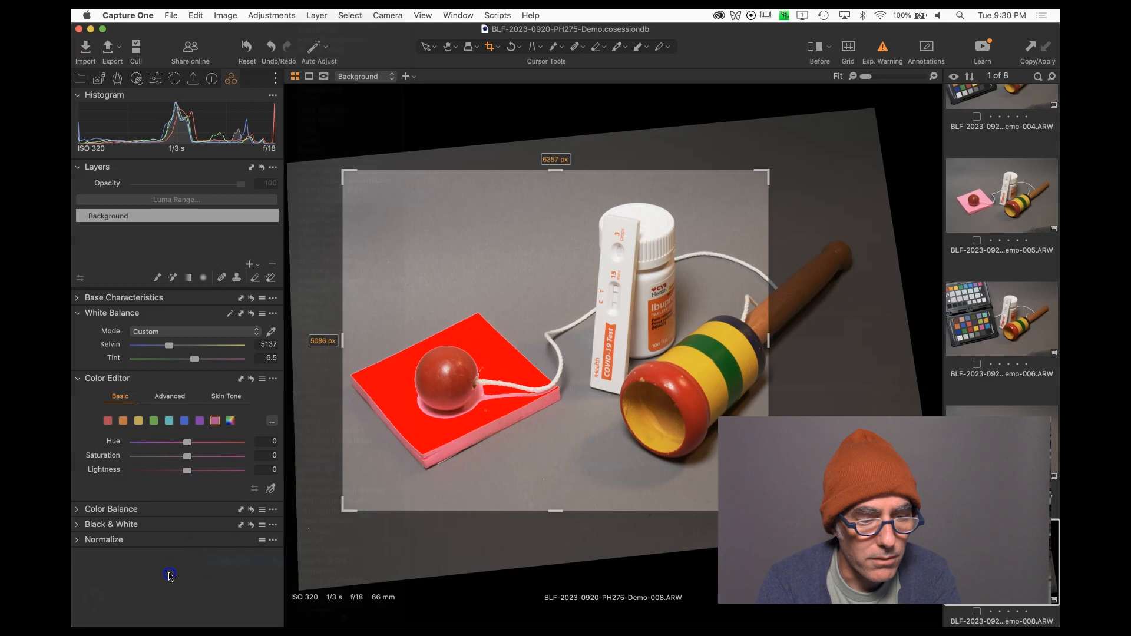
Add a new adjustment layer and name it Fix Pink.
{"action": "left_click", "coordinate": [250, 265]}
{"action": "double_click", "coordinate": [152, 217]}
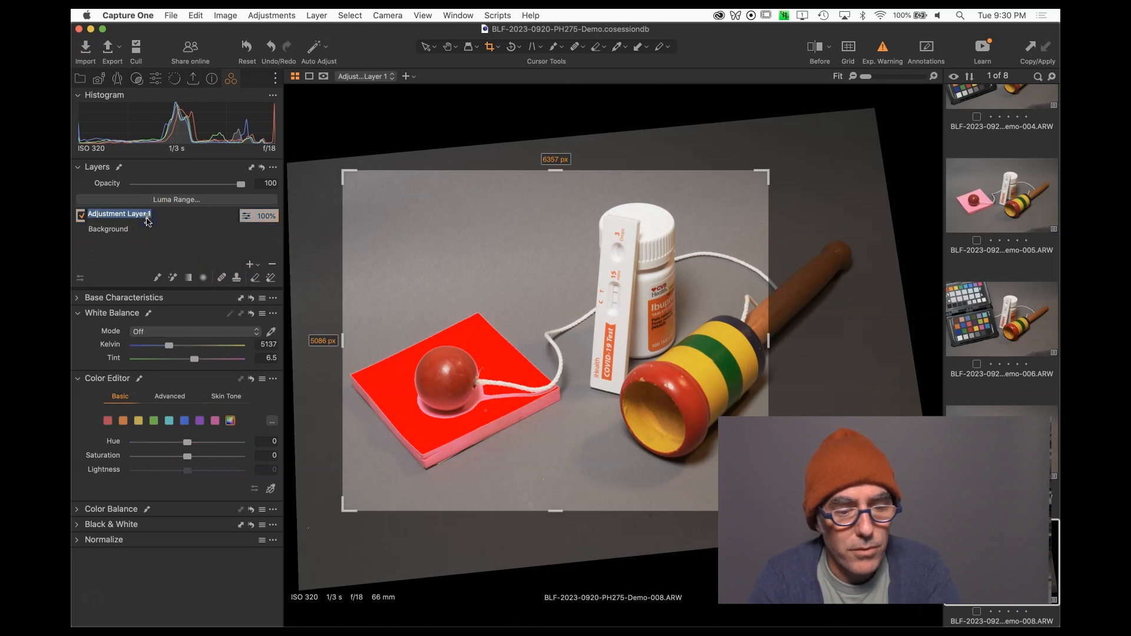
{"action": "type", "text": "Fix Pin"}
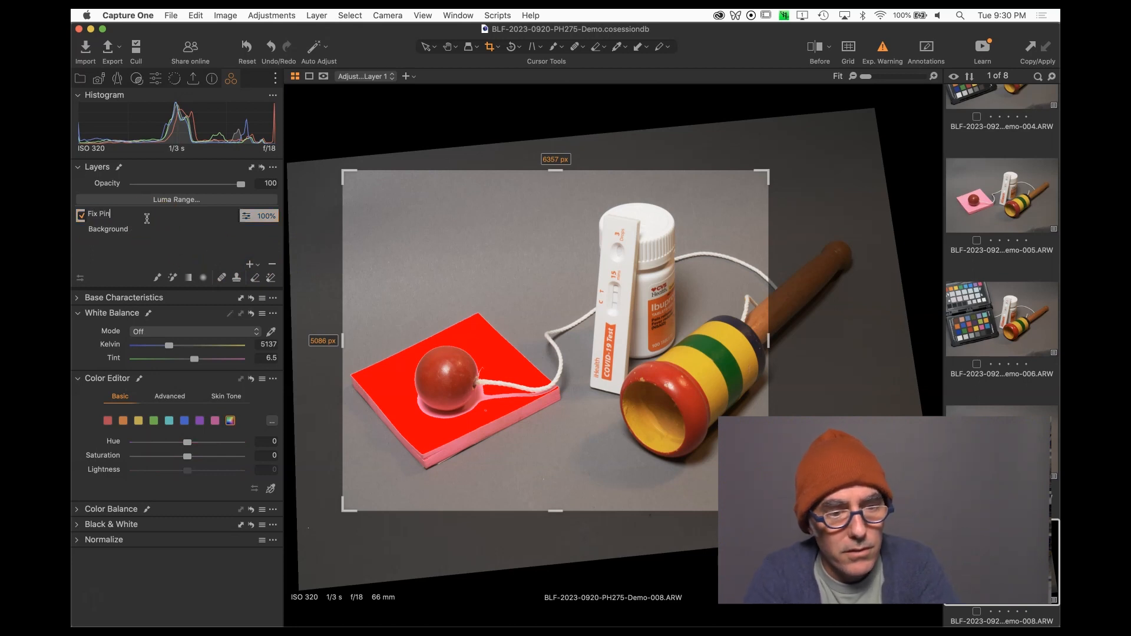
{"action": "key", "text": "Return"}
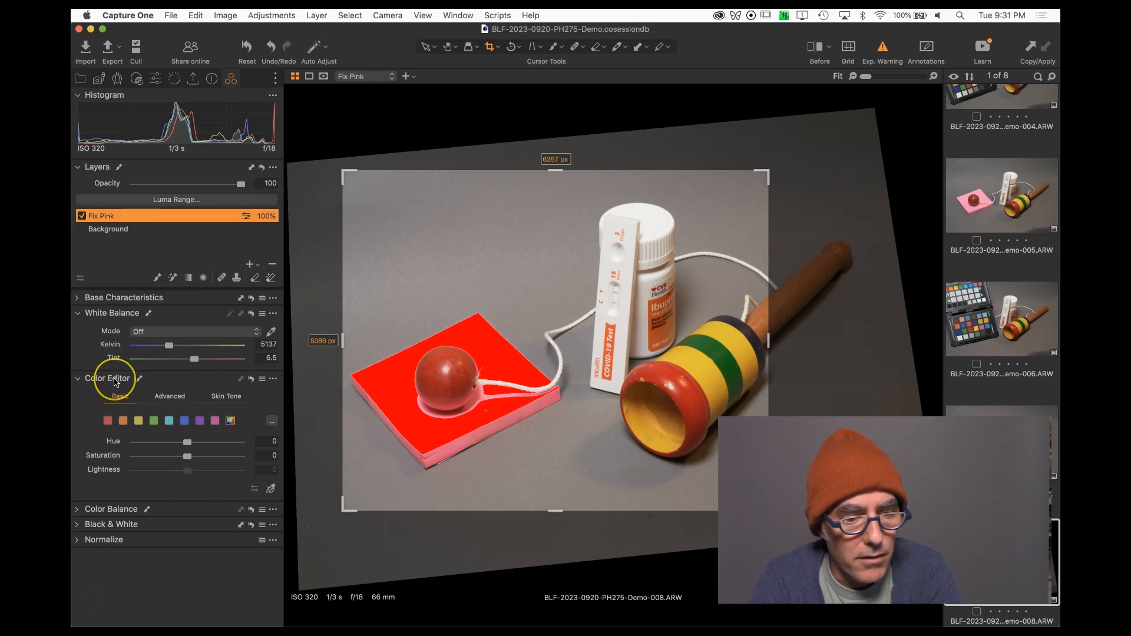
In the Advanced Color Editor, sample the red sticky note with the color picker to create a color range.
{"action": "left_click", "coordinate": [163, 398]}
{"action": "scroll", "coordinate": [165, 397], "scroll_direction": "down", "scroll_amount": 5}
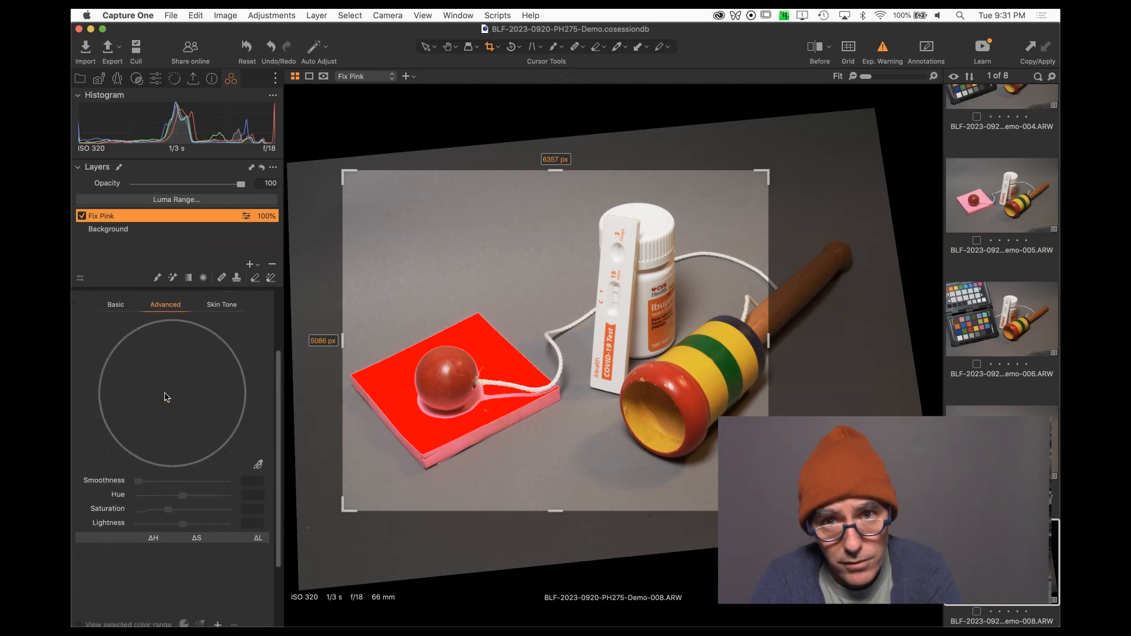
{"action": "left_click", "coordinate": [260, 464]}
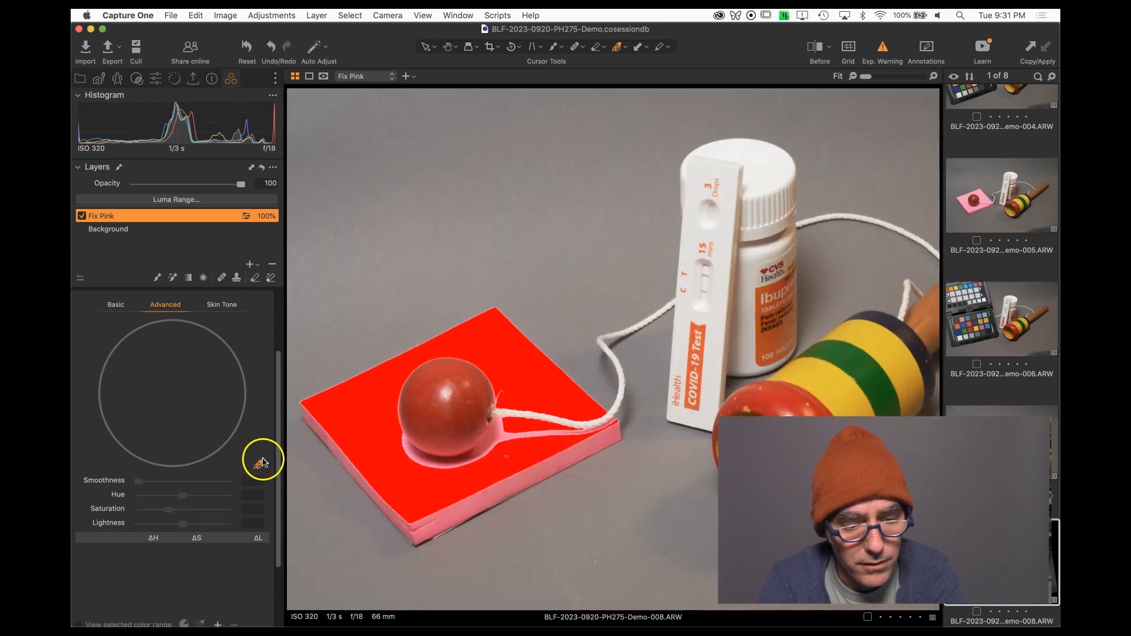
{"action": "left_click", "coordinate": [355, 415]}
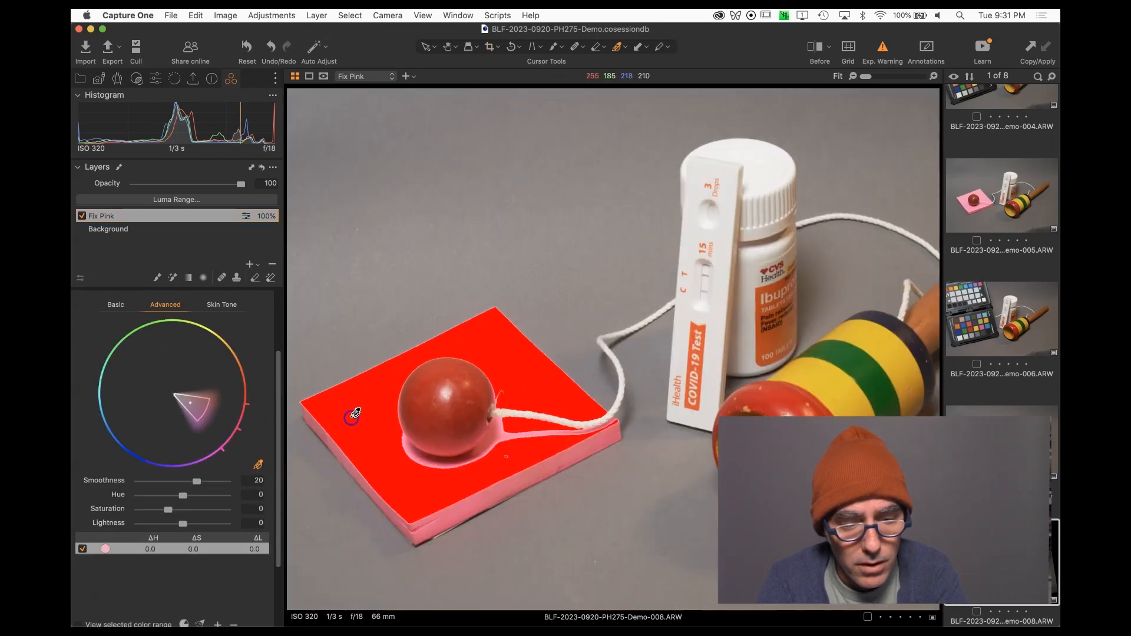
{"action": "scroll", "coordinate": [130, 506], "scroll_direction": "down", "scroll_amount": 3}
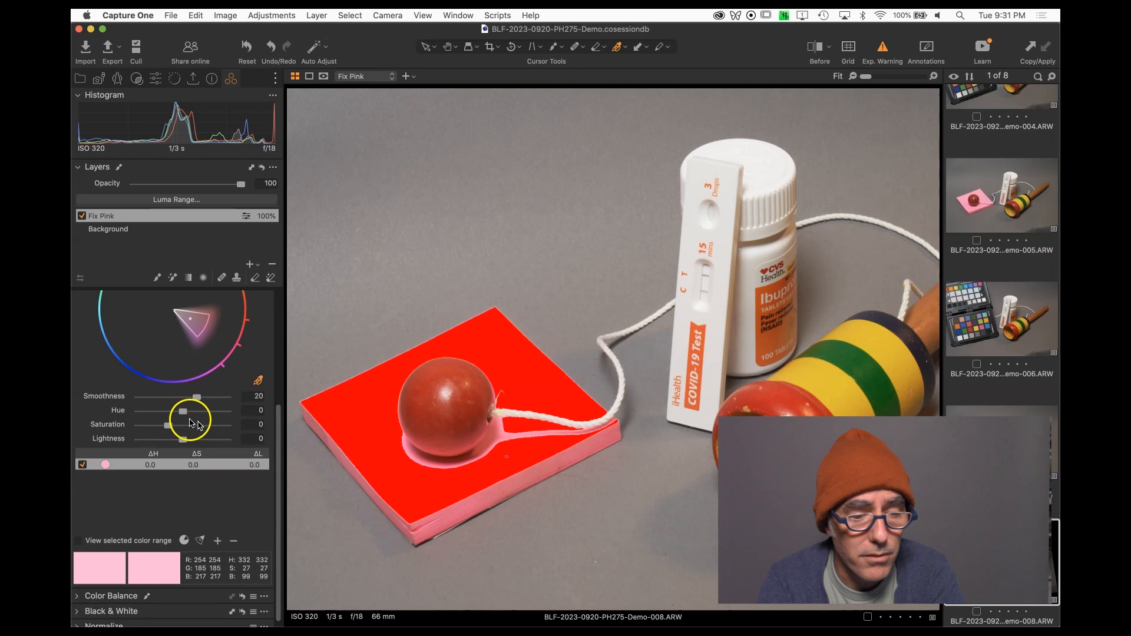
Set the selected color range's Saturation to -29.9, Hue to -9.4 and Lightness to -58.2.
{"action": "left_click", "coordinate": [168, 425]}
{"action": "left_click_drag", "start_coordinate": [164, 426], "coordinate": [159, 429]}
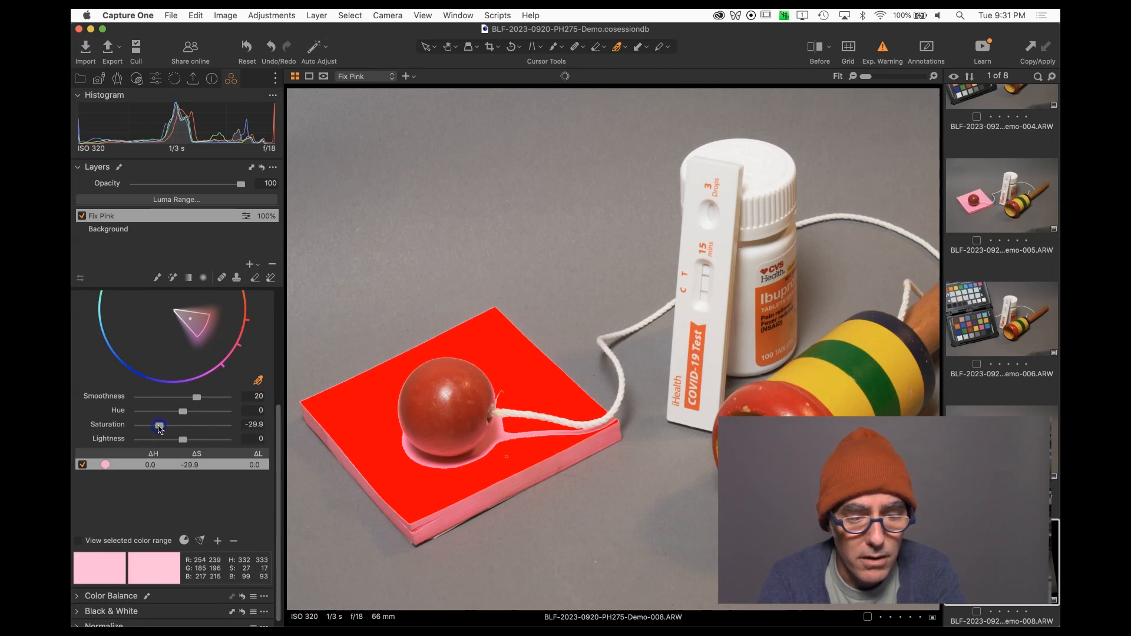
{"action": "left_click", "coordinate": [183, 413]}
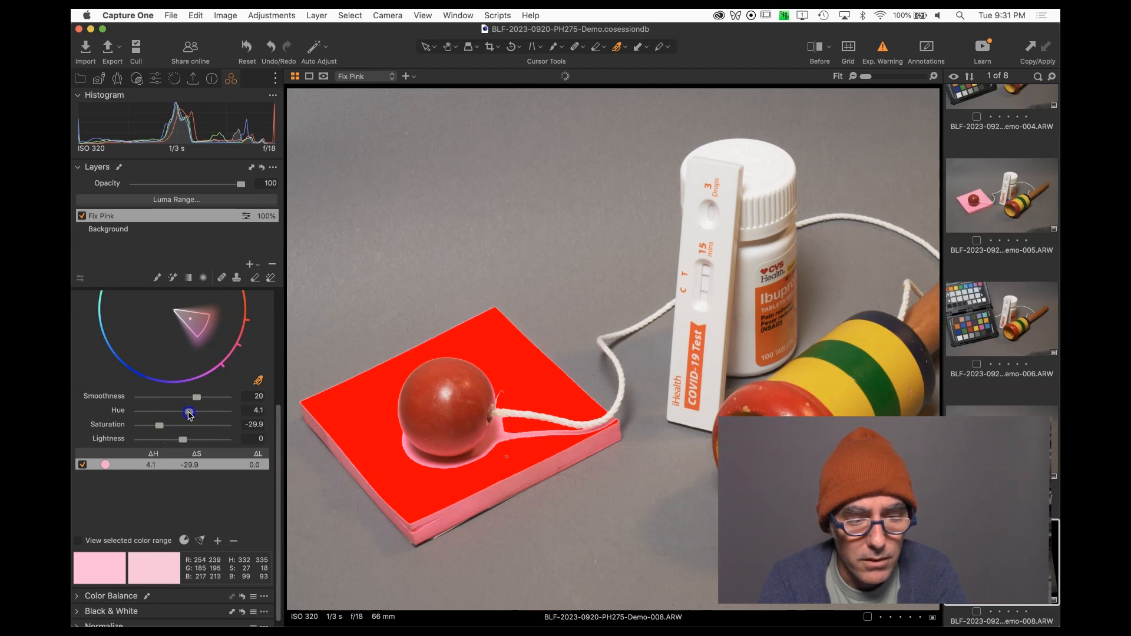
{"action": "left_click_drag", "start_coordinate": [188, 415], "coordinate": [162, 442]}
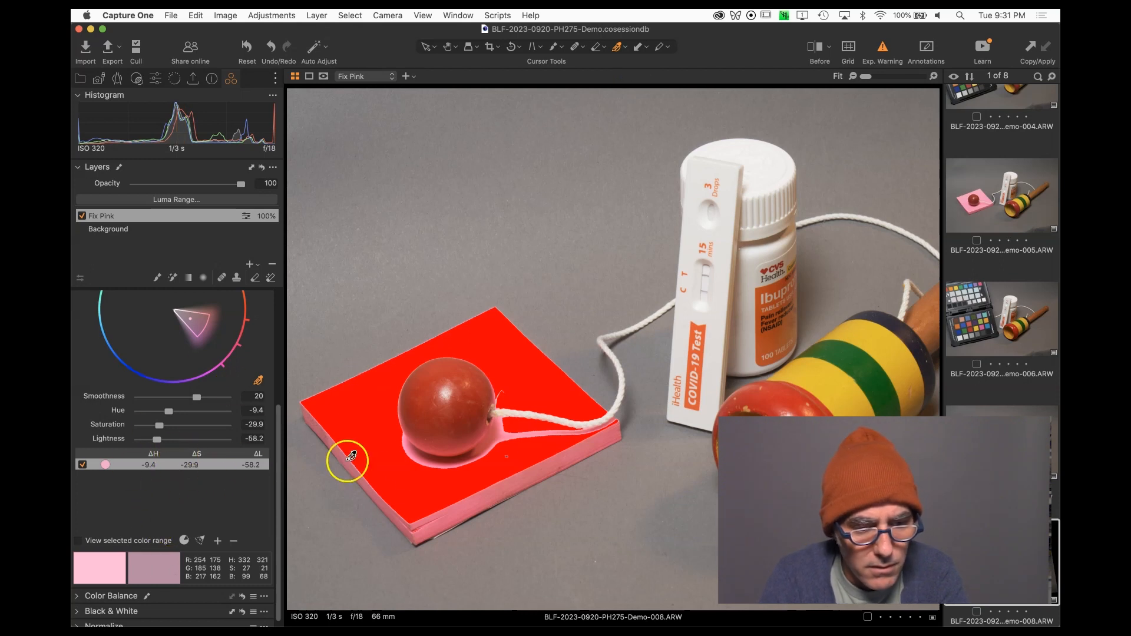
Turn off the exposure warning and fill the Fix Pink layer's mask.
{"action": "left_click", "coordinate": [886, 50]}
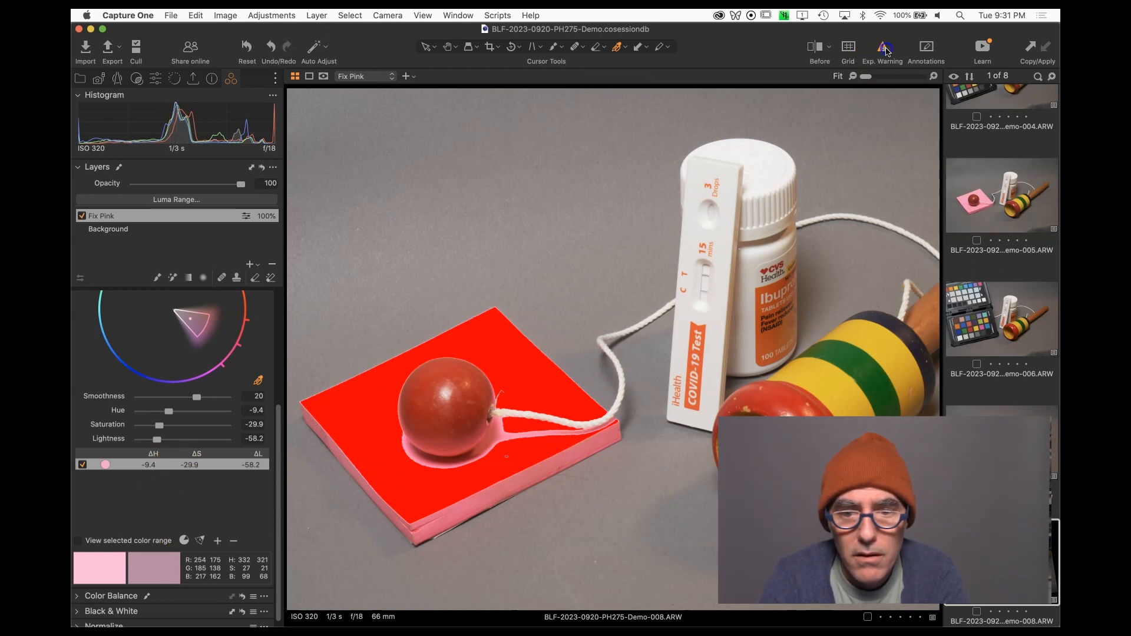
{"action": "left_click", "coordinate": [885, 51]}
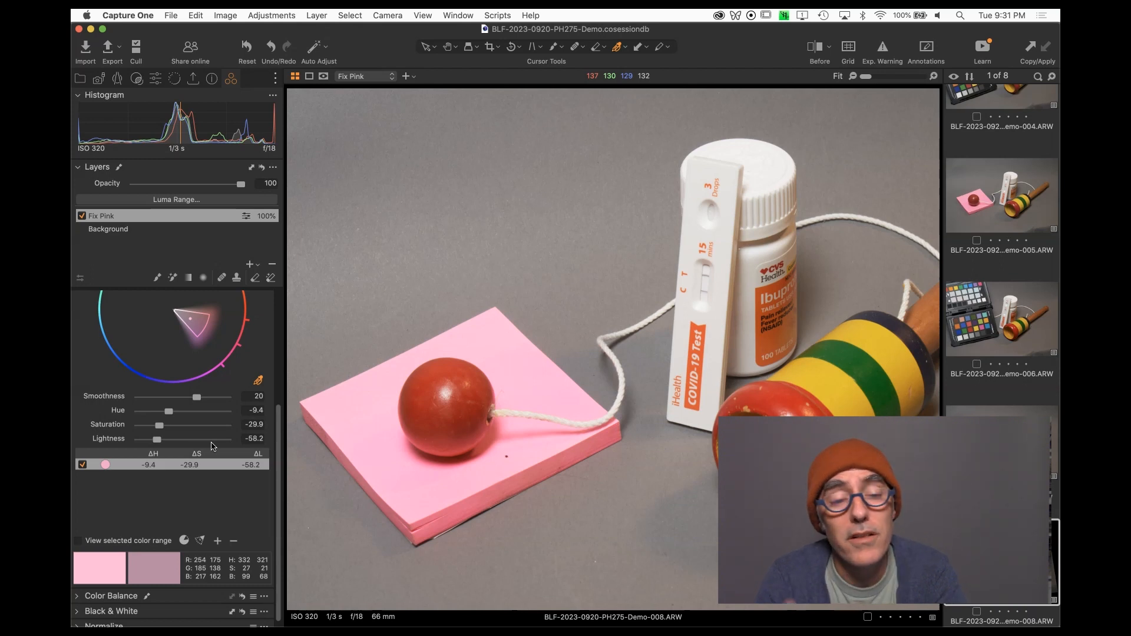
{"action": "right_click", "coordinate": [216, 211]}
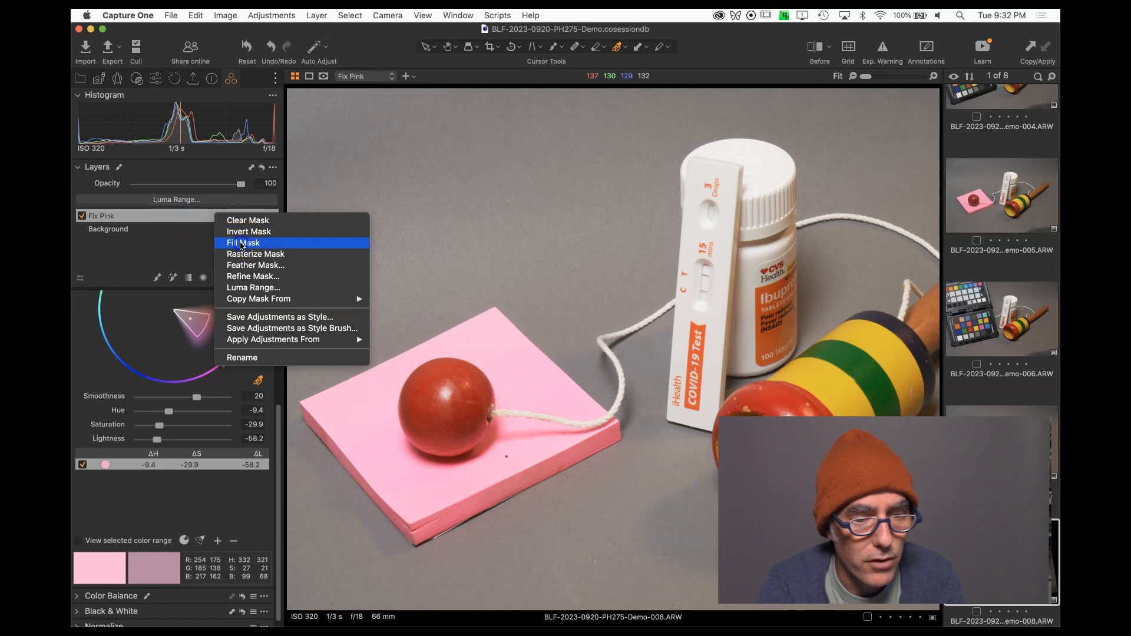
{"action": "left_click", "coordinate": [240, 243]}
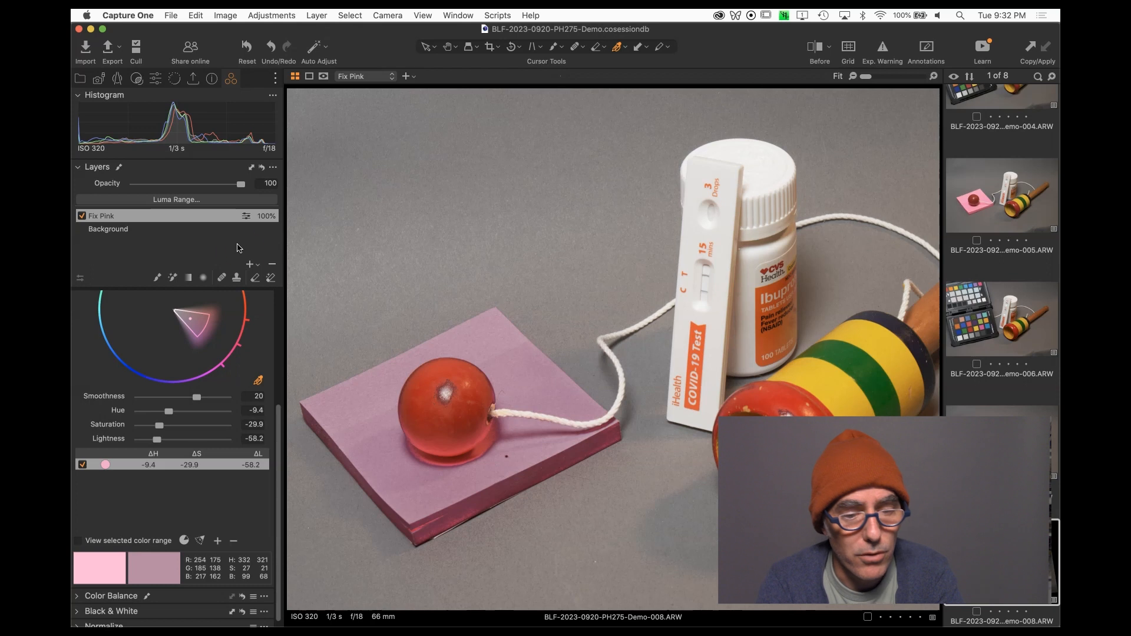
Set the color range's Saturation and Lightness both to 0.
{"action": "scroll", "coordinate": [162, 470], "scroll_direction": "down", "scroll_amount": 1}
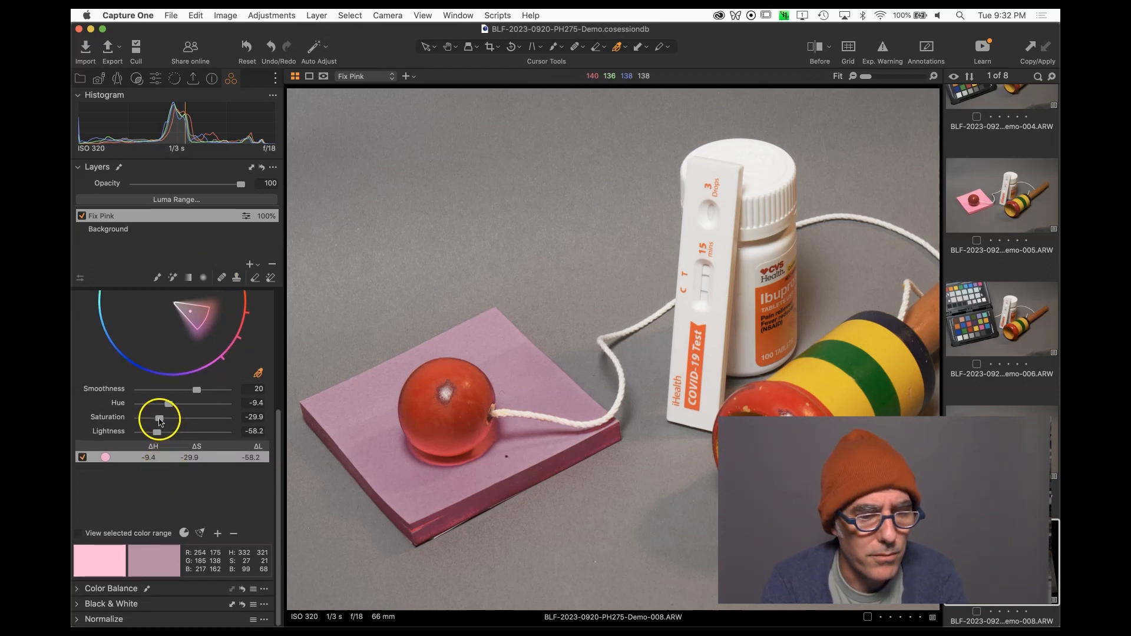
{"action": "left_click_drag", "start_coordinate": [159, 420], "coordinate": [175, 419]}
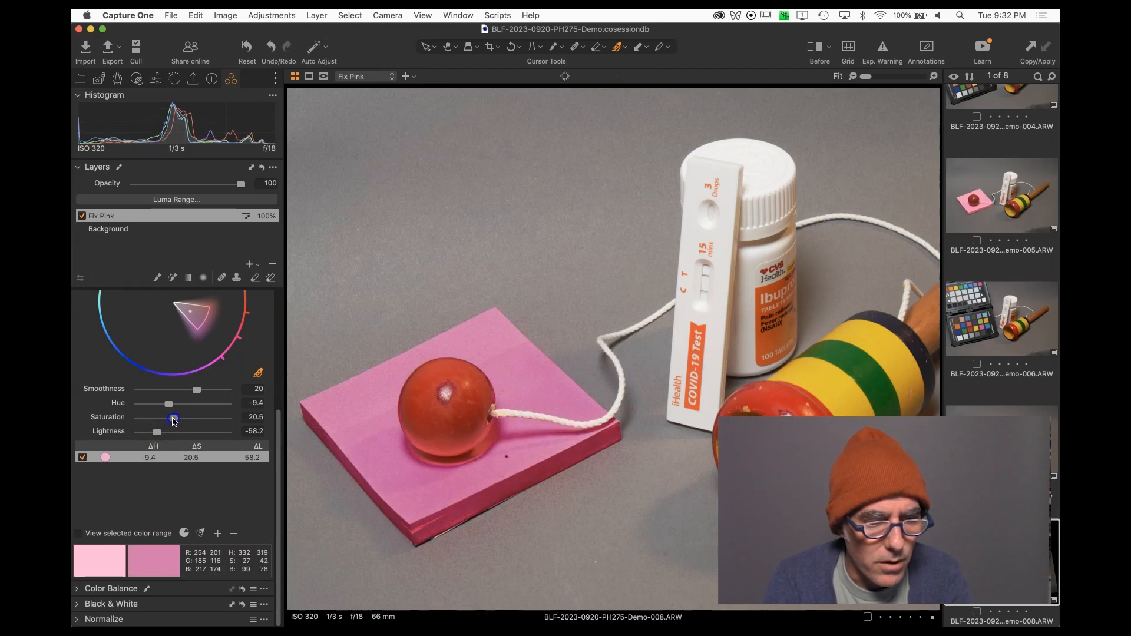
{"action": "left_click", "coordinate": [255, 418]}
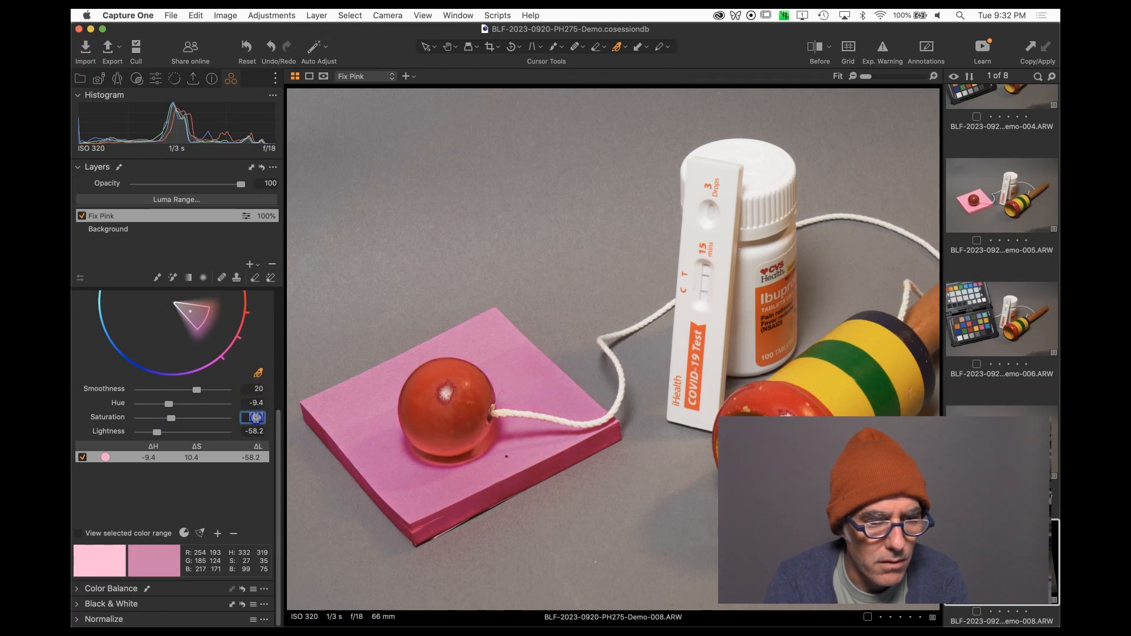
{"action": "type", "text": "0"}
{"action": "left_click", "coordinate": [254, 433]}
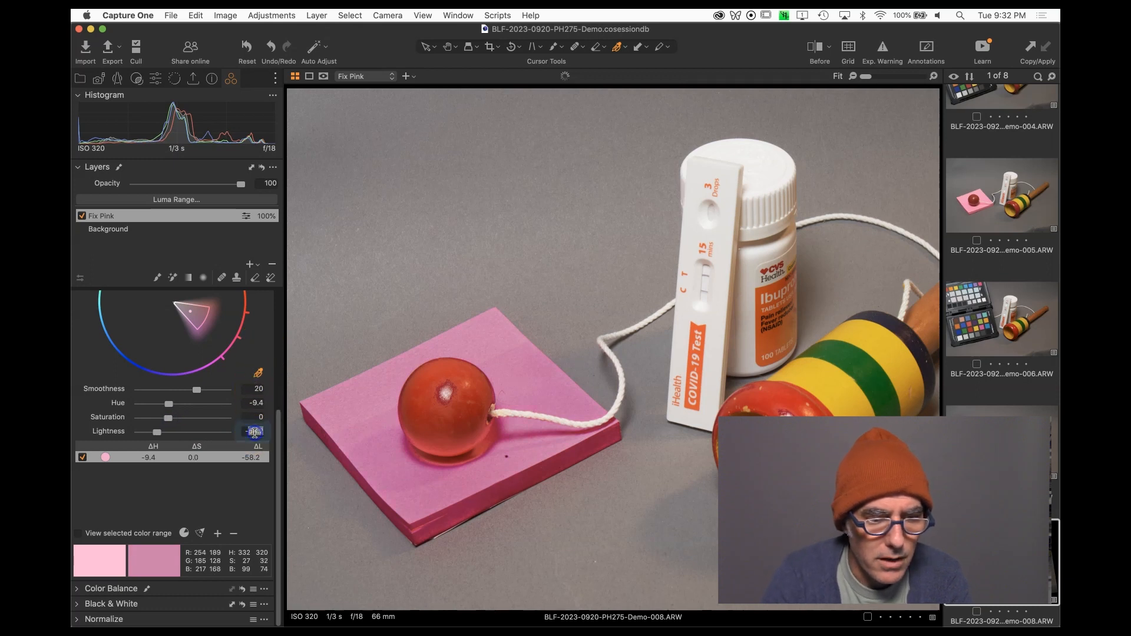
{"action": "type", "text": "0"}
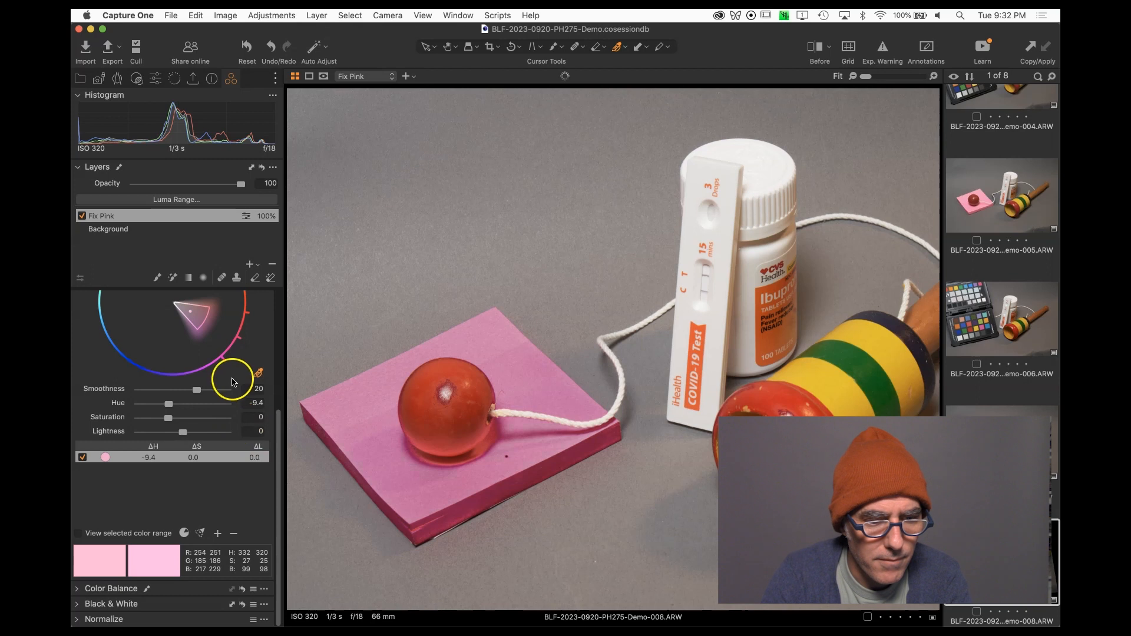
Turn on the exposure warning and set the color range's Saturation to -27.2.
{"action": "key", "text": "Return"}
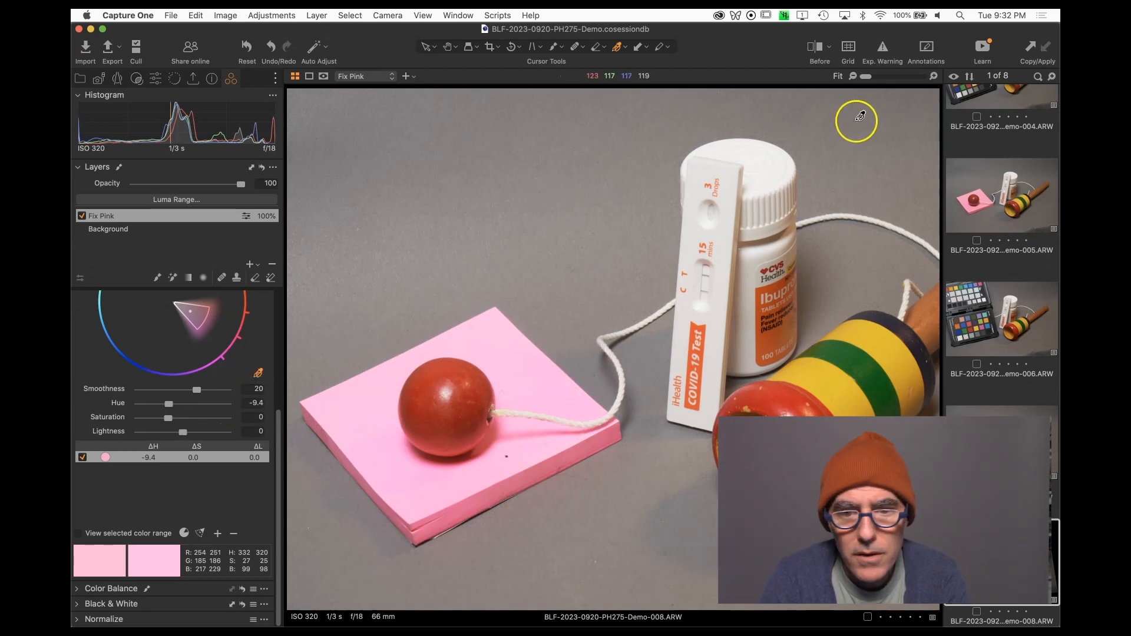
{"action": "left_click", "coordinate": [882, 50]}
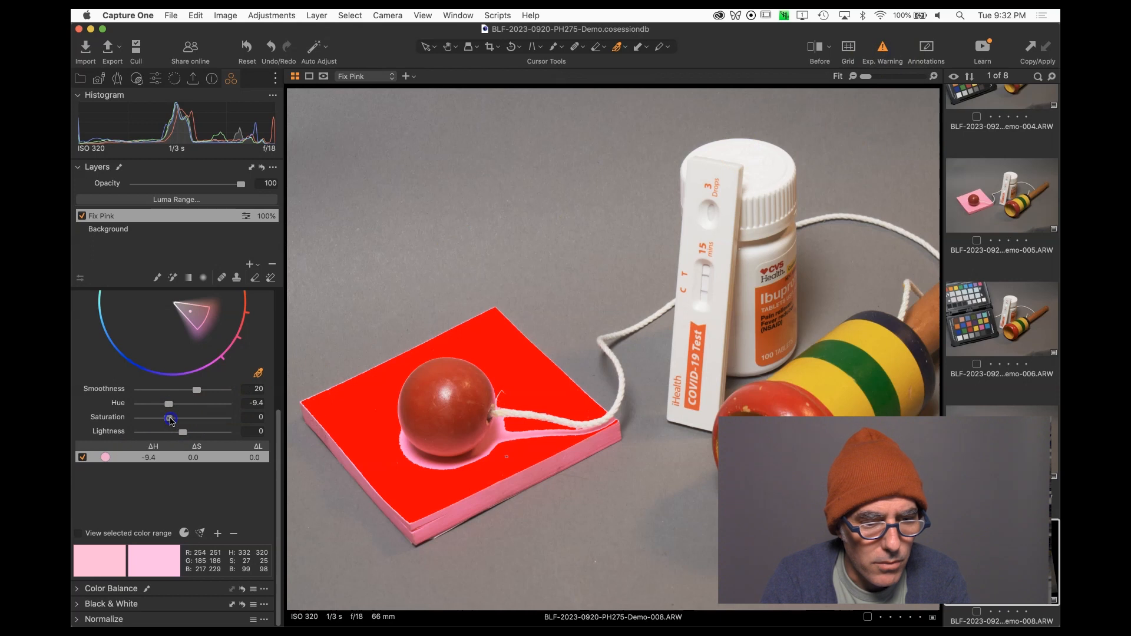
{"action": "left_click_drag", "start_coordinate": [163, 422], "coordinate": [159, 419]}
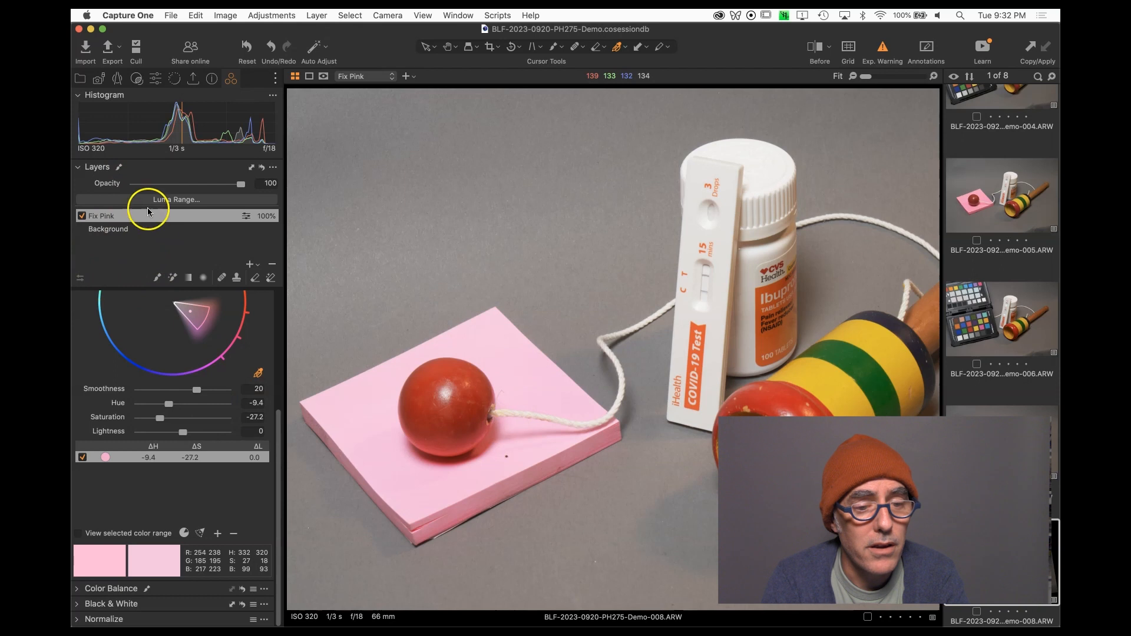
Try healing the spot beside the string on the sticky note with a smaller Heal brush, then undo it.
{"action": "left_click", "coordinate": [225, 279]}
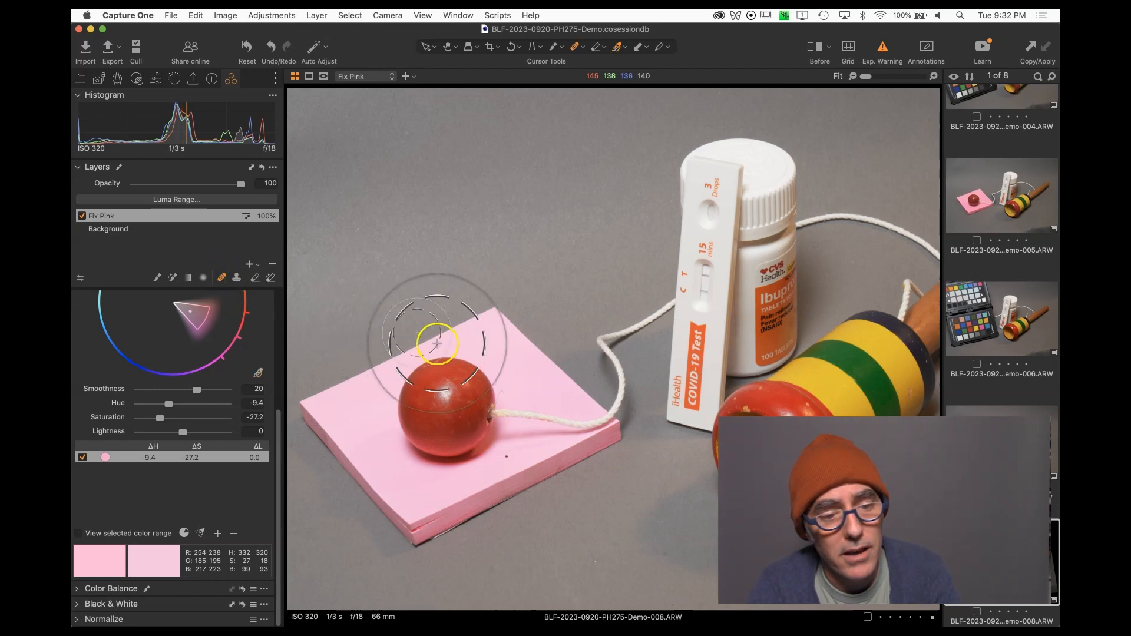
{"action": "key", "text": "bracketleft"}
{"action": "key", "text": "bracketleft"}
{"action": "key", "text": "bracketleft"}
{"action": "key", "text": "bracketleft"}
{"action": "key", "text": "bracketleft"}
{"action": "key", "text": "bracketleft"}
{"action": "key", "text": "bracketleft"}
{"action": "key", "text": "bracketleft"}
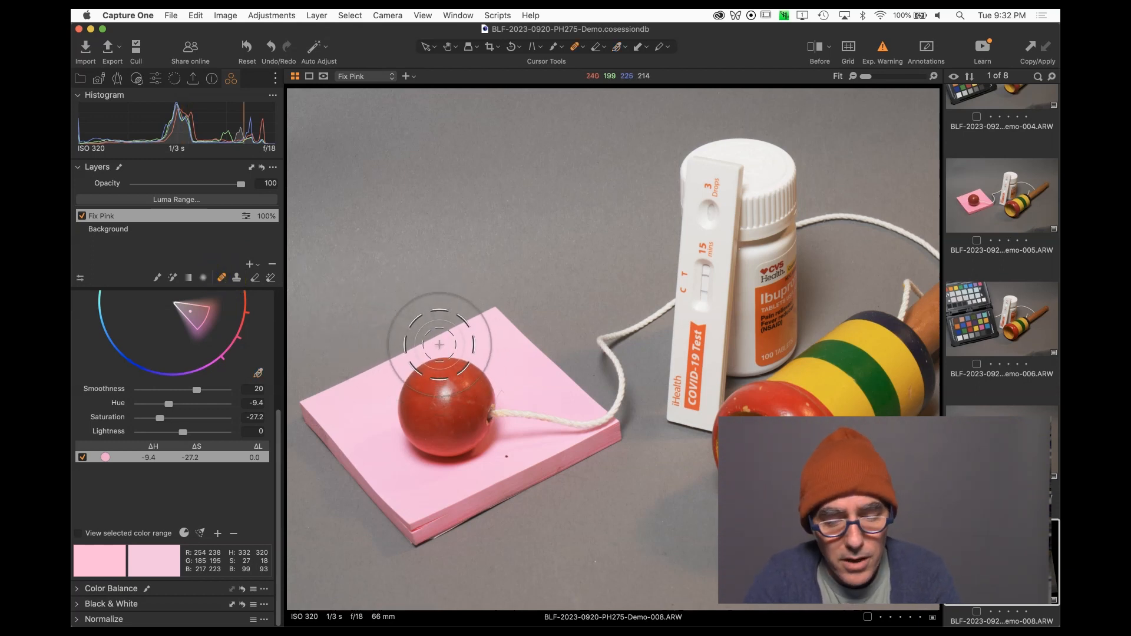
{"action": "key", "text": "bracketleft"}
{"action": "key", "text": "bracketleft"}
{"action": "key", "text": "bracketleft"}
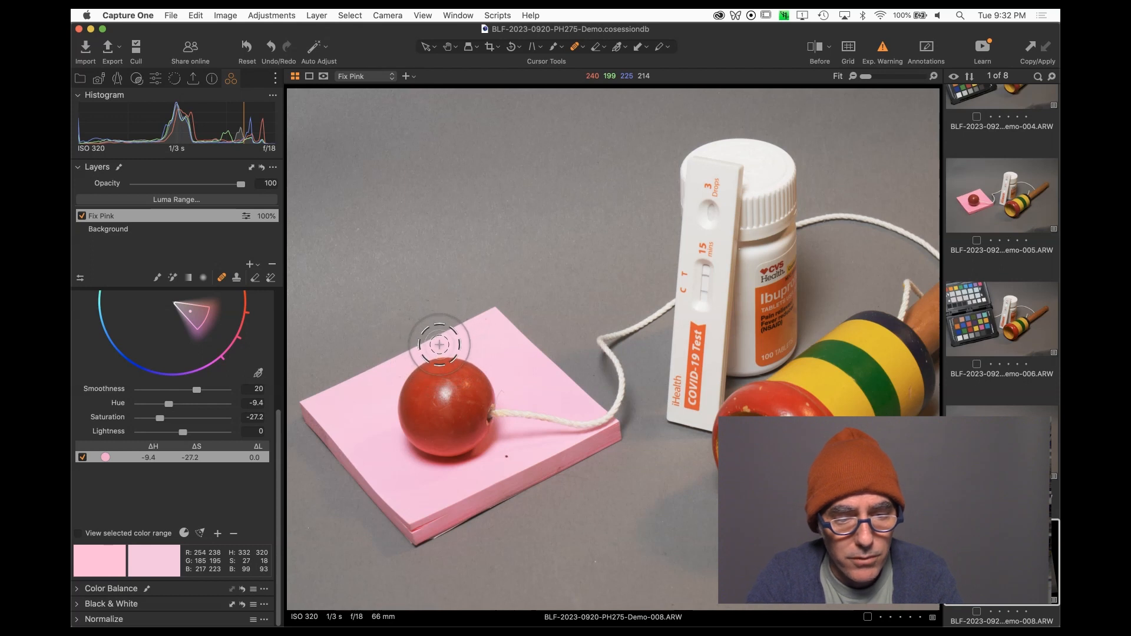
{"action": "left_click", "coordinate": [541, 383]}
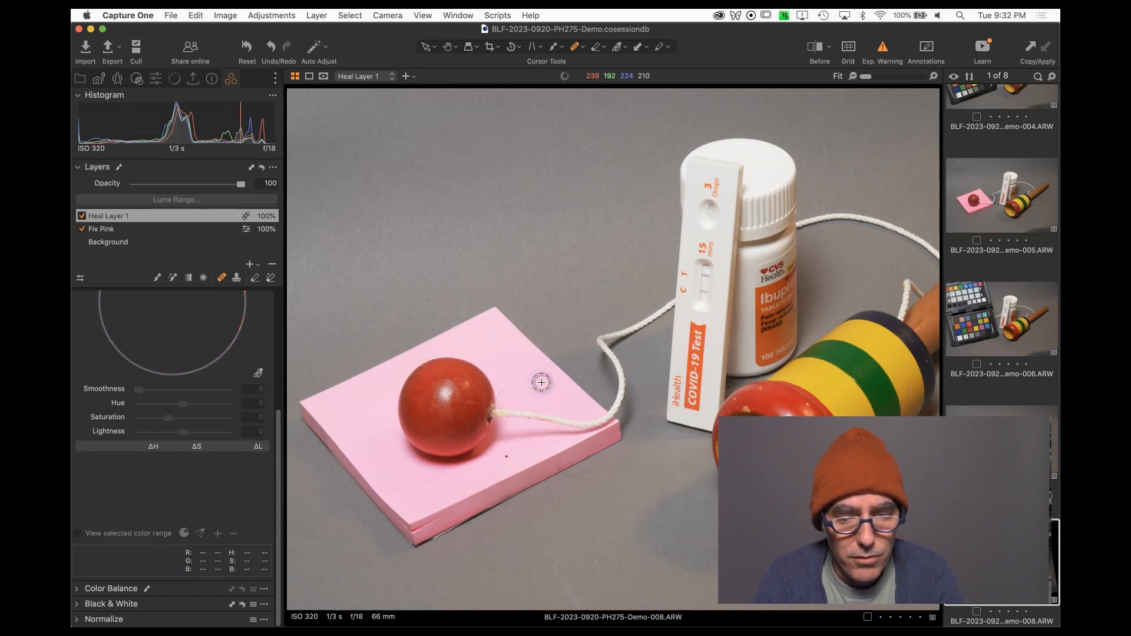
{"action": "left_click_drag", "start_coordinate": [556, 393], "coordinate": [562, 364]}
{"action": "key", "text": "super+z"}
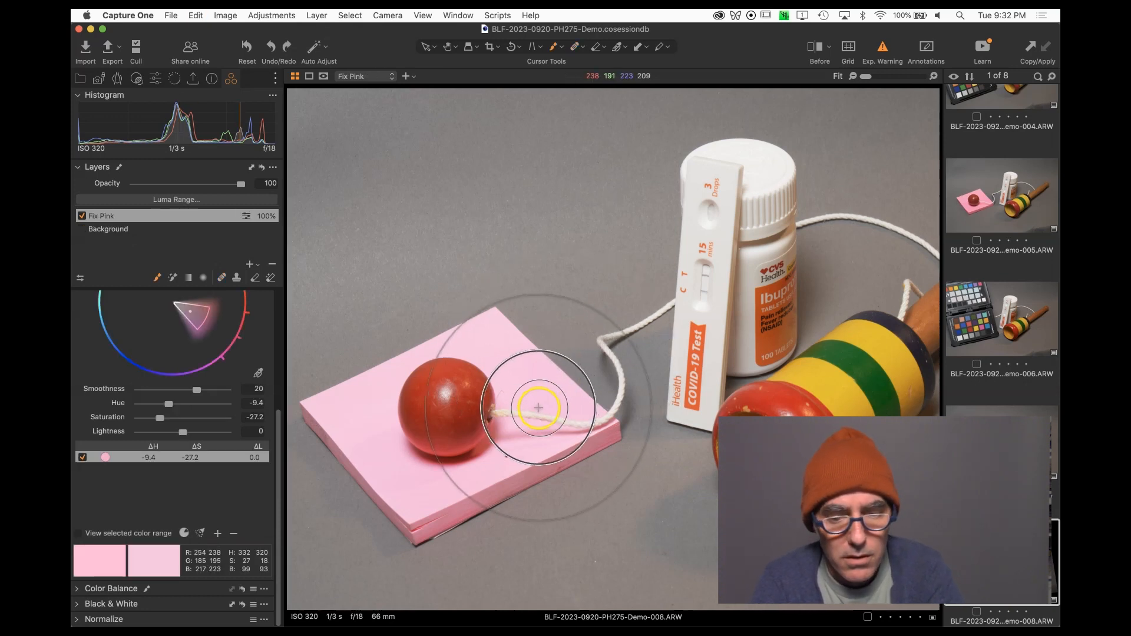
Shrink and soften the mask brush and brush over the spot beside the string on the Fix Pink layer.
{"action": "right_click", "coordinate": [543, 388]}
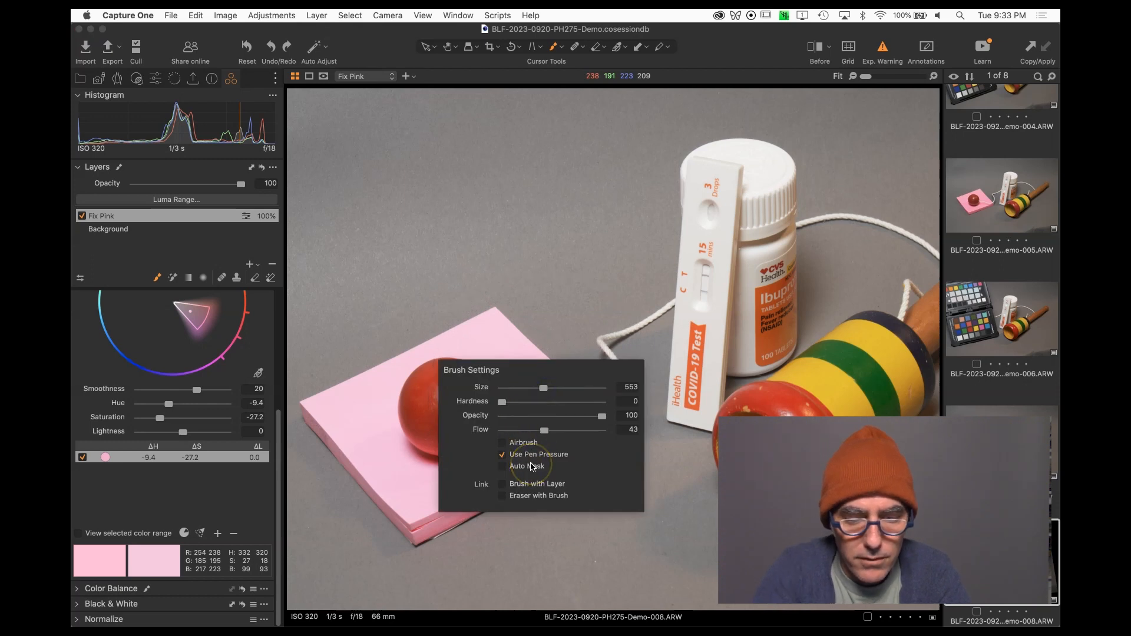
{"action": "left_click", "coordinate": [522, 358]}
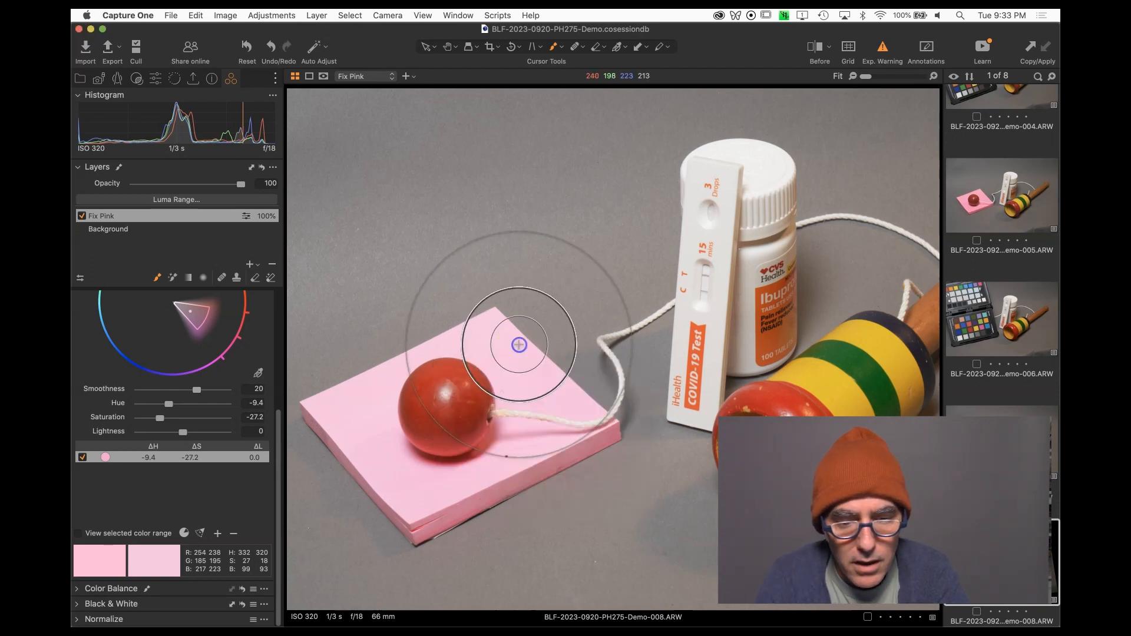
{"action": "key", "text": "bracketleft"}
{"action": "key", "text": "bracketleft"}
{"action": "key", "text": "bracketleft"}
{"action": "key", "text": "bracketleft"}
{"action": "key", "text": "bracketleft"}
{"action": "key", "text": "bracketleft"}
{"action": "key", "text": "shift+bracketleft"}
{"action": "key", "text": "shift+bracketleft"}
{"action": "key", "text": "shift+bracketleft"}
{"action": "key", "text": "shift+bracketleft"}
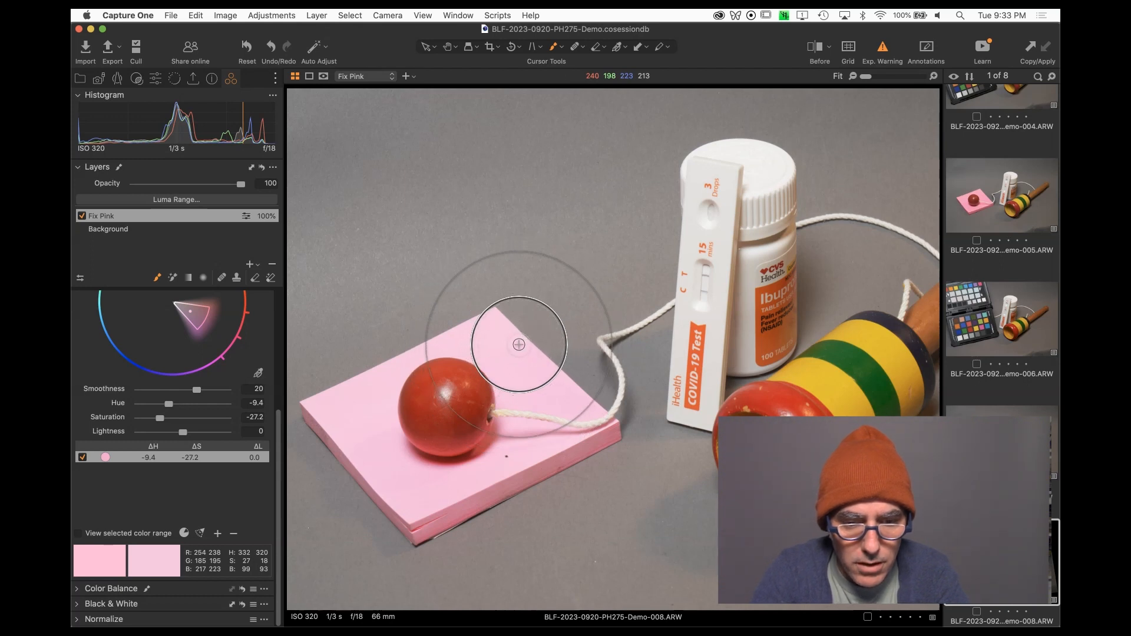
{"action": "left_click_drag", "start_coordinate": [519, 345], "coordinate": [522, 388]}
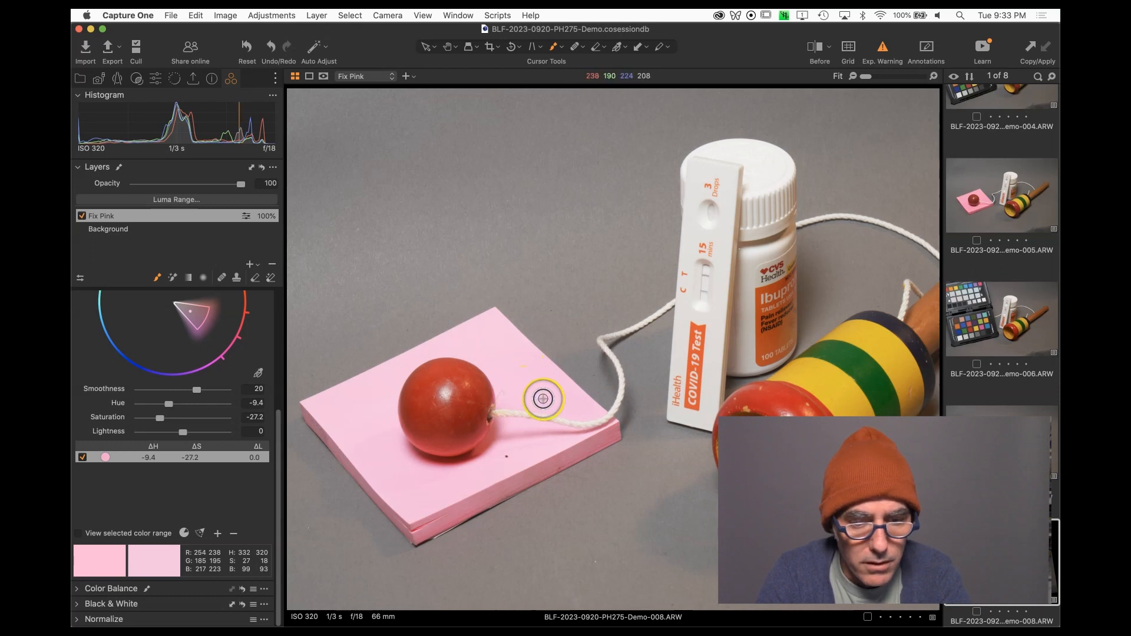
Heal the spot beside the string with the Heal brush on a new heal layer.
{"action": "left_click", "coordinate": [222, 277]}
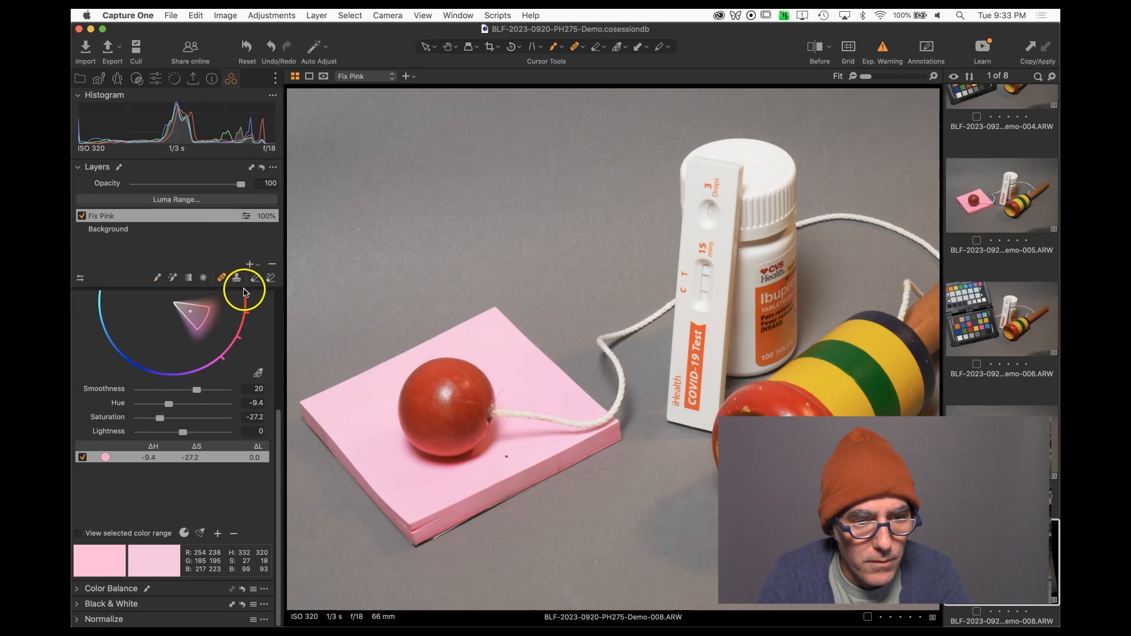
{"action": "left_click", "coordinate": [523, 391]}
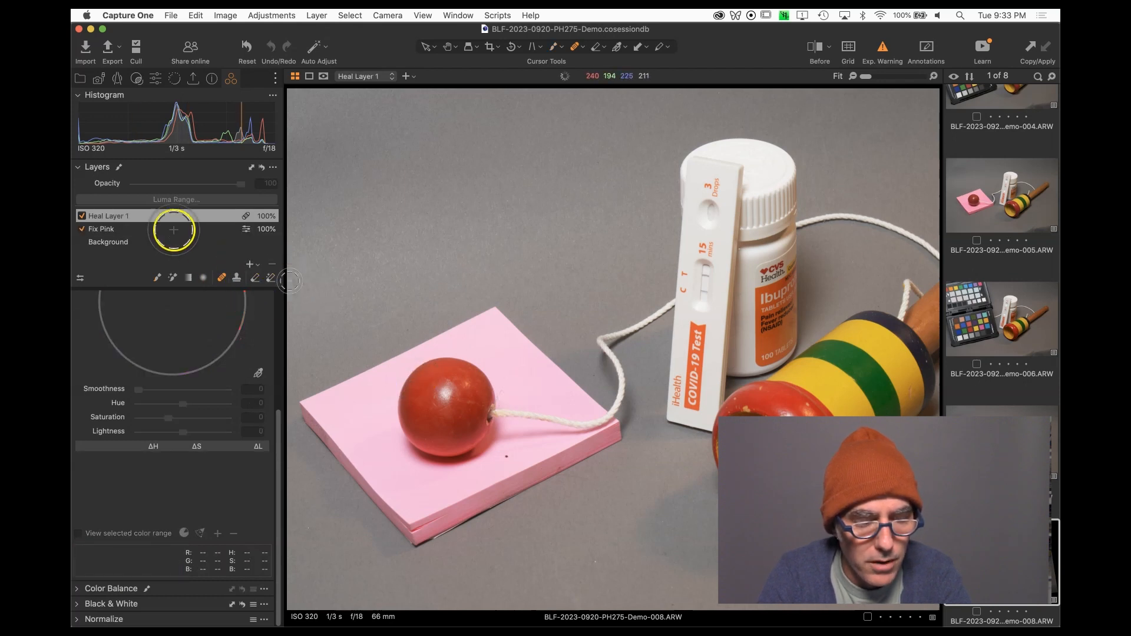
{"action": "left_click", "coordinate": [111, 218]}
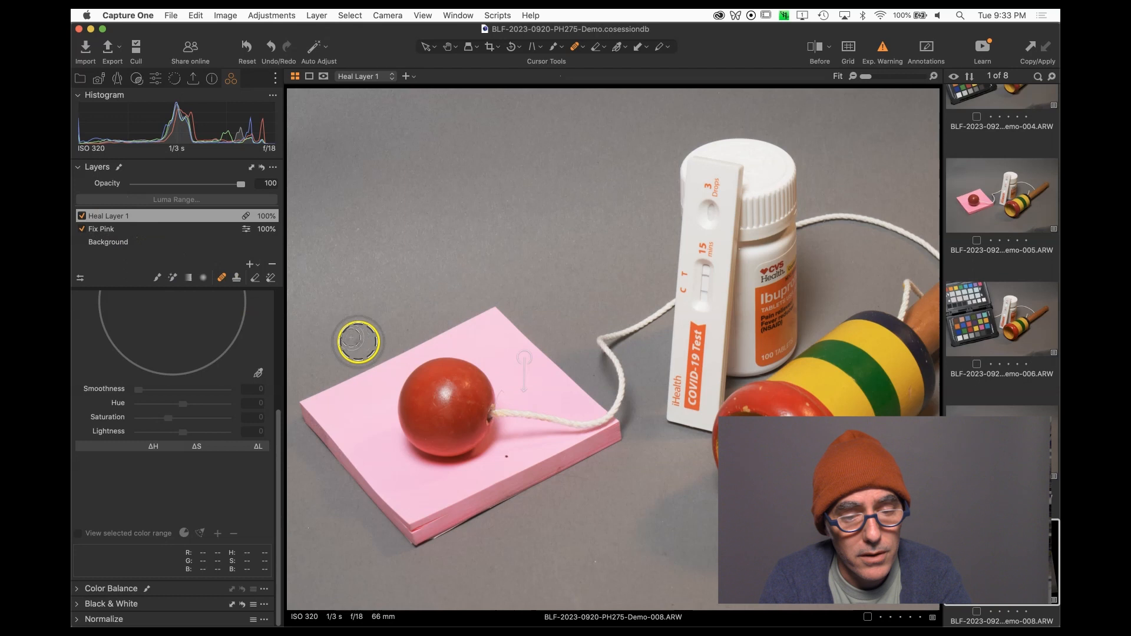
{"action": "left_click", "coordinate": [515, 404]}
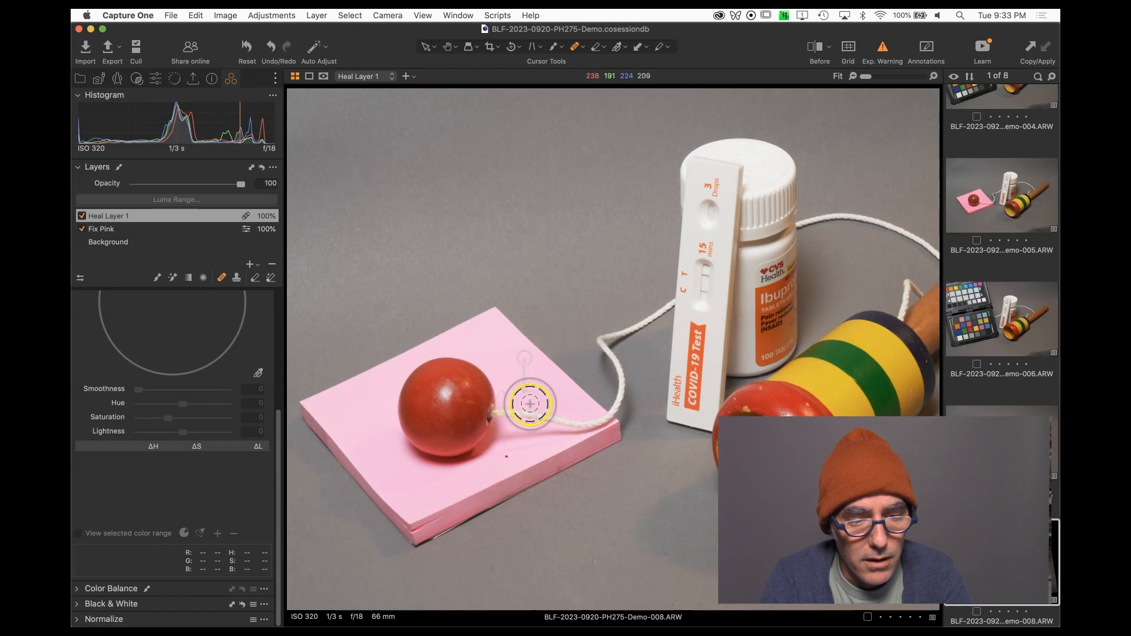
Add further heal strokes over the spot and near the sticky note's front edge.
{"action": "right_click", "coordinate": [508, 452]}
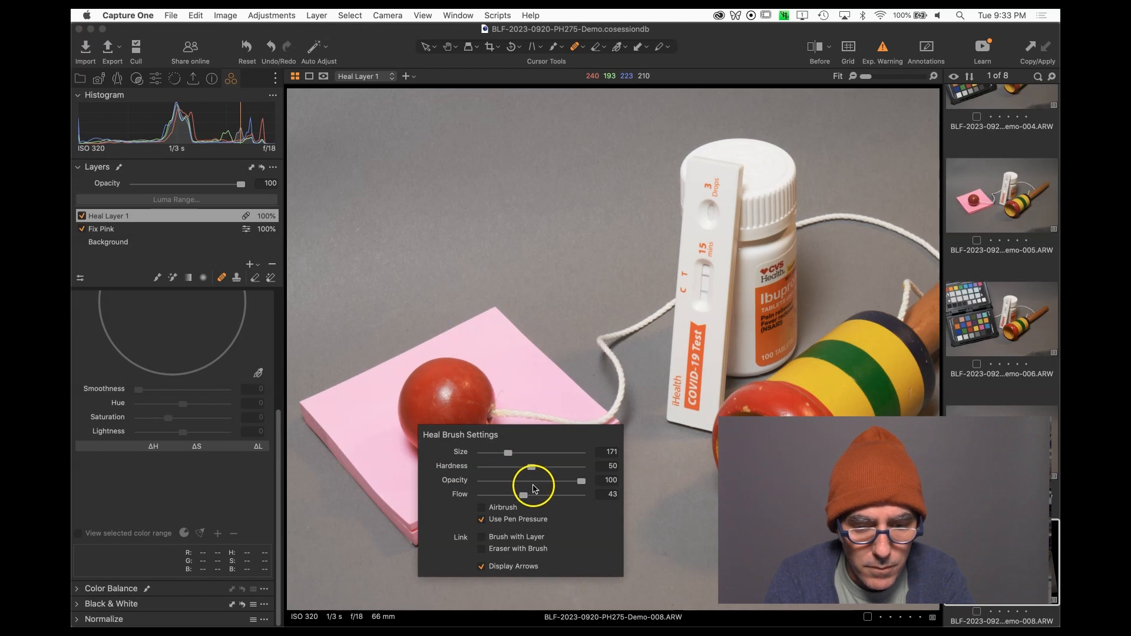
{"action": "left_click_drag", "start_coordinate": [538, 392], "coordinate": [518, 389]}
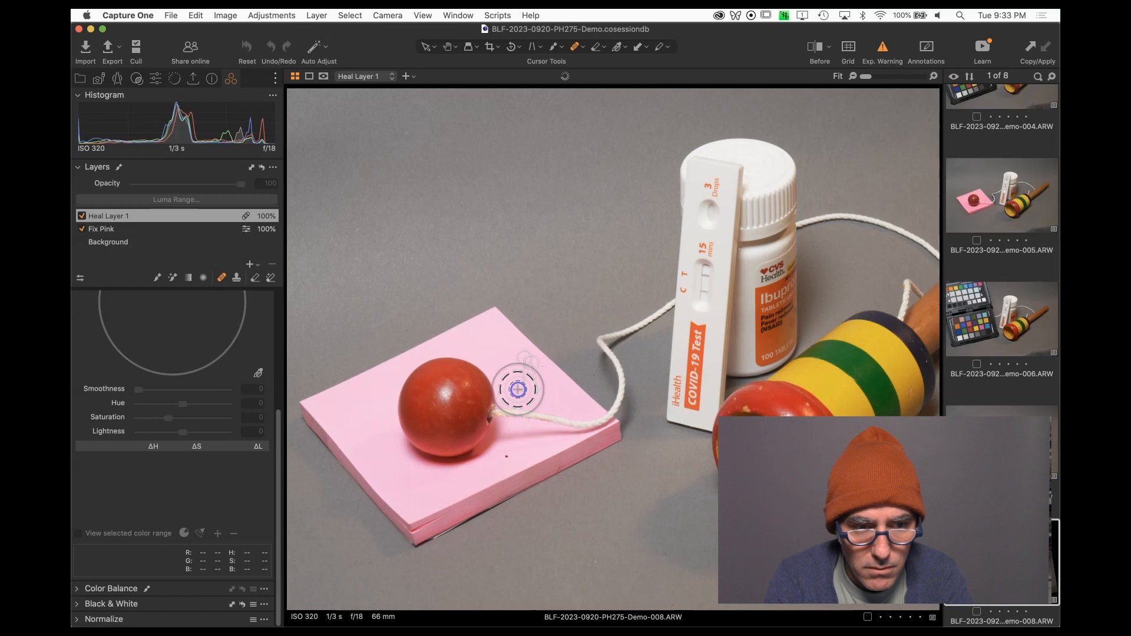
{"action": "left_click_drag", "start_coordinate": [511, 456], "coordinate": [505, 455]}
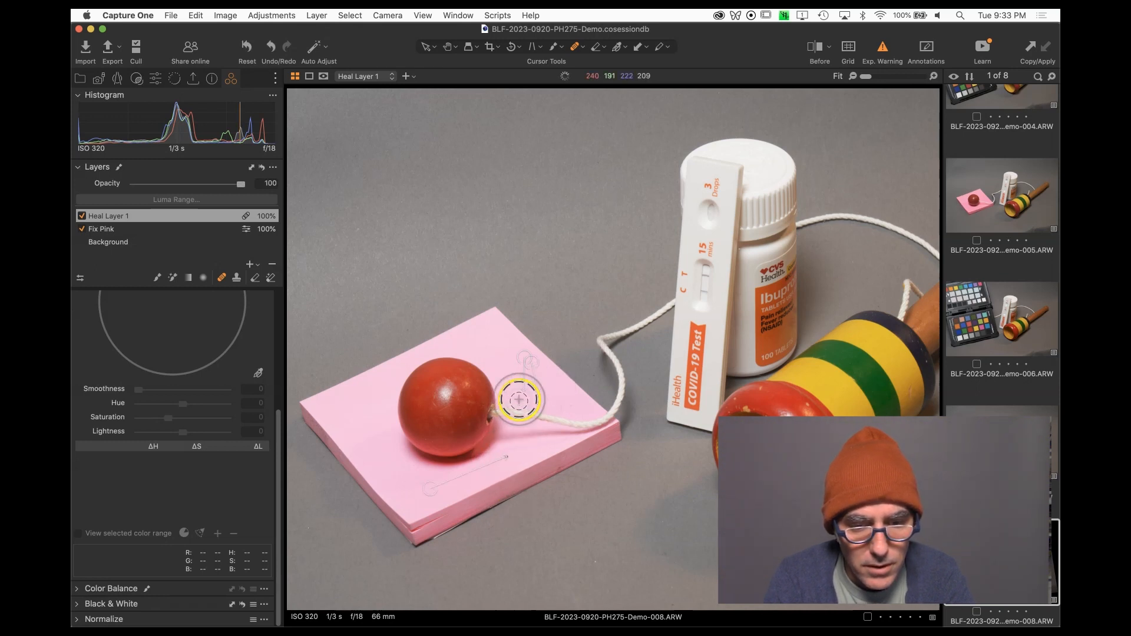
{"action": "left_click_drag", "start_coordinate": [524, 396], "coordinate": [513, 385]}
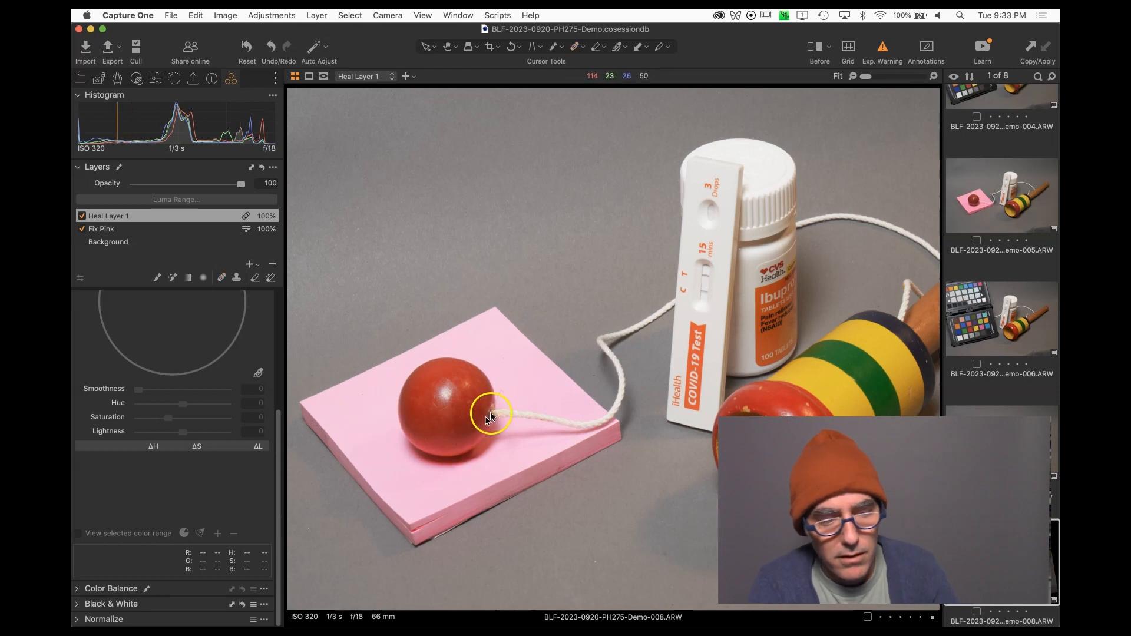
Select the heal layer and delete the misplaced heal spots.
{"action": "left_click", "coordinate": [157, 215]}
{"action": "left_click", "coordinate": [222, 278]}
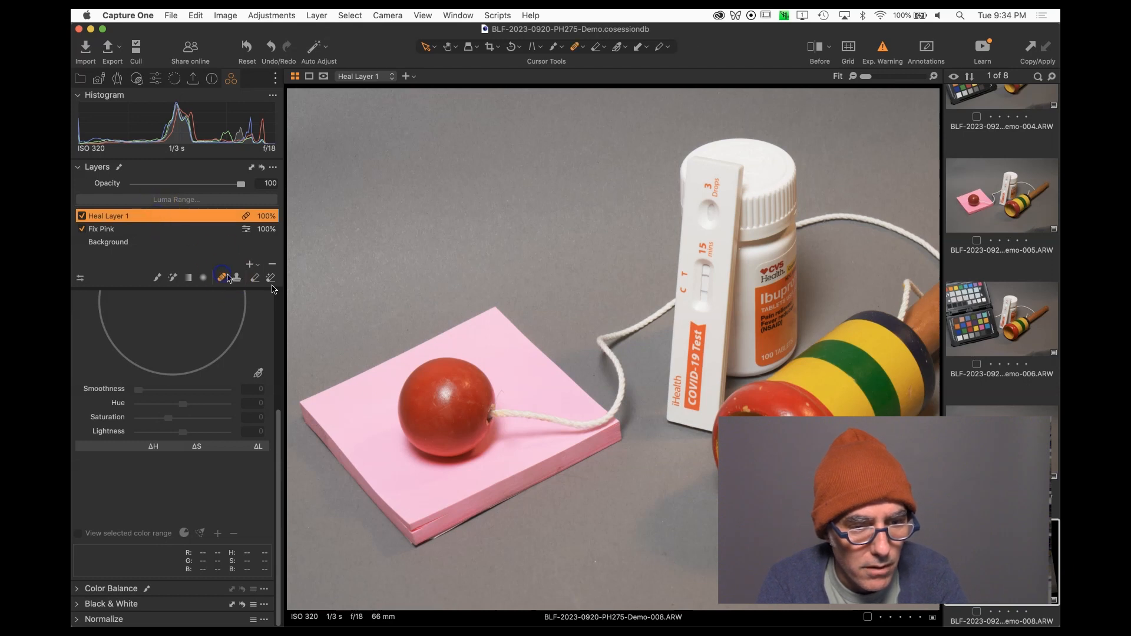
{"action": "left_click_drag", "start_coordinate": [522, 385], "coordinate": [518, 356]}
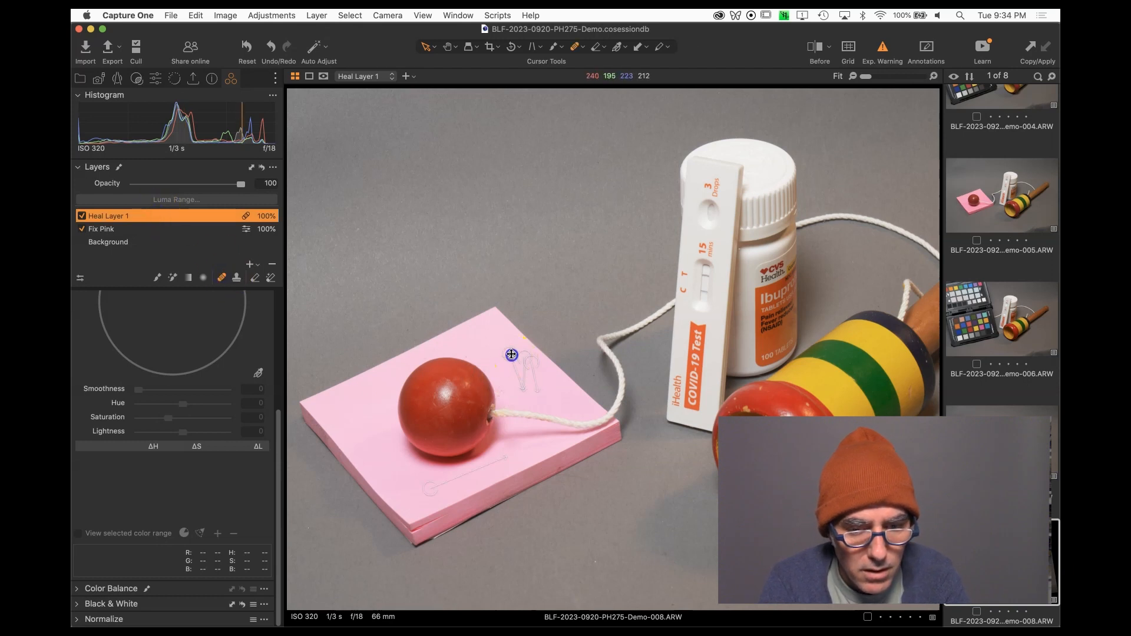
{"action": "key", "text": "Delete"}
{"action": "left_click", "coordinate": [525, 359]}
{"action": "key", "text": "Delete"}
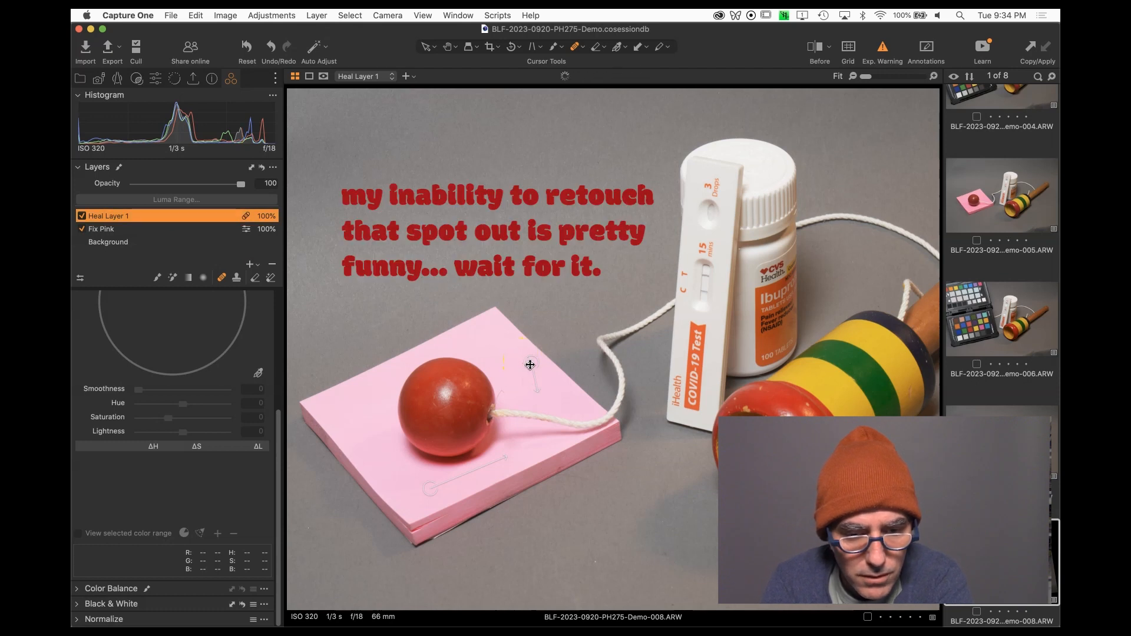
Heal the spot beside the string again and resize the Heal brush.
{"action": "left_click_drag", "start_coordinate": [525, 389], "coordinate": [522, 392]}
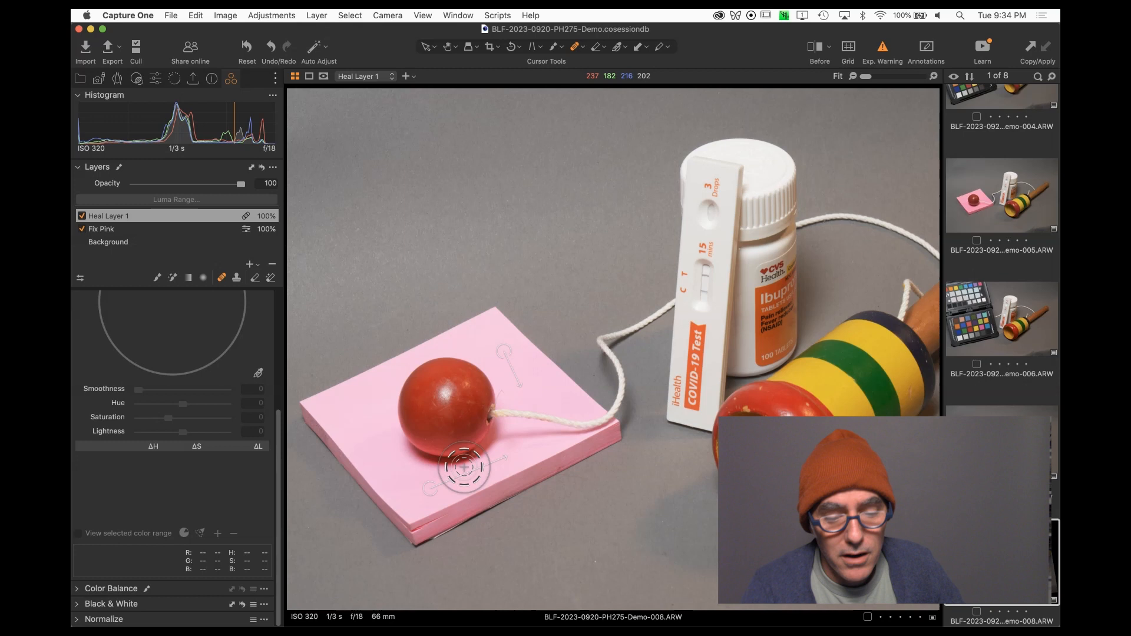
{"action": "key", "text": "["}
{"action": "key", "text": "["}
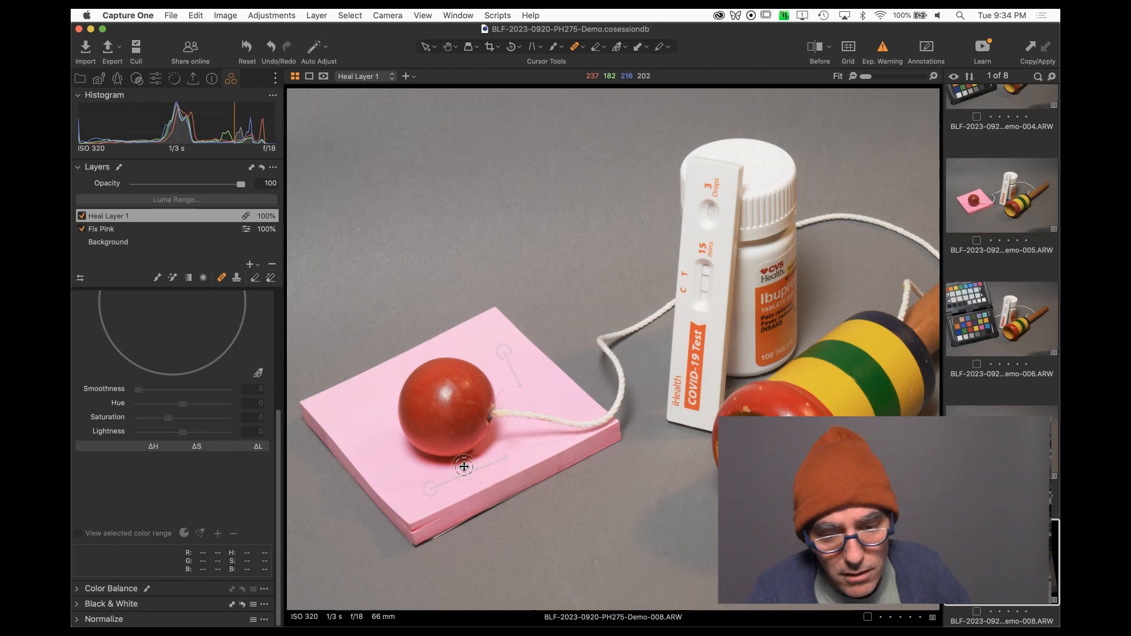
{"action": "key", "text": "]"}
{"action": "key", "text": "]"}
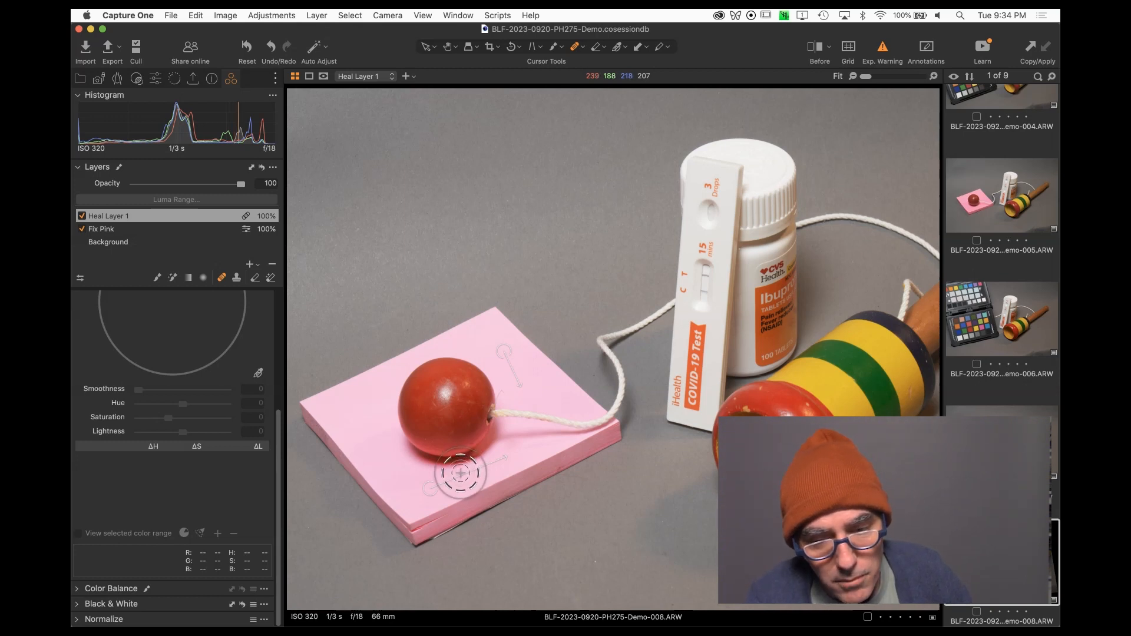
Go to the next capture and clone its variant.
{"action": "key", "text": "Right"}
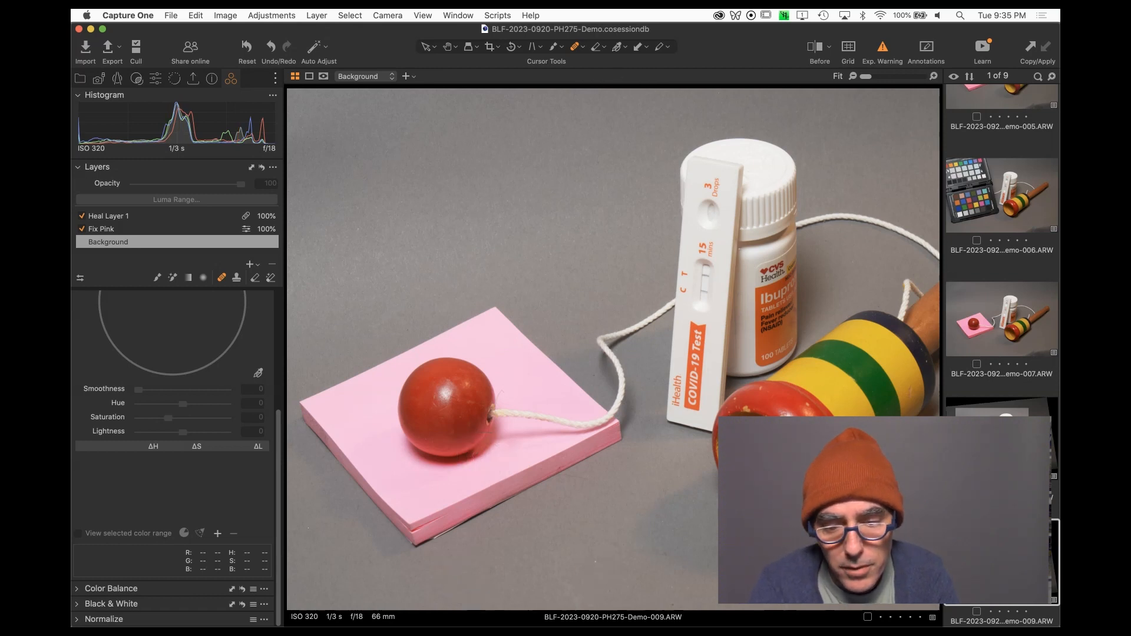
{"action": "right_click", "coordinate": [984, 545]}
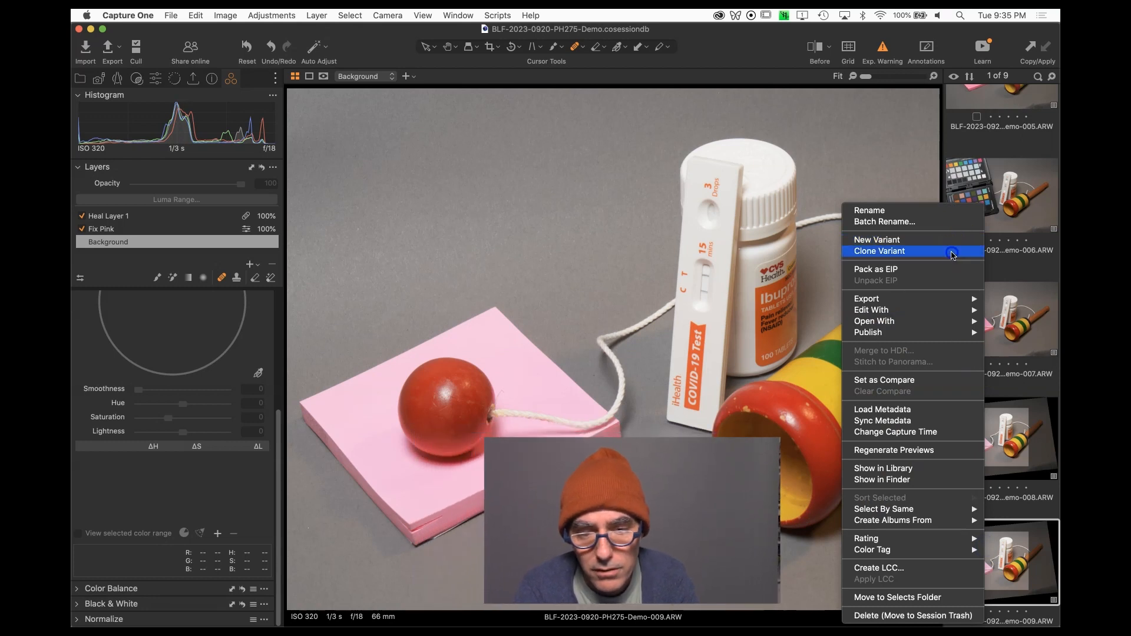
{"action": "left_click", "coordinate": [950, 251]}
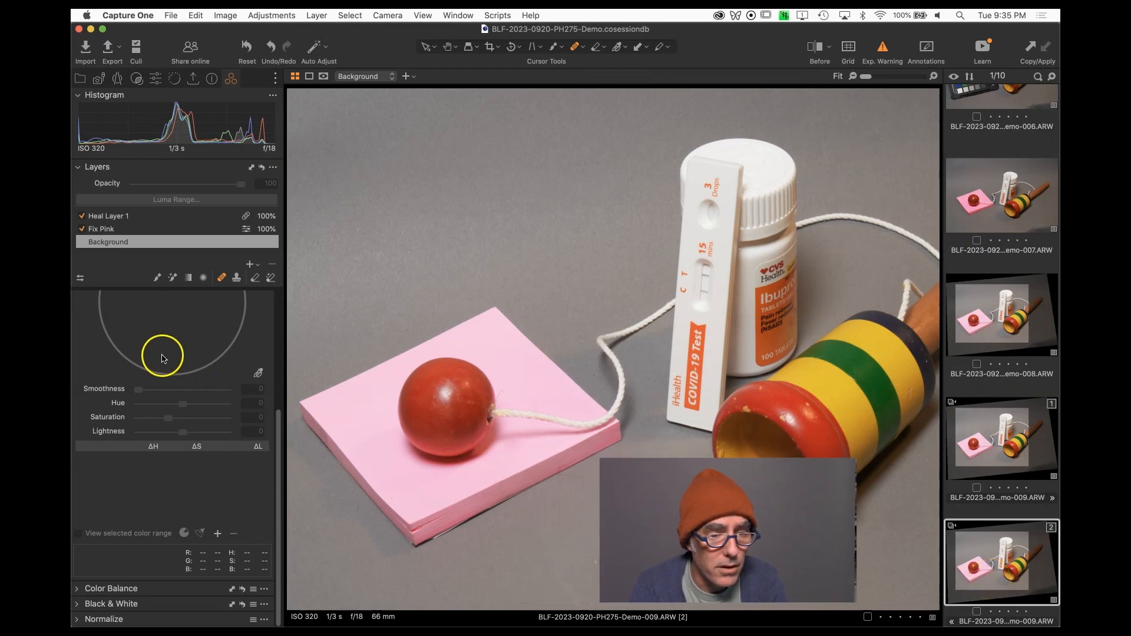
Add a new adjustment layer to the variant and name it crazy color.
{"action": "left_click", "coordinate": [250, 266]}
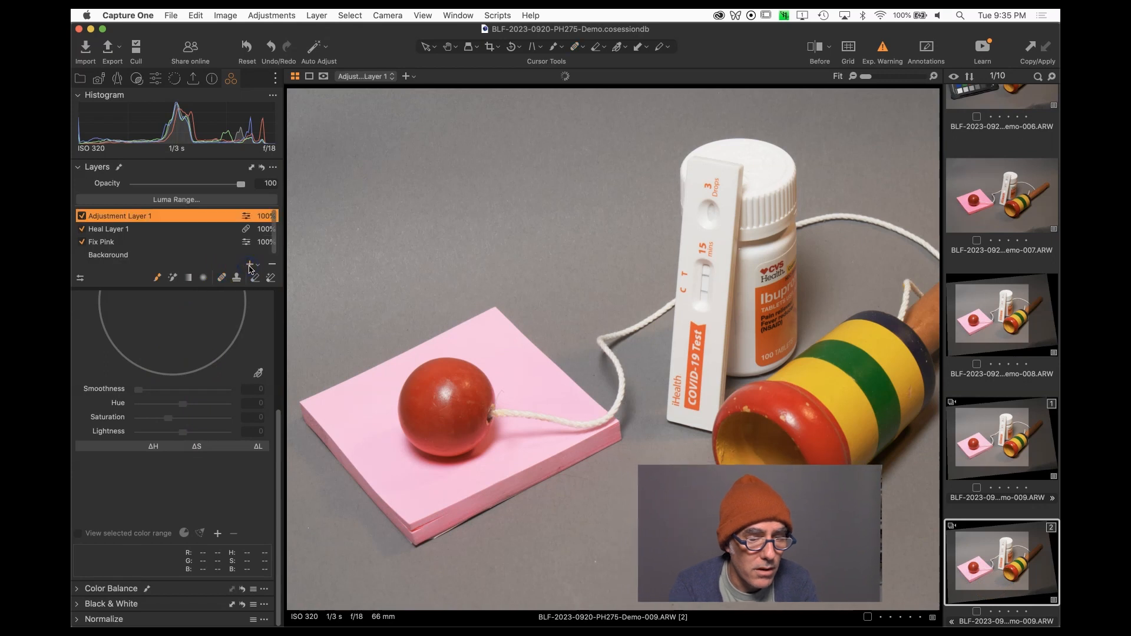
{"action": "double_click", "coordinate": [145, 220]}
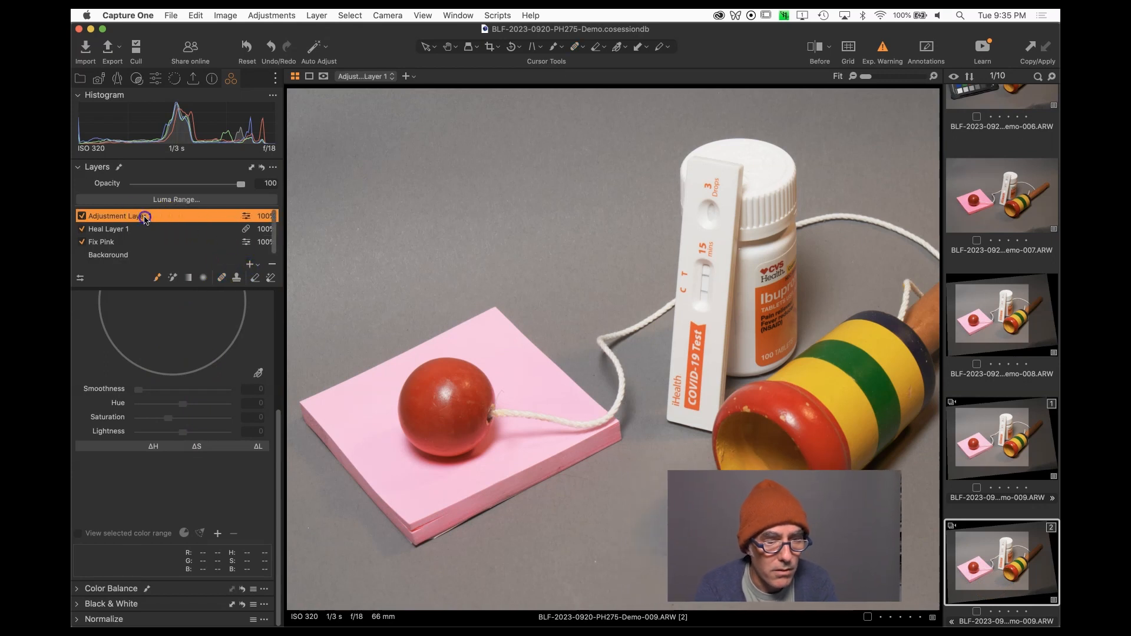
{"action": "type", "text": "crazy color"}
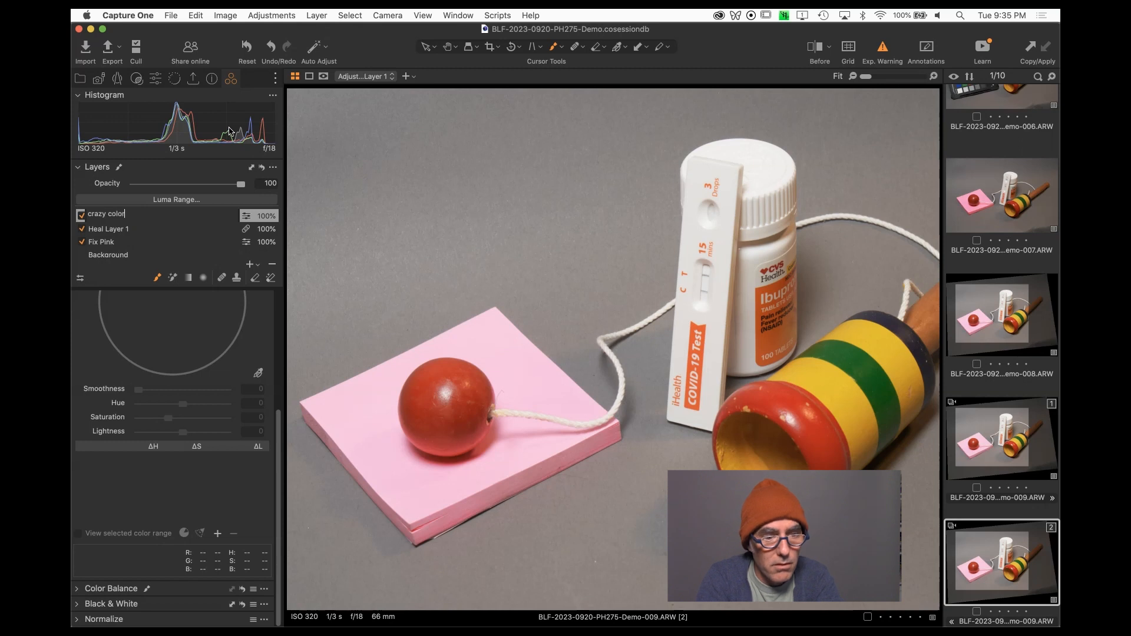
{"action": "key", "text": "Return"}
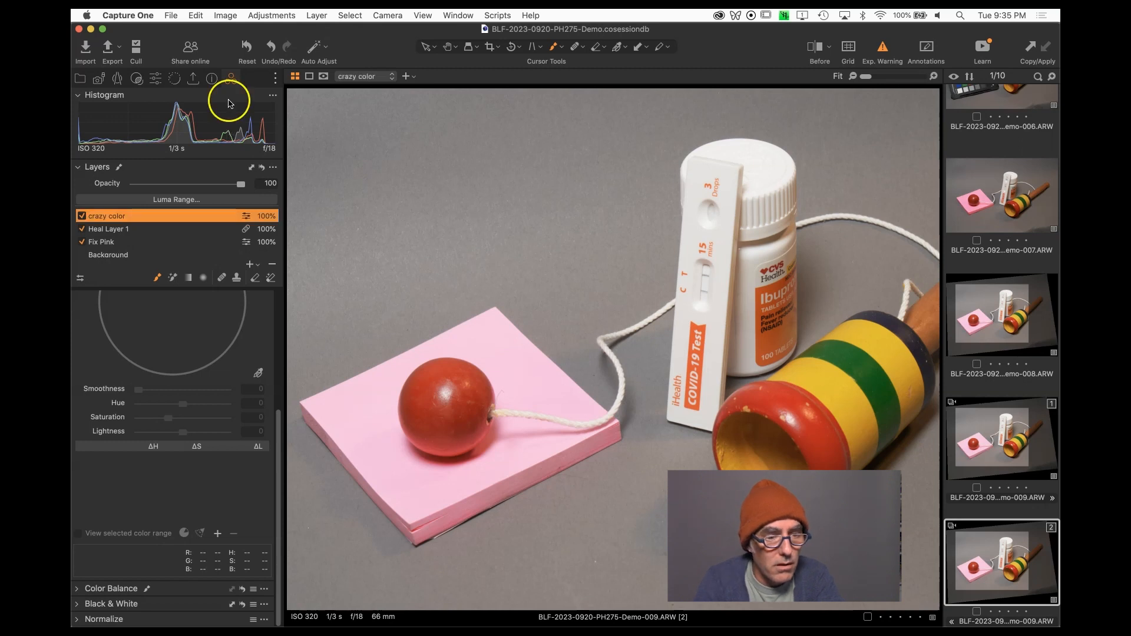
Rename the adjustment layer to wonky color.
{"action": "left_click", "coordinate": [98, 218]}
{"action": "double_click", "coordinate": [98, 218]}
{"action": "left_click", "coordinate": [110, 216]}
{"action": "left_click_drag", "start_coordinate": [109, 214], "coordinate": [74, 215]}
{"action": "type", "text": "wonk"}
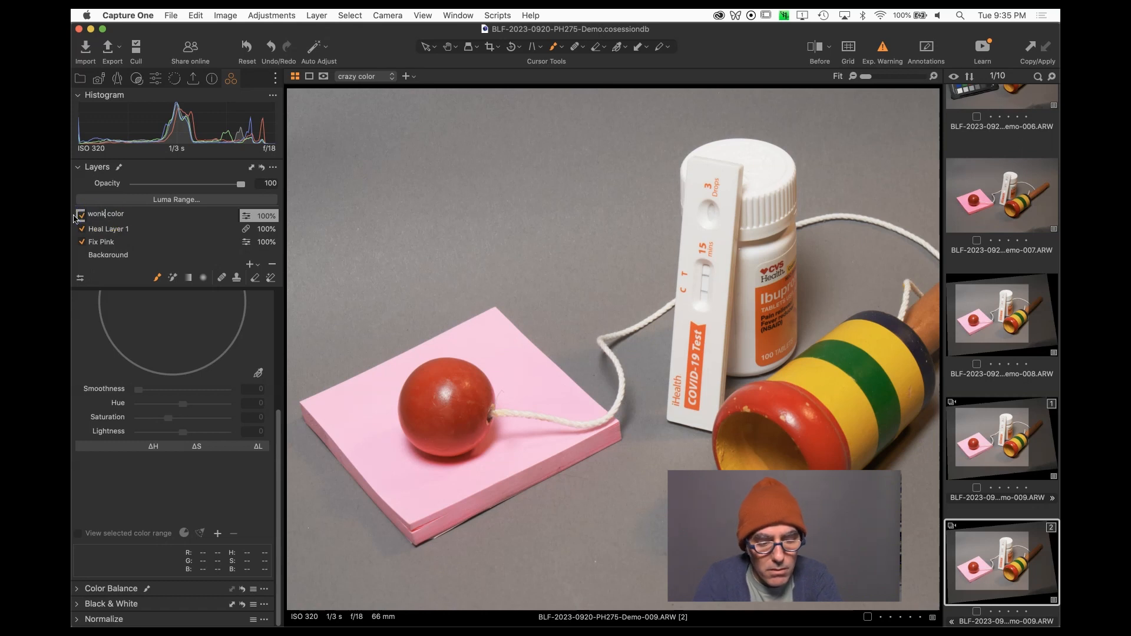
{"action": "type", "text": "y"}
{"action": "left_click", "coordinate": [160, 230]}
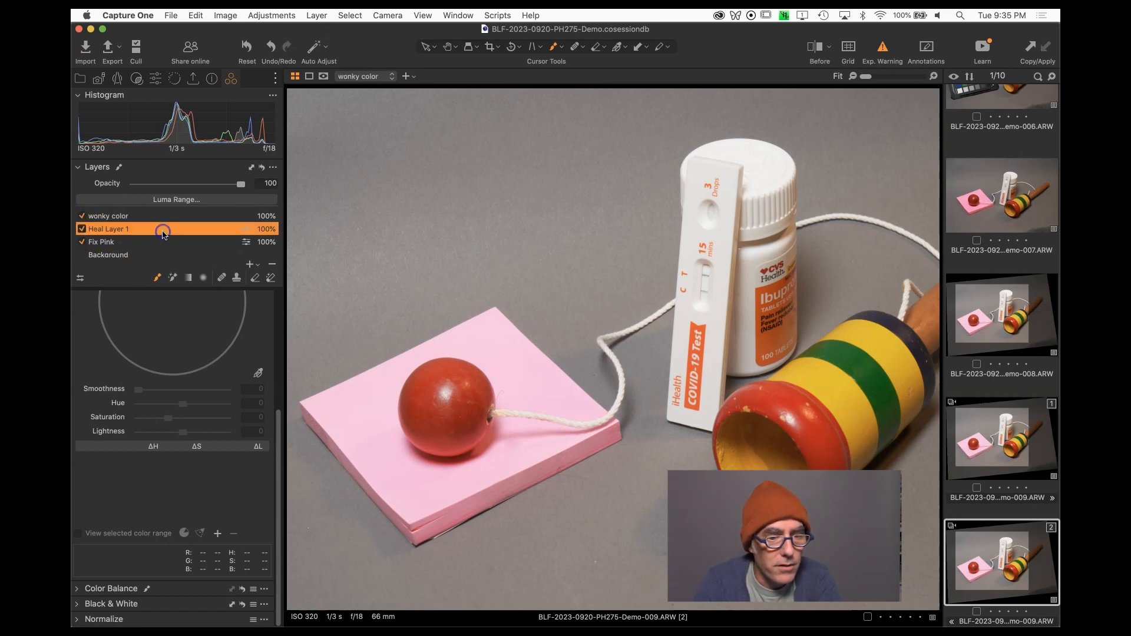
Fill the mask of the wonky color adjustment layer so it covers the whole image.
{"action": "left_click", "coordinate": [149, 218]}
{"action": "right_click", "coordinate": [149, 219]}
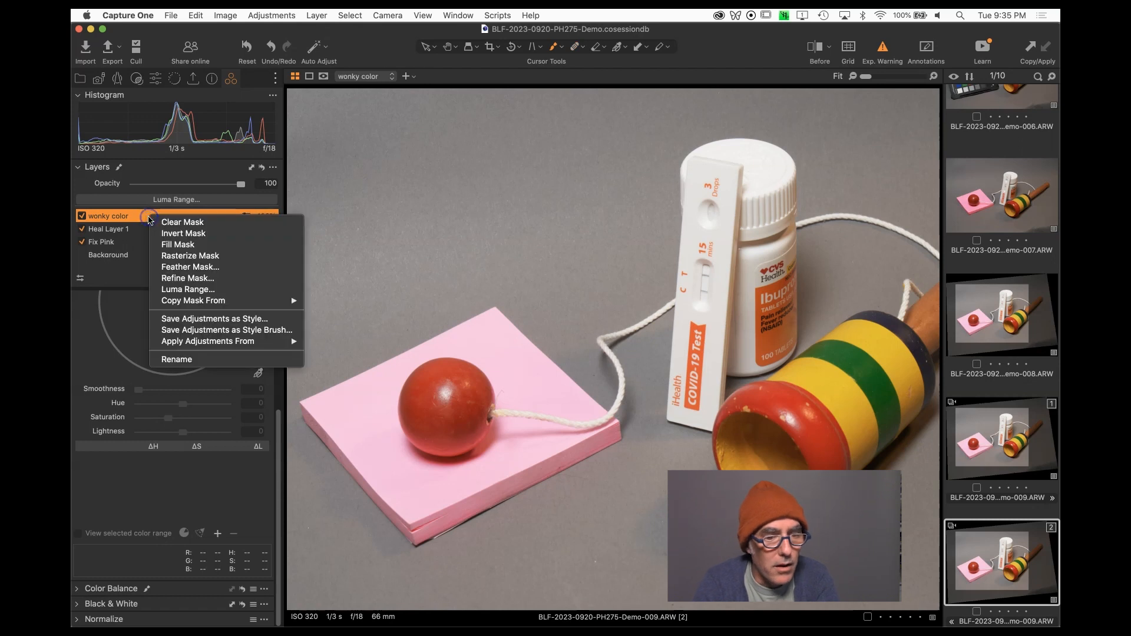
{"action": "left_click", "coordinate": [175, 244]}
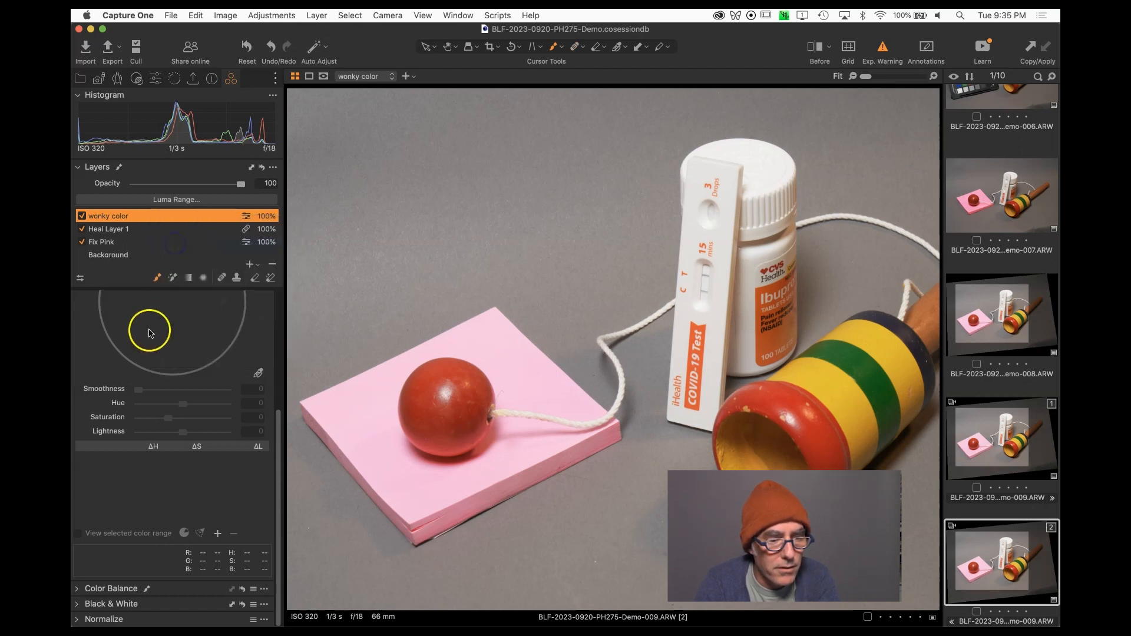
Pick the orange-red color from the COVID test in the Advanced Color Editor and shift its hue by 30.
{"action": "left_click", "coordinate": [259, 375]}
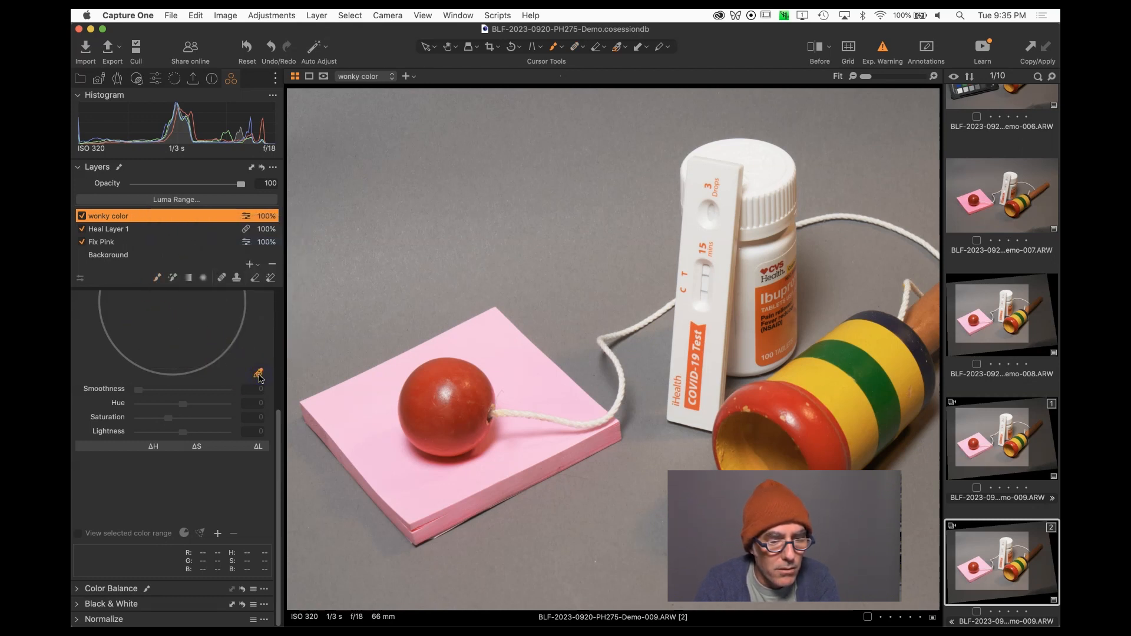
{"action": "scroll", "coordinate": [209, 404], "scroll_direction": "up", "scroll_amount": 4}
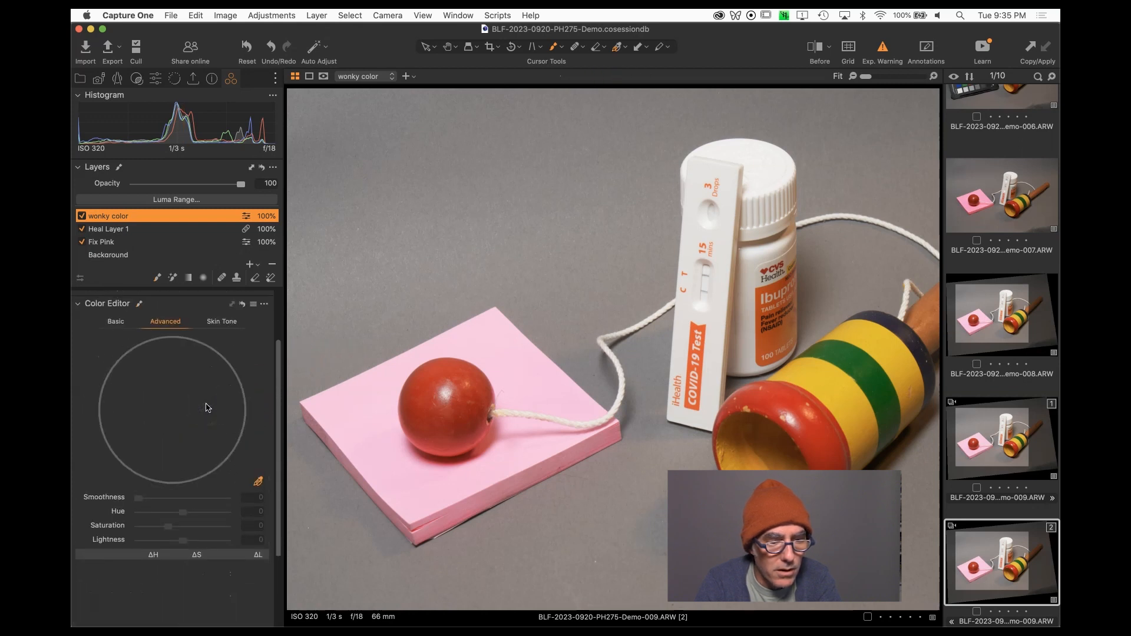
{"action": "left_click", "coordinate": [695, 327]}
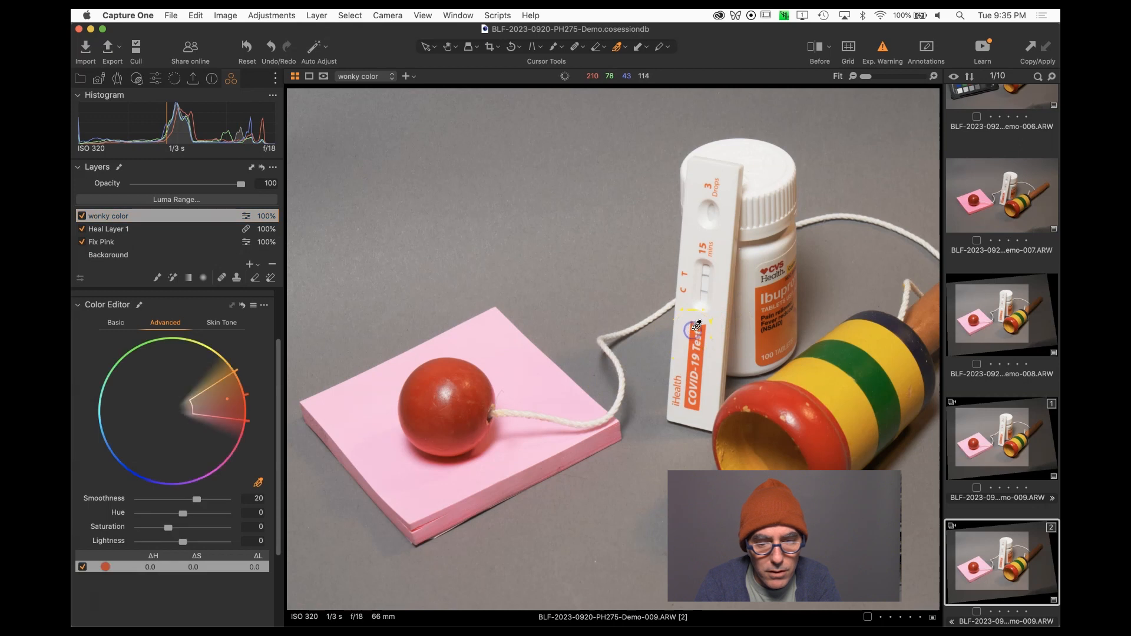
{"action": "left_click_drag", "start_coordinate": [234, 514], "coordinate": [290, 515]}
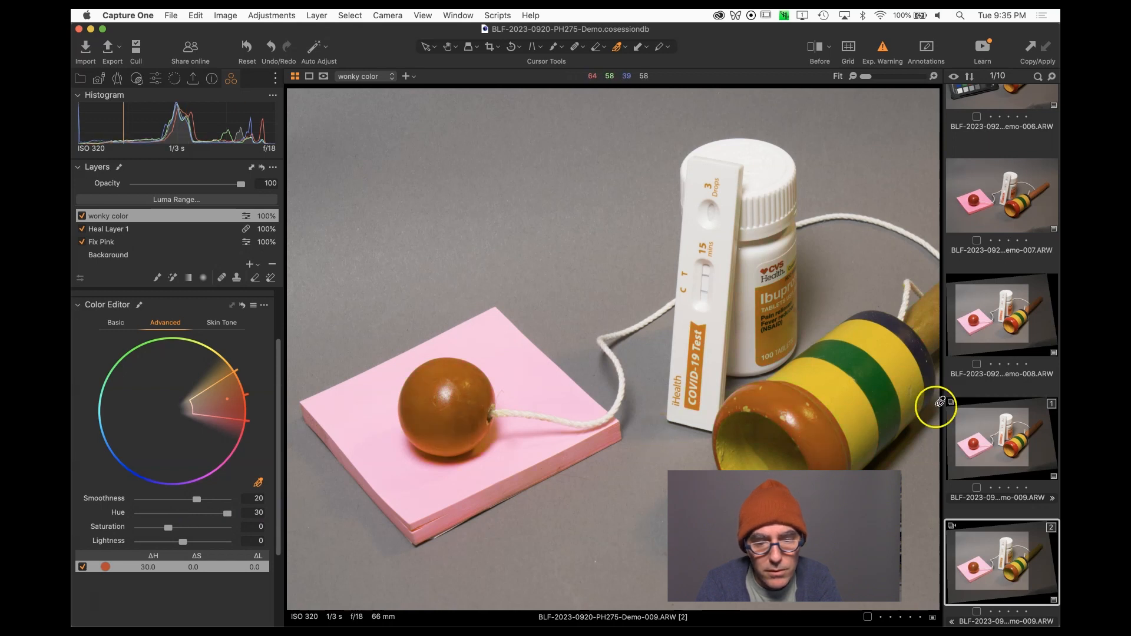
Compare the original first variant with the recolored second variant.
{"action": "left_click", "coordinate": [998, 435]}
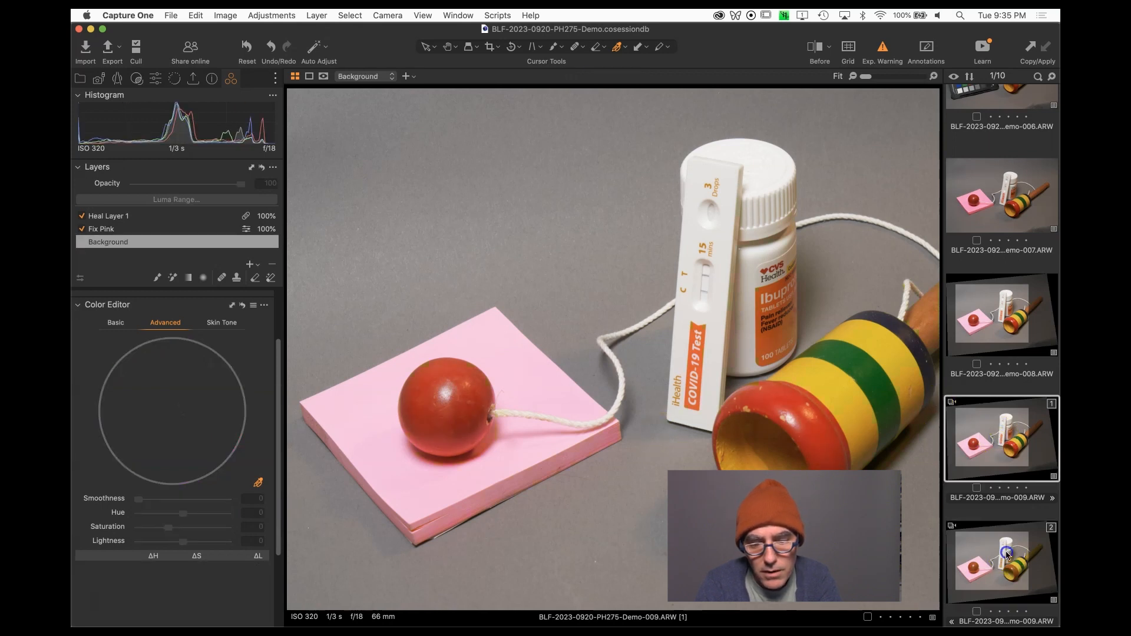
{"action": "left_click", "coordinate": [1007, 553]}
{"action": "left_click", "coordinate": [1021, 438]}
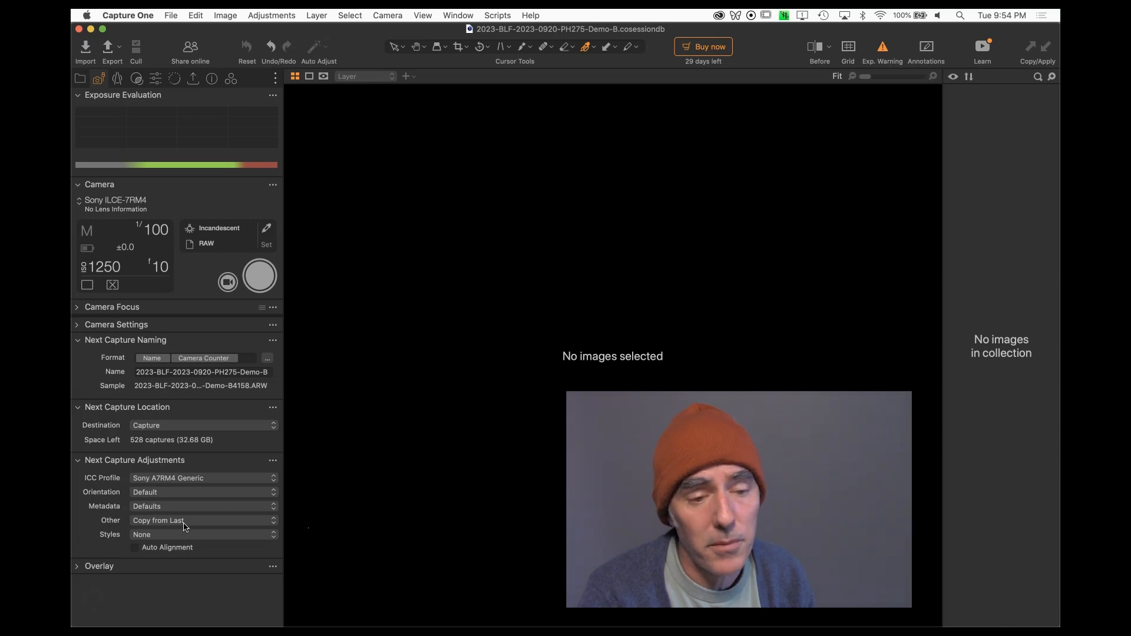
Set the next capture naming format to the name, a hyphen, and a 3 Digit Counter.
{"action": "type", "text": "-"}
{"action": "left_click", "coordinate": [248, 359]}
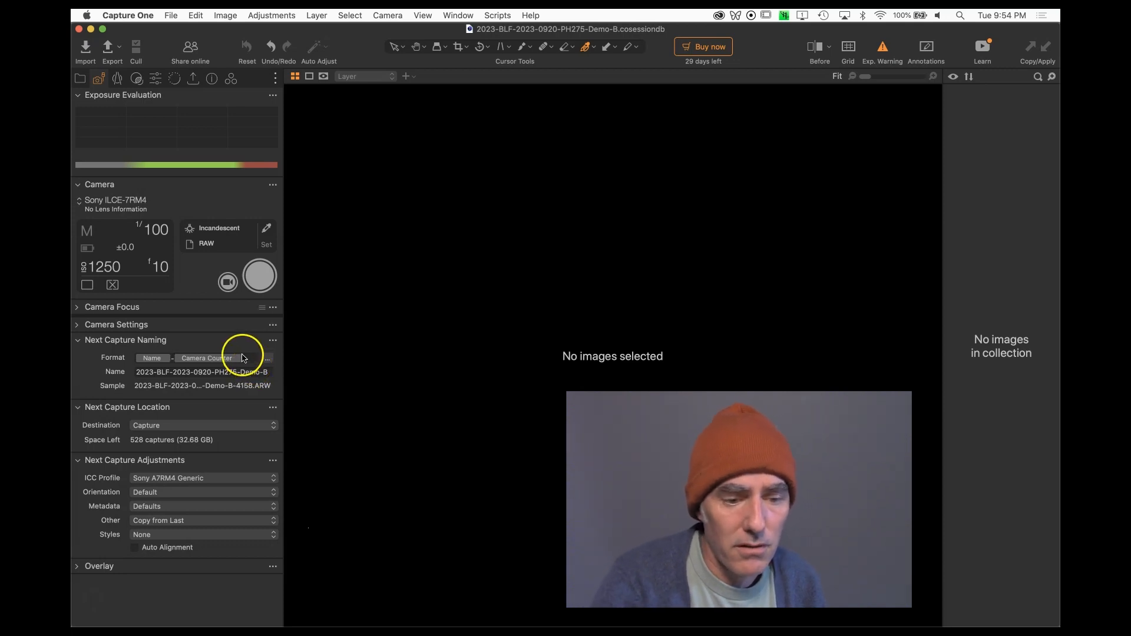
{"action": "key", "text": "BackSpace"}
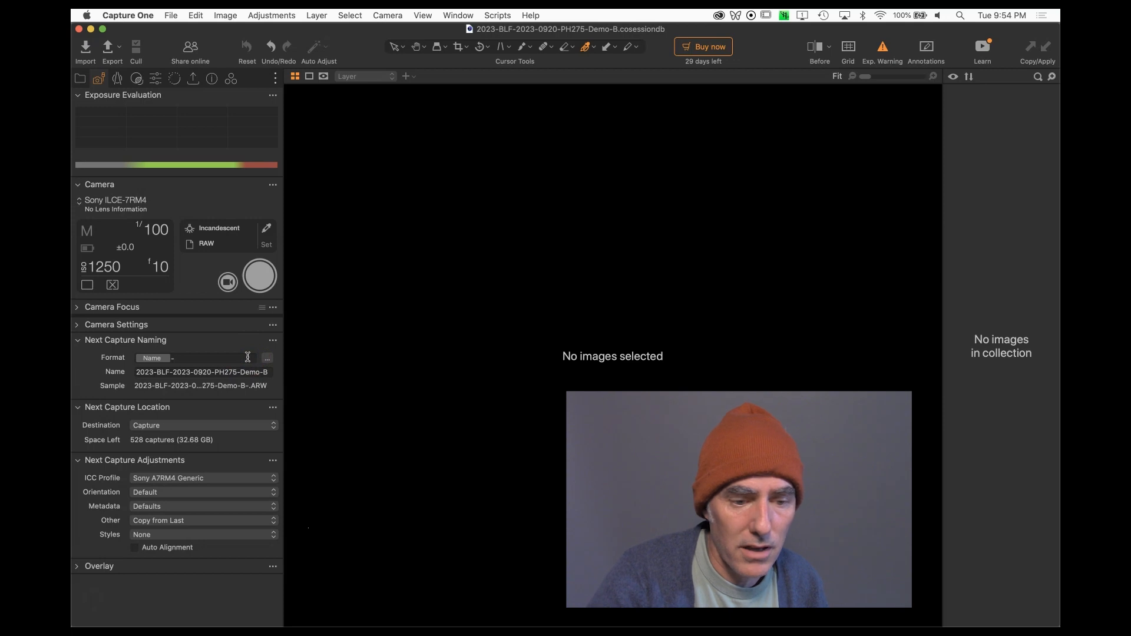
{"action": "type", "text": "cou"}
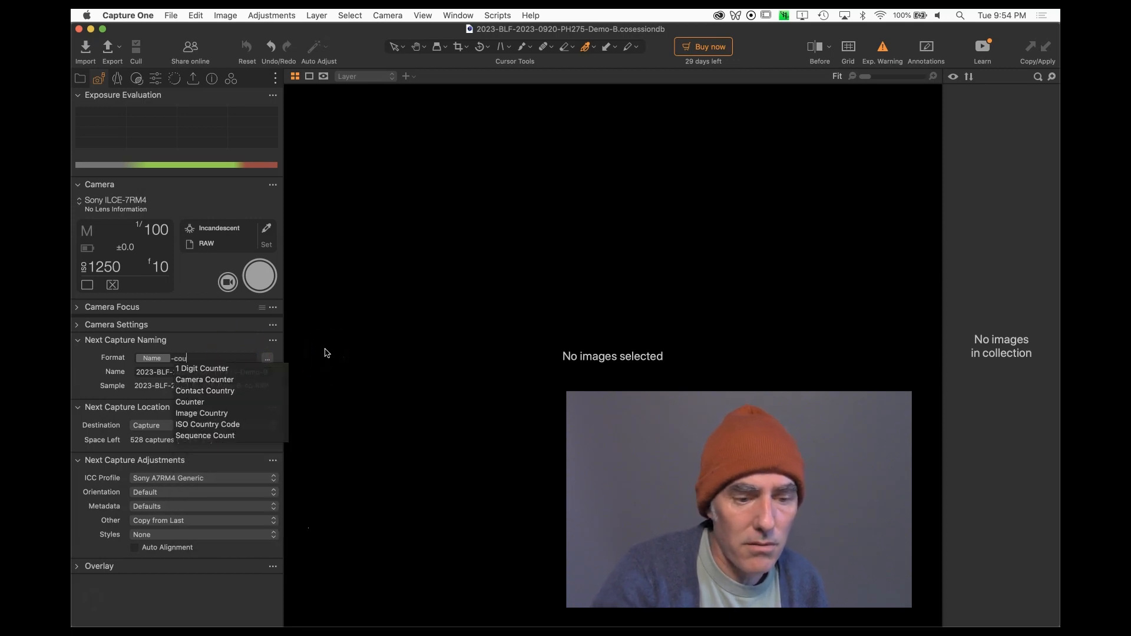
{"action": "left_click", "coordinate": [227, 368]}
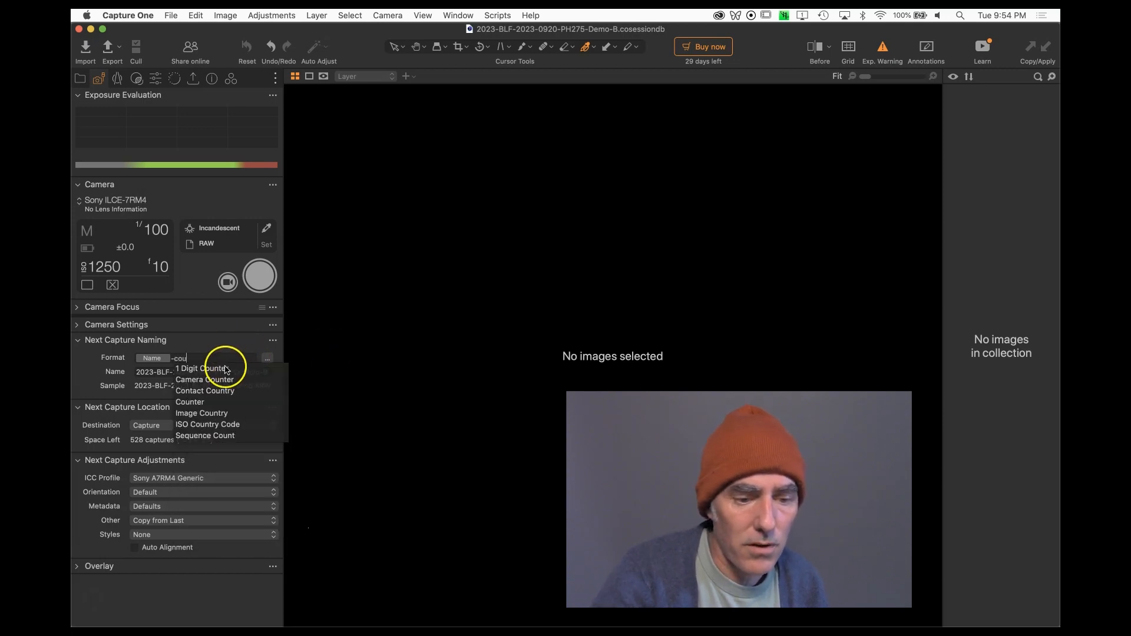
{"action": "left_click", "coordinate": [232, 360]}
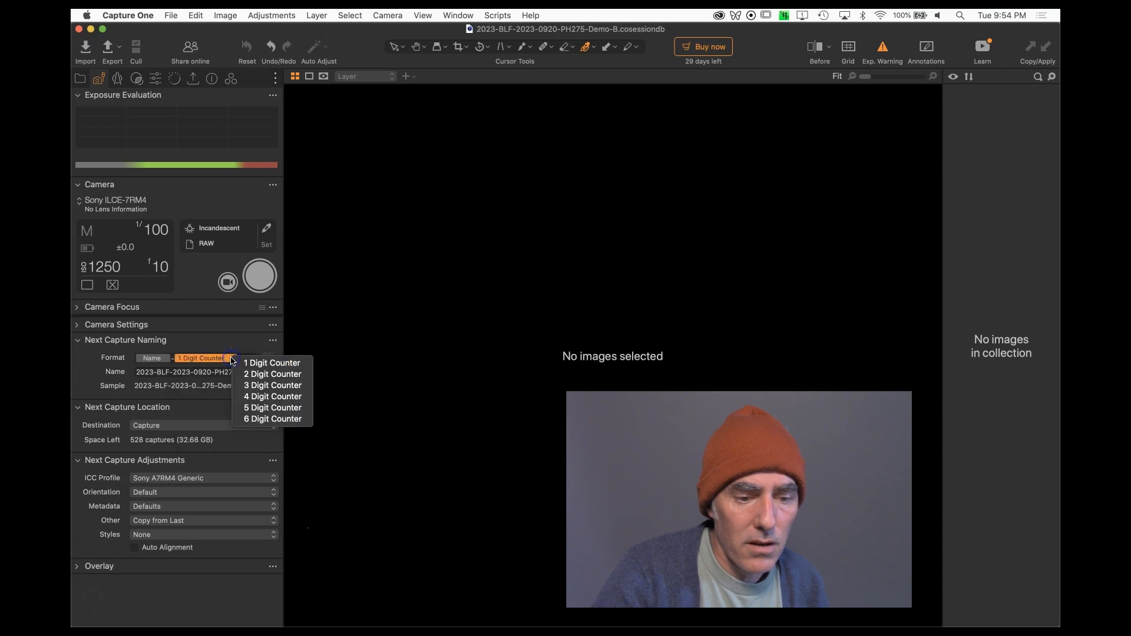
{"action": "left_click", "coordinate": [248, 386]}
{"action": "left_click", "coordinate": [271, 342]}
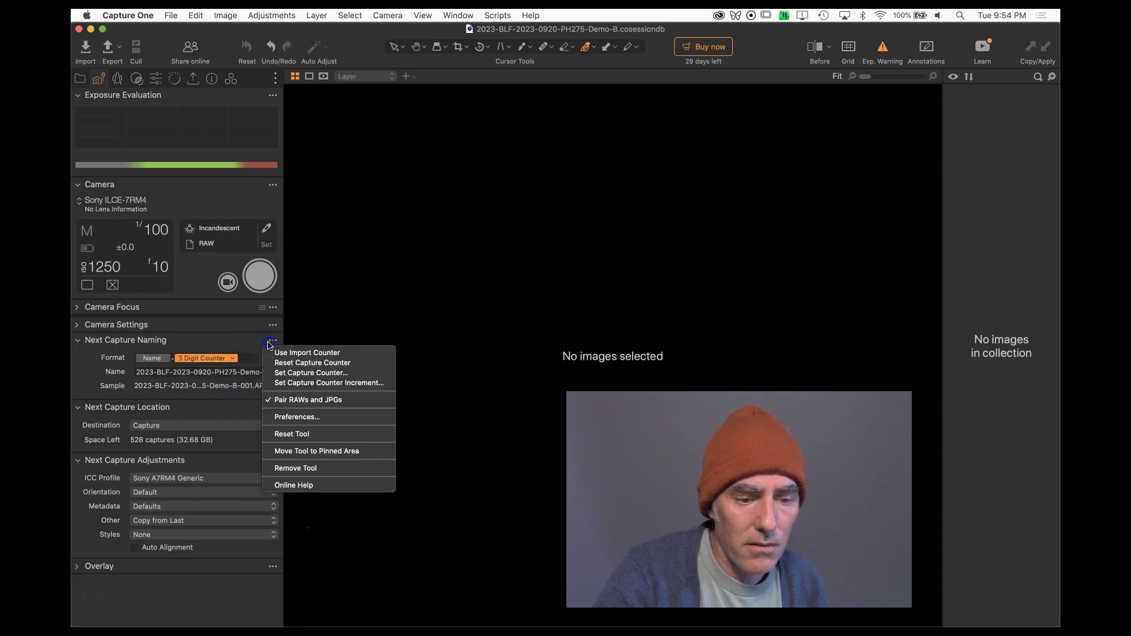
{"action": "left_click", "coordinate": [261, 342]}
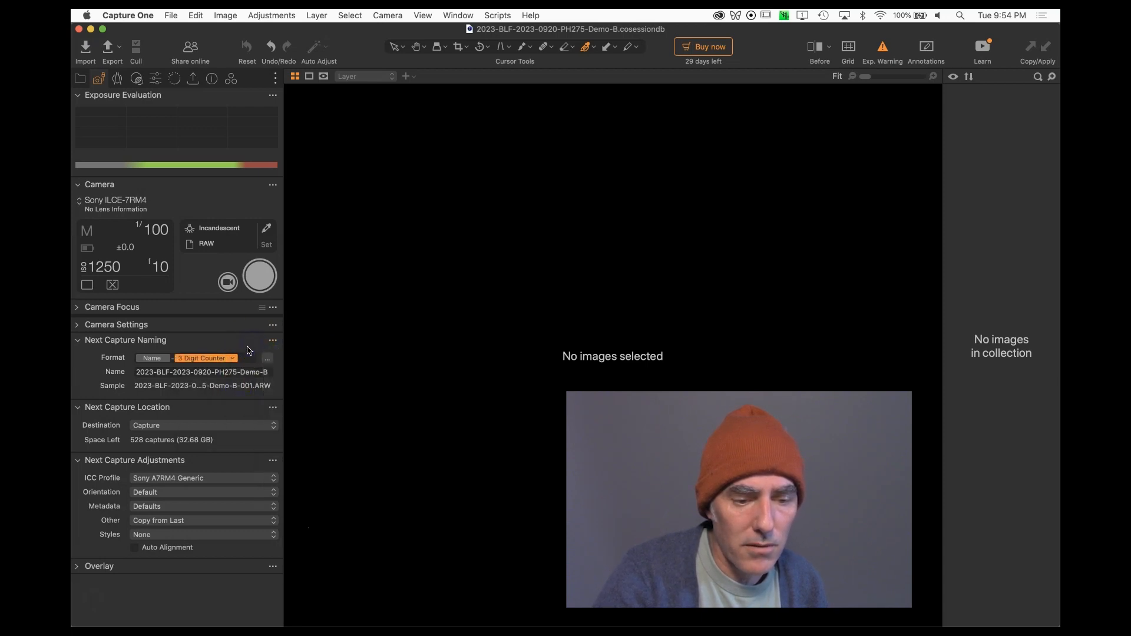
{"action": "left_click", "coordinate": [247, 361]}
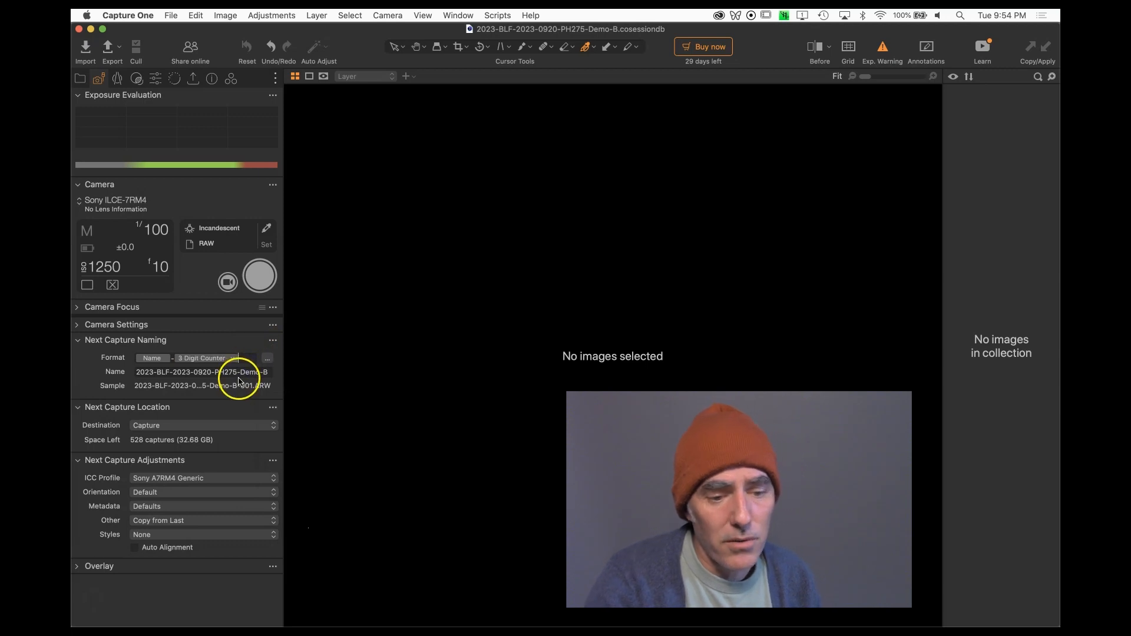
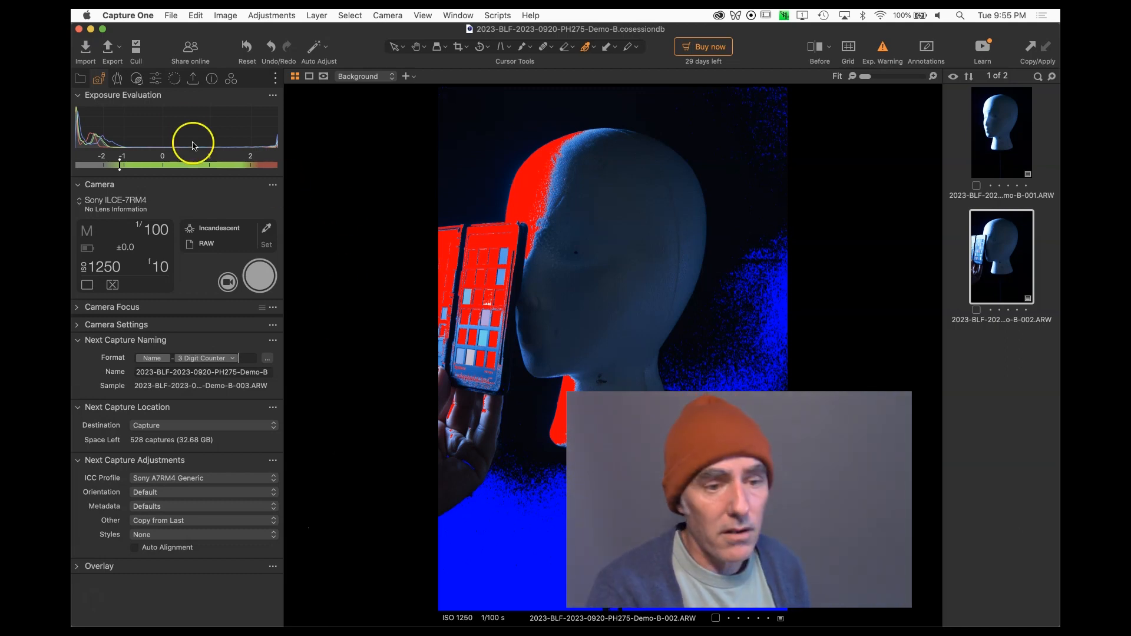
Append the letter w after the counter in the next capture naming format.
{"action": "left_click", "coordinate": [245, 49]}
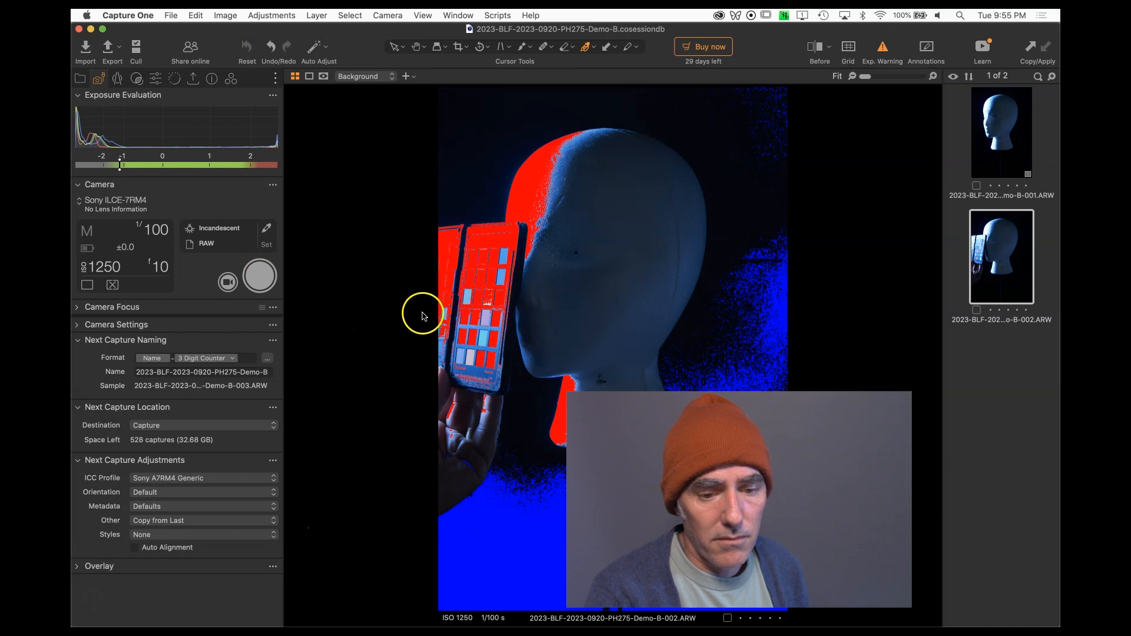
{"action": "type", "text": "w"}
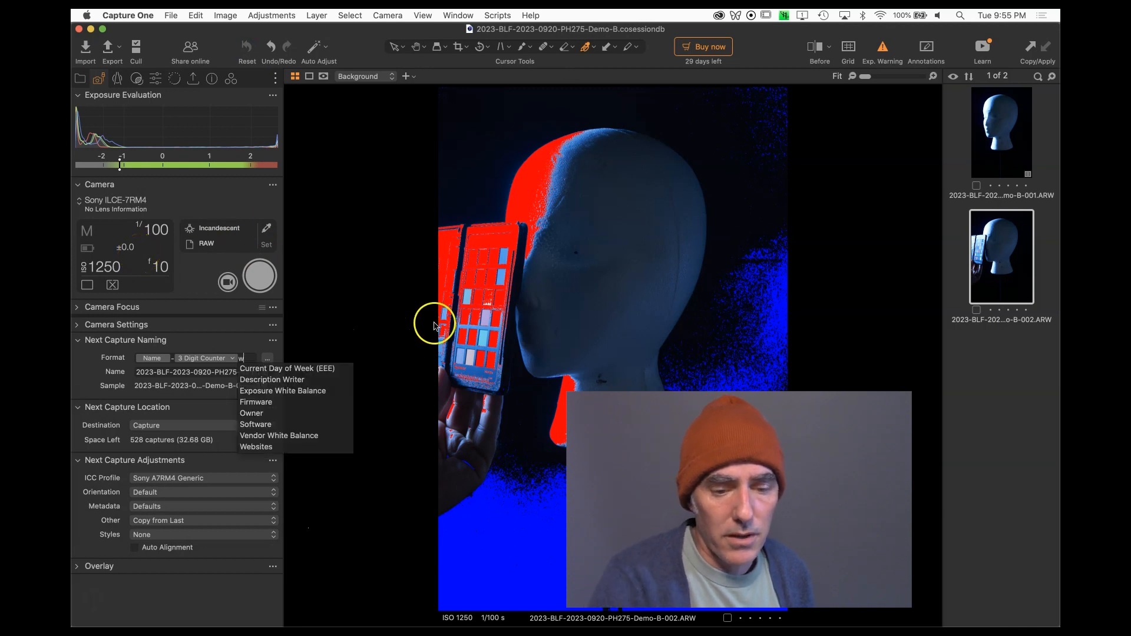
{"action": "left_click", "coordinate": [503, 274]}
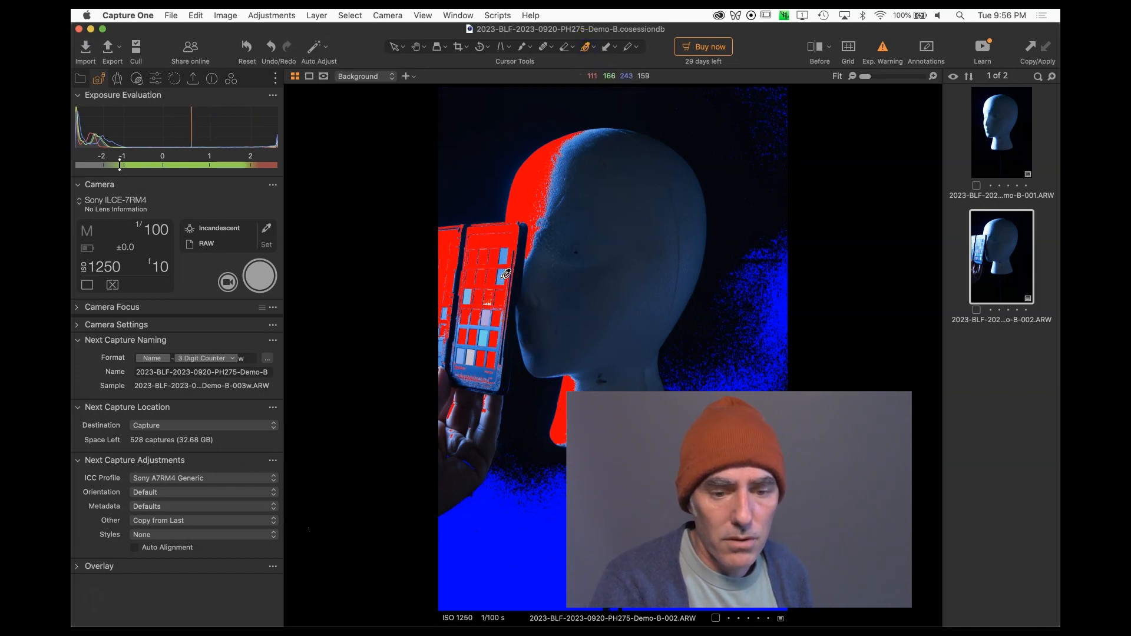
Pick the white balance from the gray patch of the color checker in the current capture.
{"action": "left_click", "coordinate": [500, 295]}
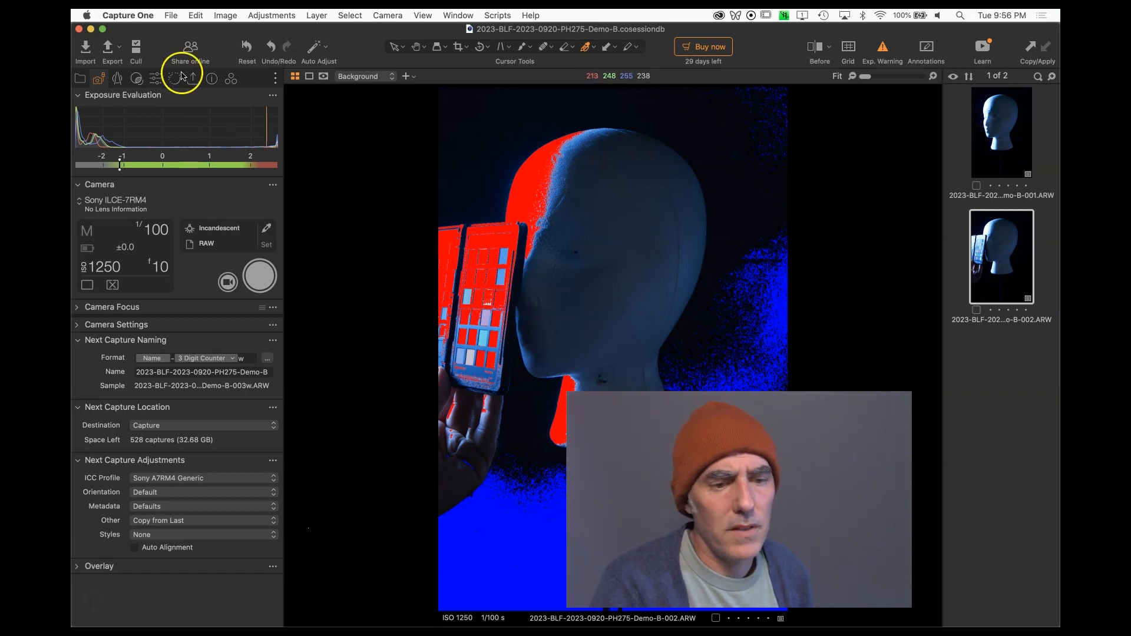
{"action": "left_click", "coordinate": [157, 78]}
{"action": "left_click", "coordinate": [230, 78]}
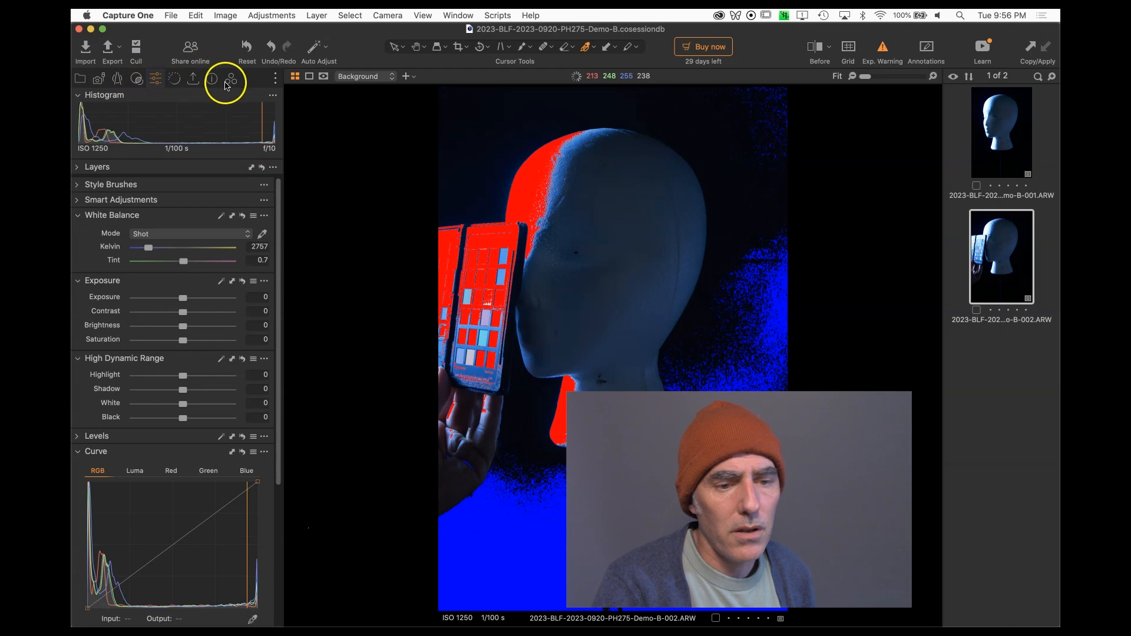
{"action": "left_click", "coordinate": [157, 342]}
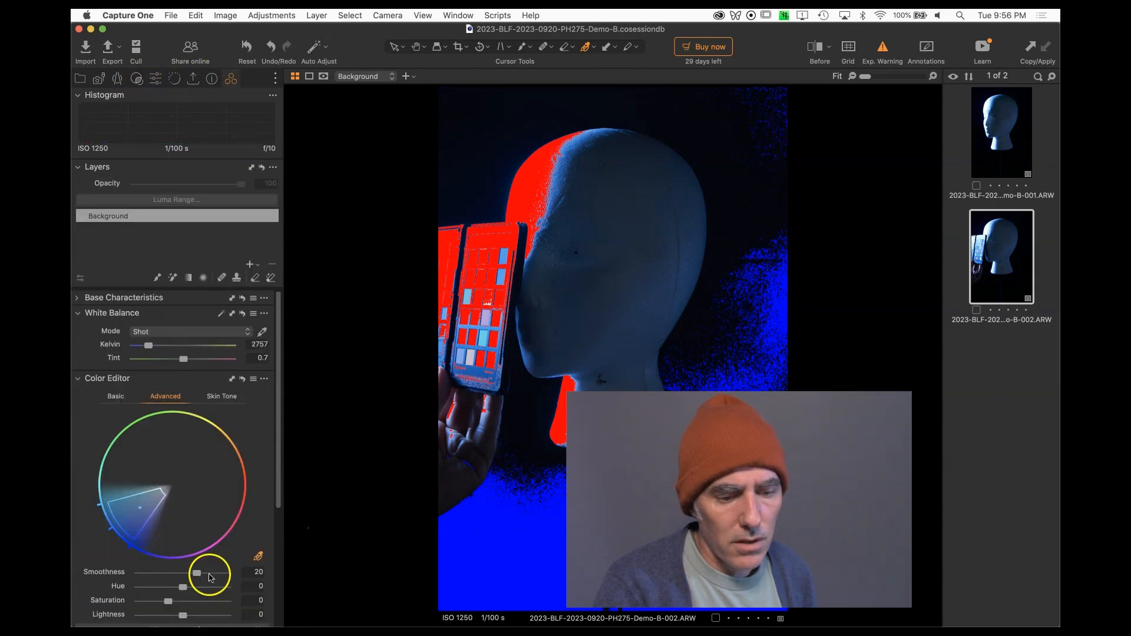
{"action": "left_click", "coordinate": [258, 558]}
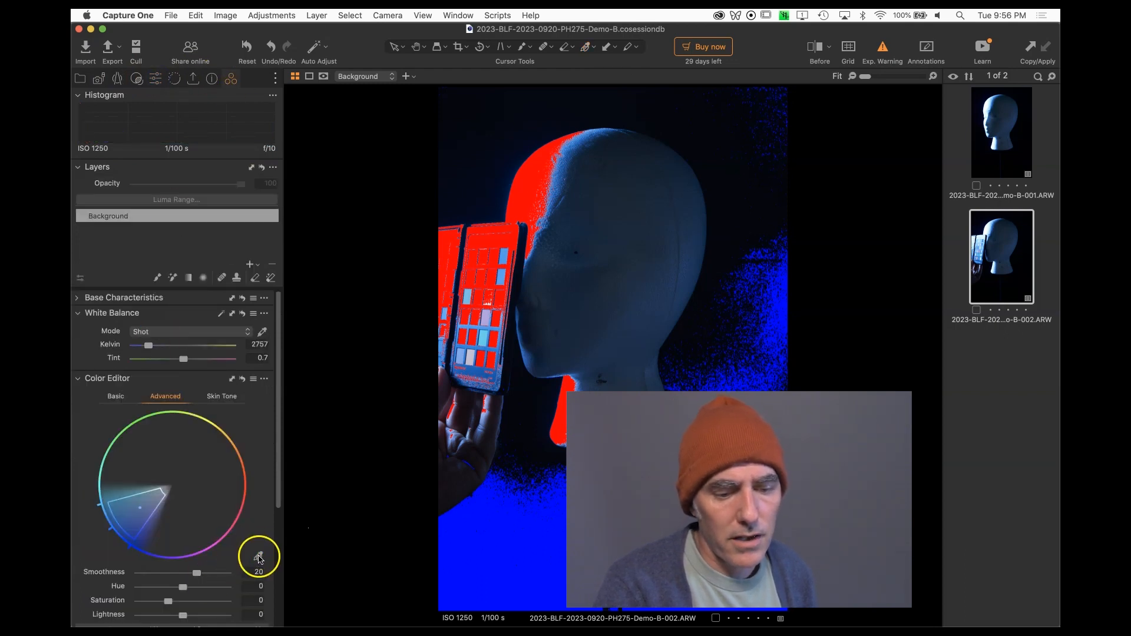
{"action": "left_click", "coordinate": [258, 558]}
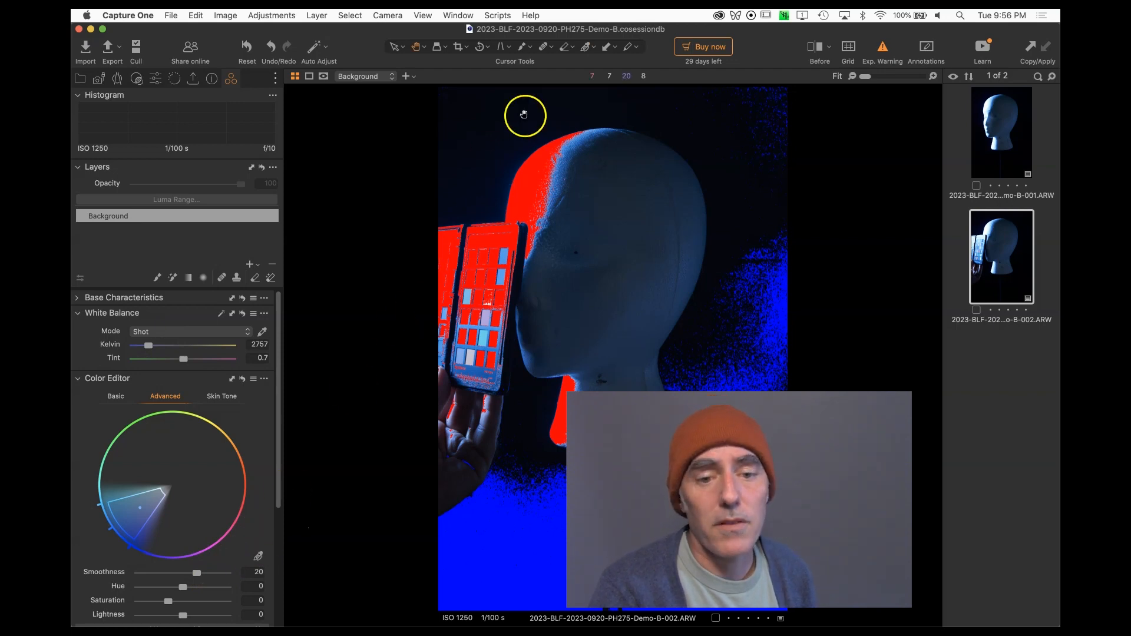
{"action": "left_click", "coordinate": [589, 48]}
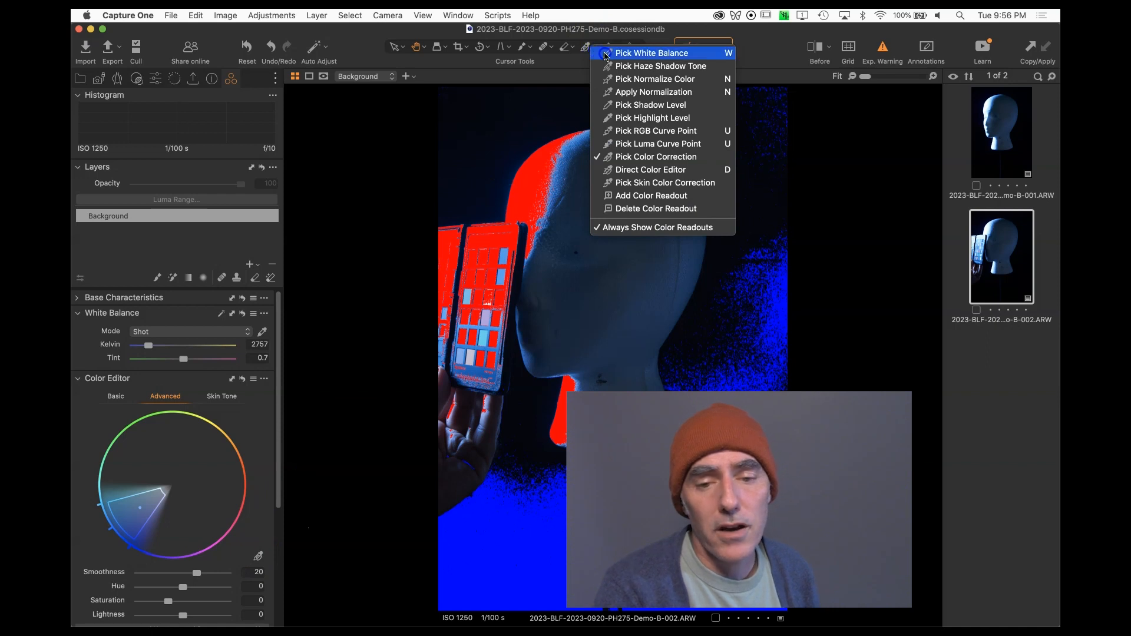
{"action": "left_click", "coordinate": [605, 54]}
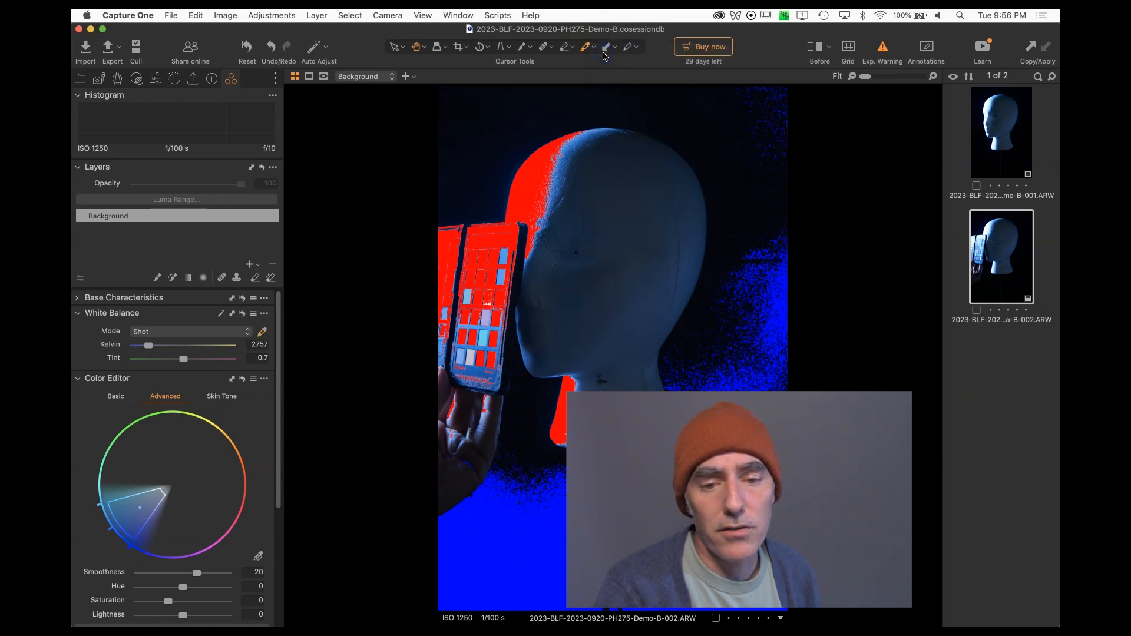
{"action": "left_click", "coordinate": [501, 274]}
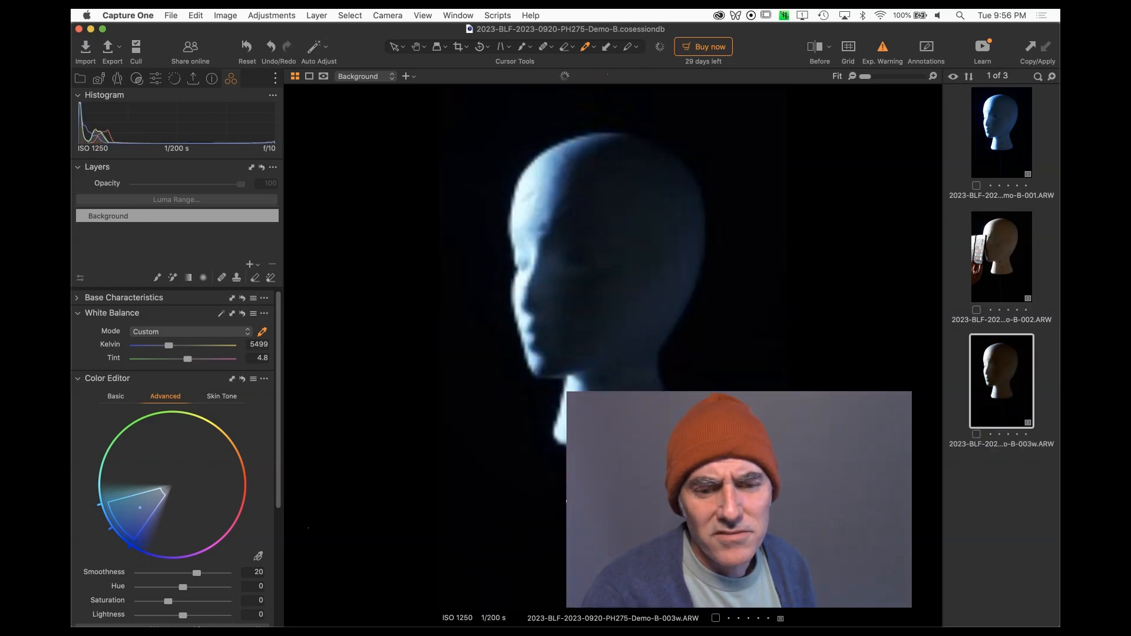
Toggle the exposure warning overlay on and off while reviewing the incoming captures.
{"action": "left_click", "coordinate": [883, 49]}
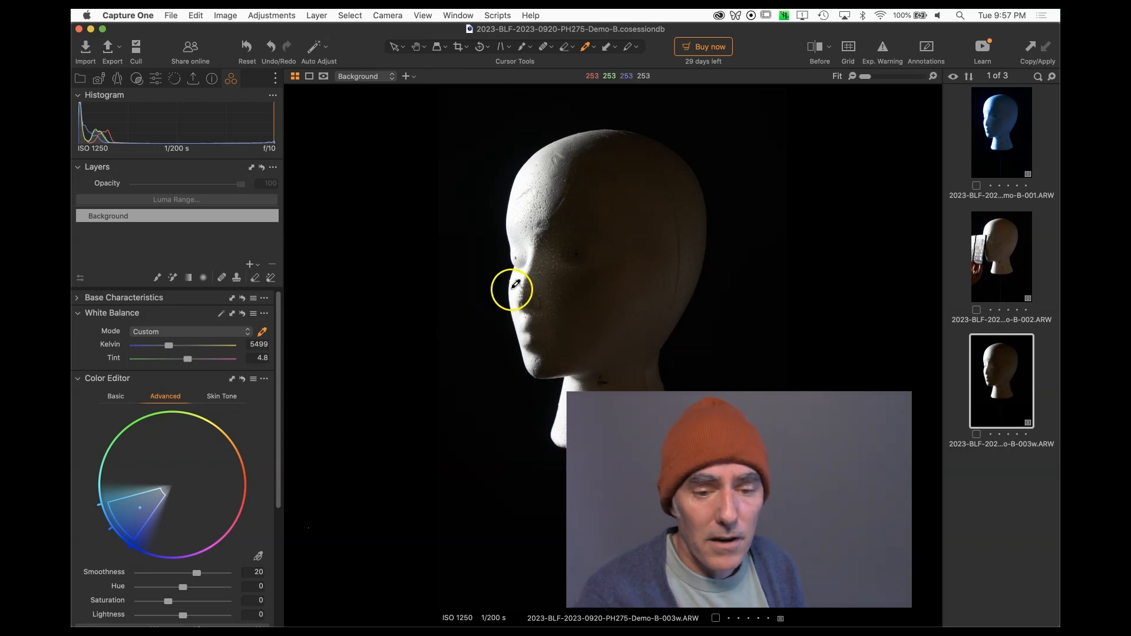
{"action": "left_click", "coordinate": [881, 50]}
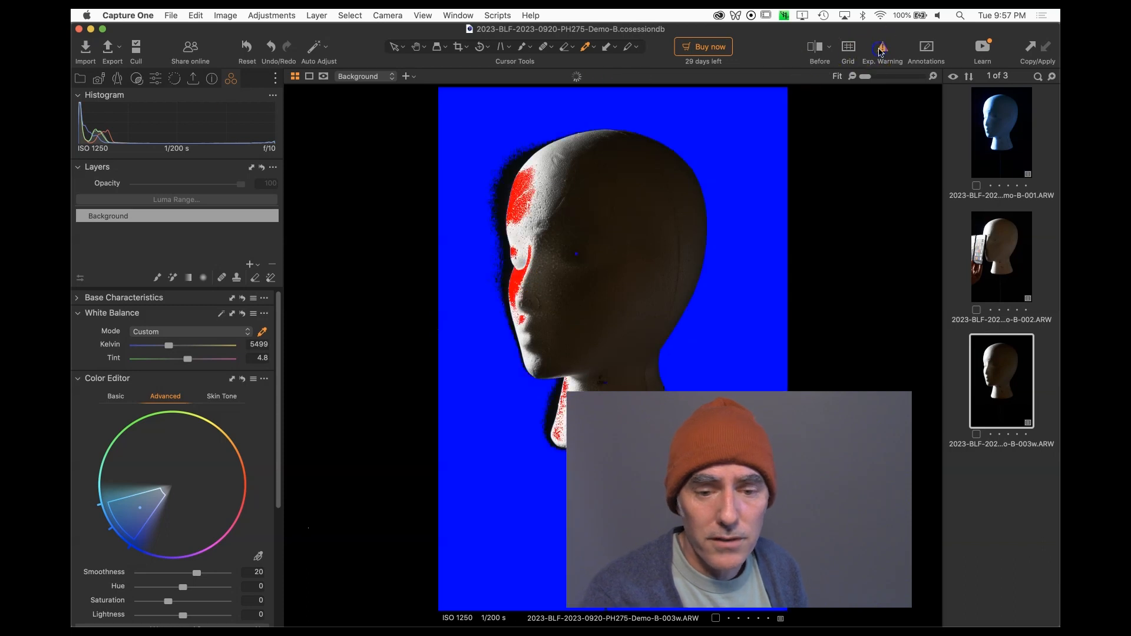
{"action": "left_click", "coordinate": [882, 49]}
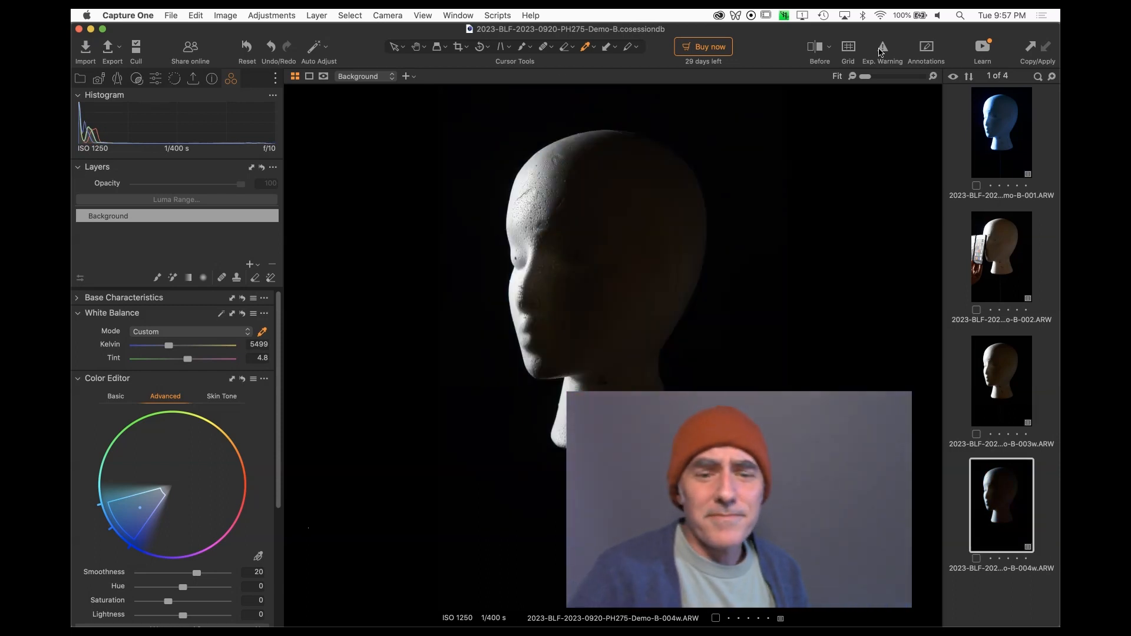
{"action": "left_click", "coordinate": [884, 50]}
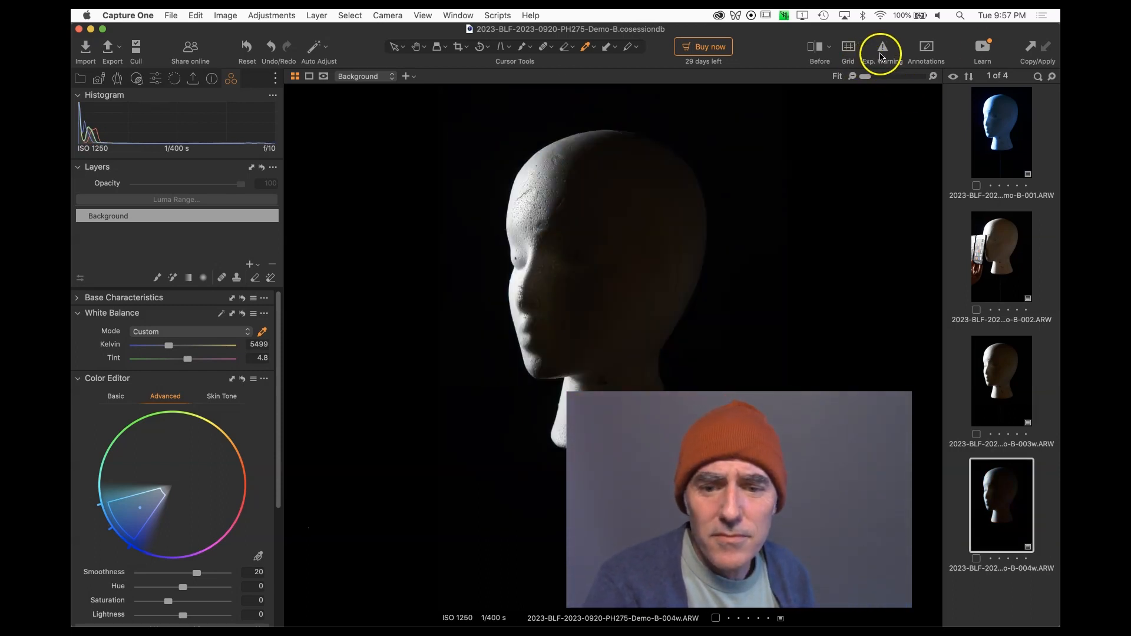
{"action": "left_click", "coordinate": [885, 51]}
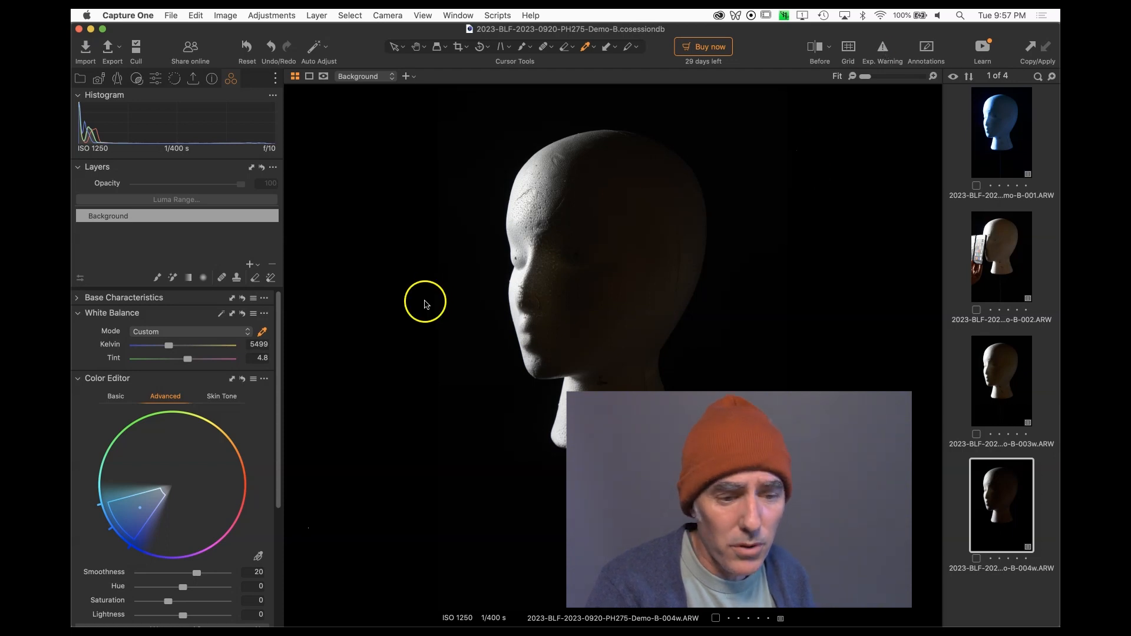
{"action": "left_click", "coordinate": [883, 48]}
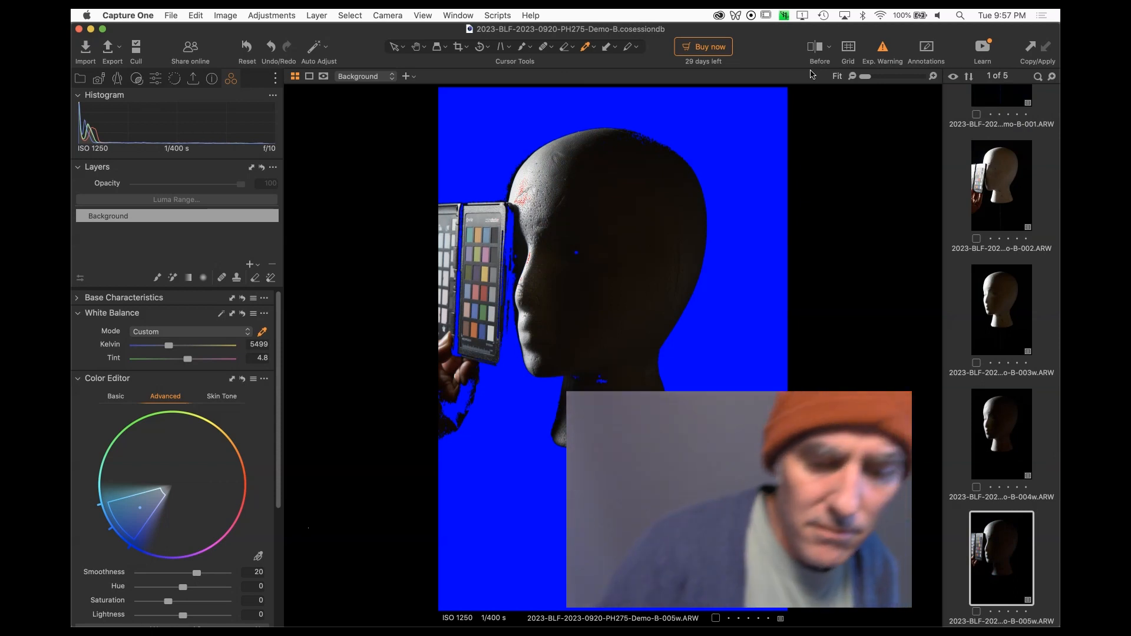
Pick the white balance from the color checker's gray patch in the newest capture.
{"action": "left_click", "coordinate": [496, 268]}
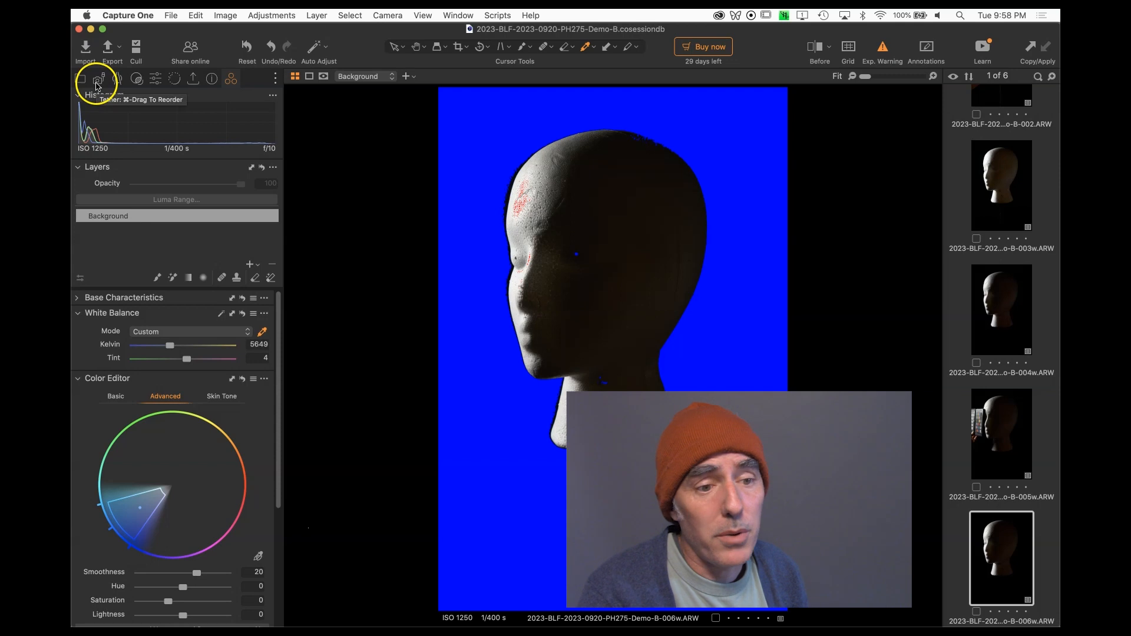
Apply the Farwell-2023-Copyright custom style to next capture adjustments and take a new capture.
{"action": "left_click", "coordinate": [98, 83]}
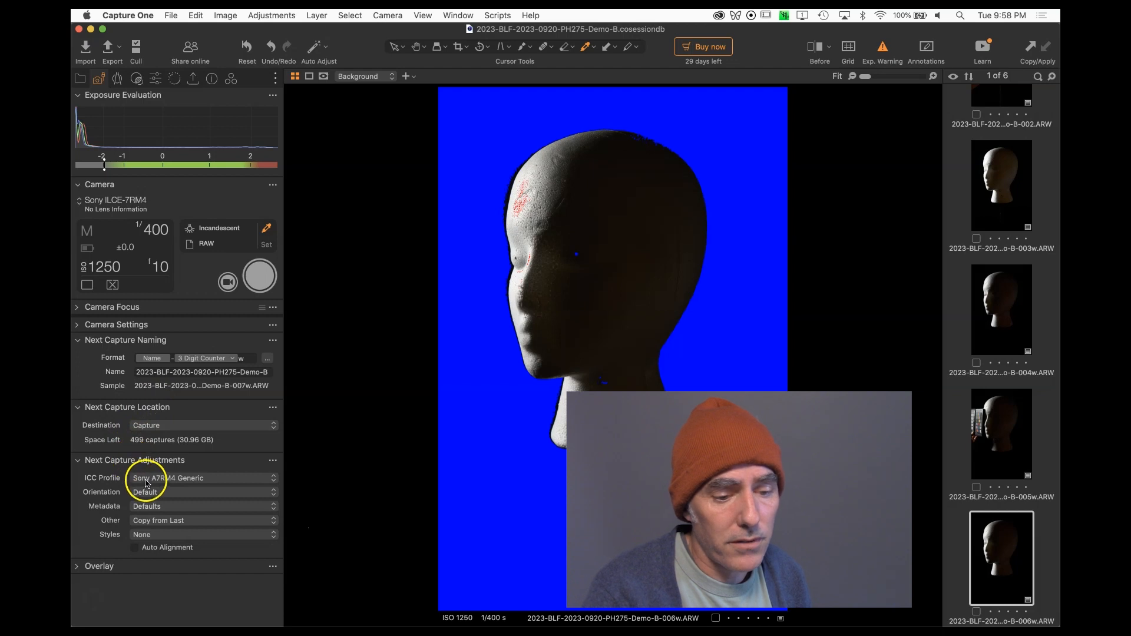
{"action": "left_click", "coordinate": [149, 537]}
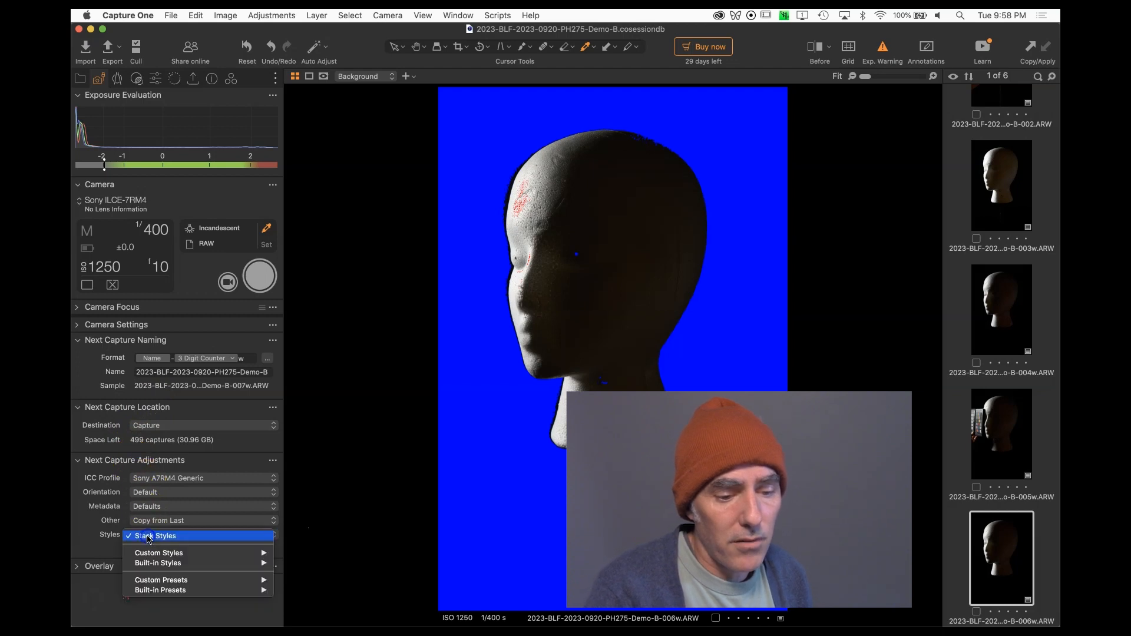
{"action": "mouse_move", "coordinate": [152, 554]}
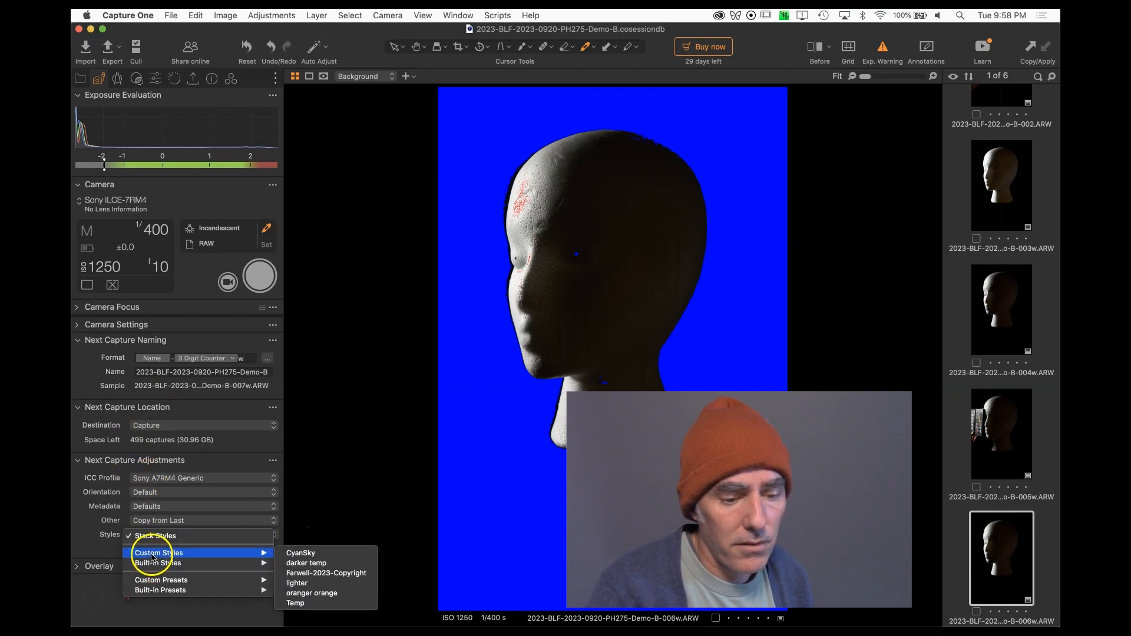
{"action": "left_click", "coordinate": [358, 574]}
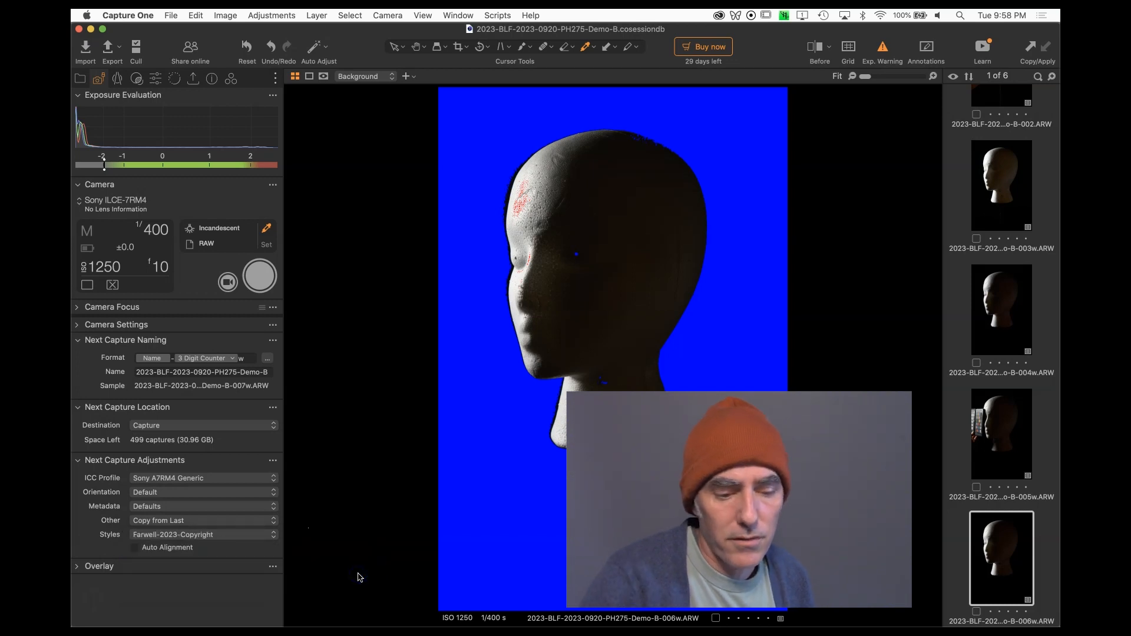
{"action": "key", "text": "super+k"}
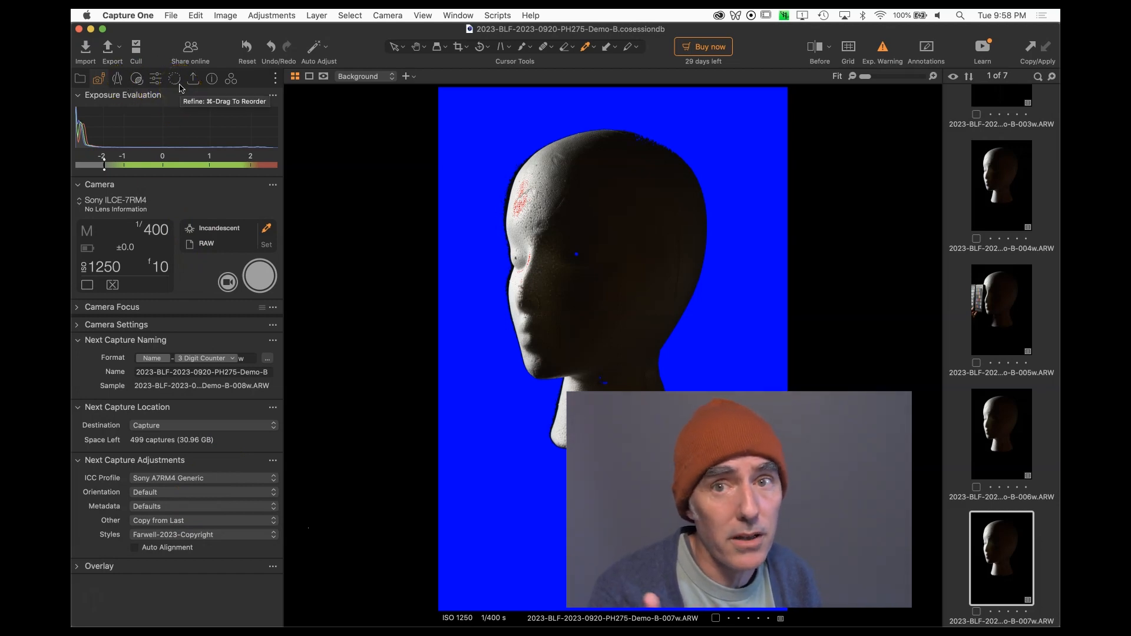
Enable the Black & White conversion on the latest capture.
{"action": "left_click", "coordinate": [230, 78]}
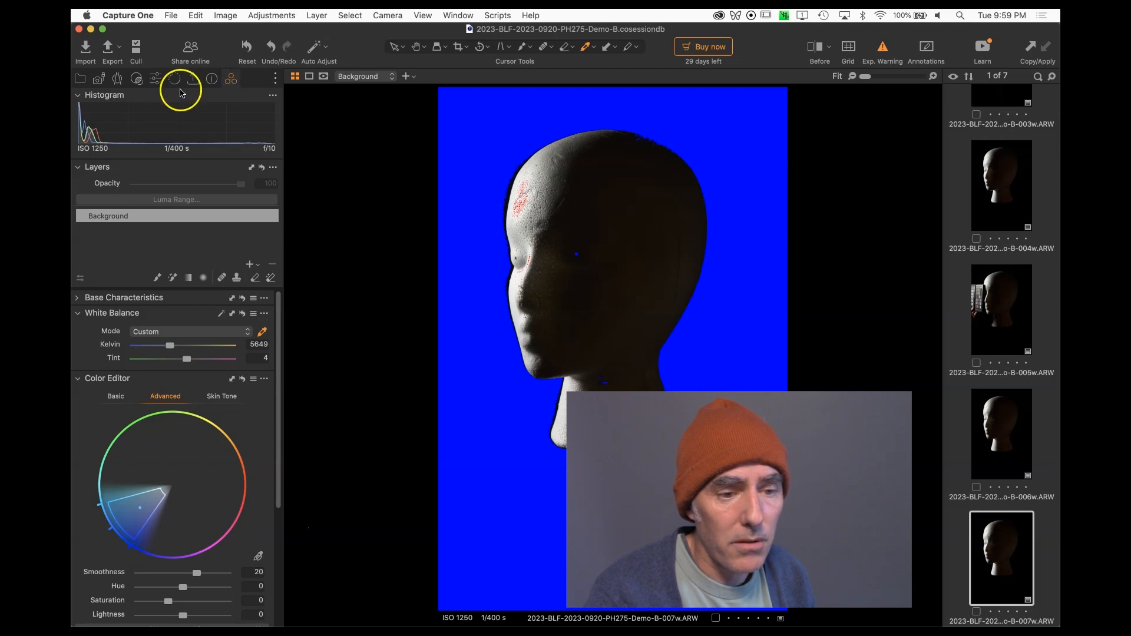
{"action": "scroll", "coordinate": [115, 350], "scroll_direction": "down", "scroll_amount": 6}
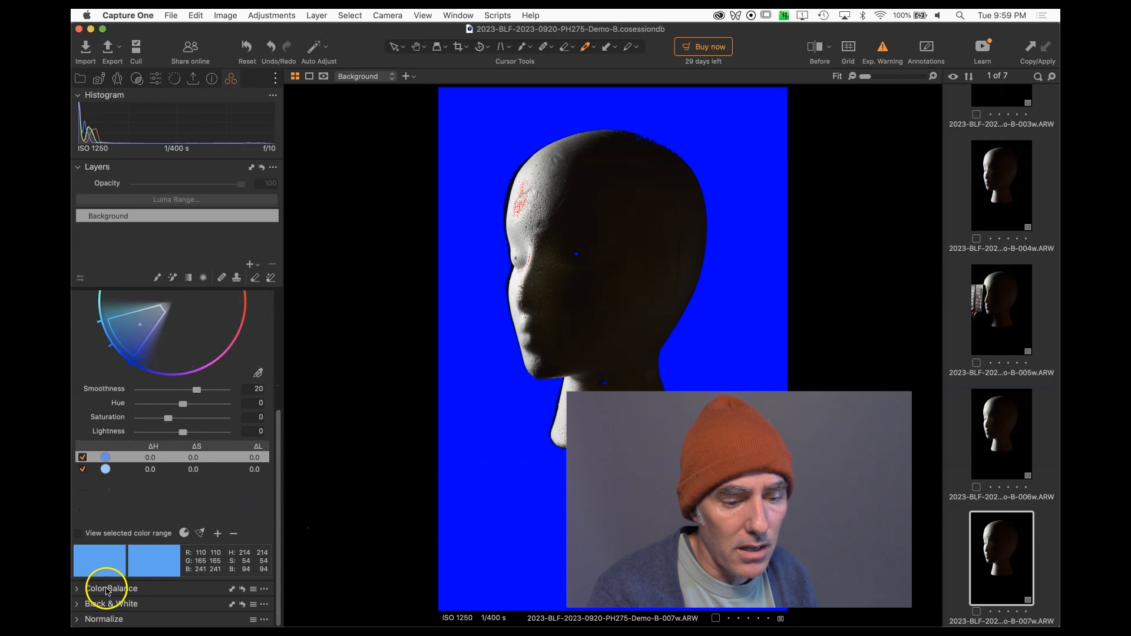
{"action": "left_click", "coordinate": [137, 607]}
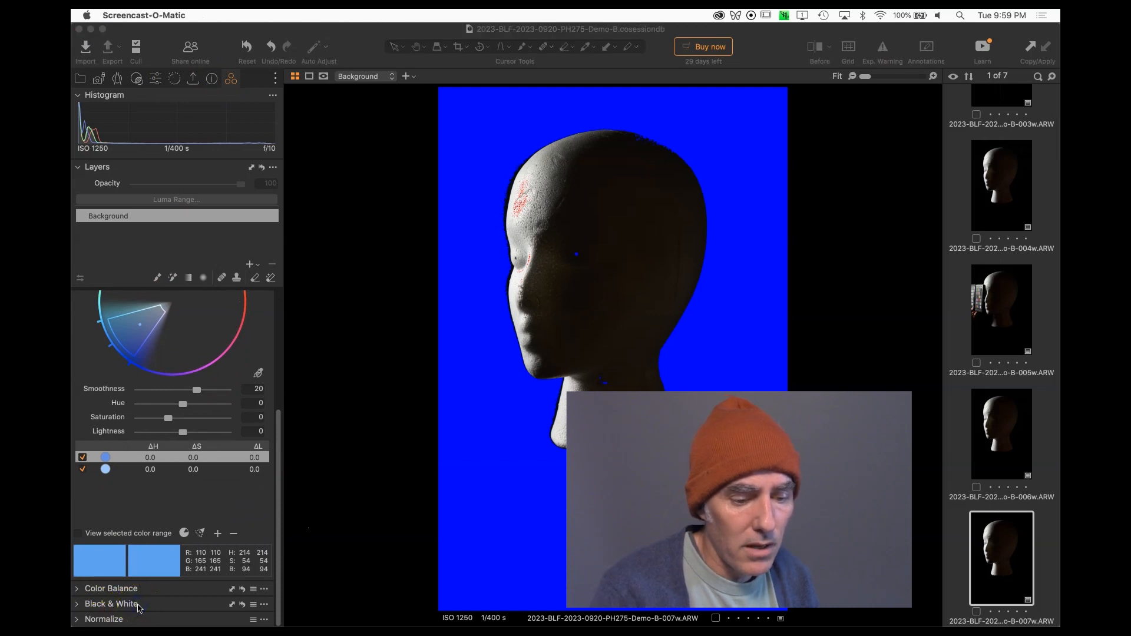
{"action": "left_click", "coordinate": [76, 606]}
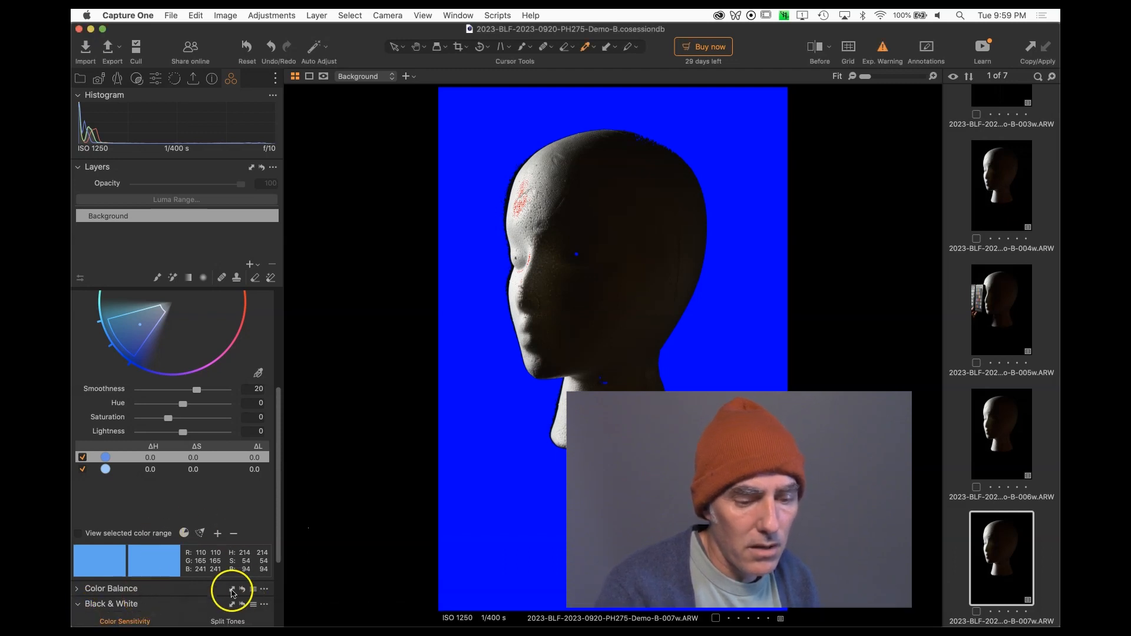
{"action": "scroll", "coordinate": [235, 589], "scroll_direction": "down", "scroll_amount": 5}
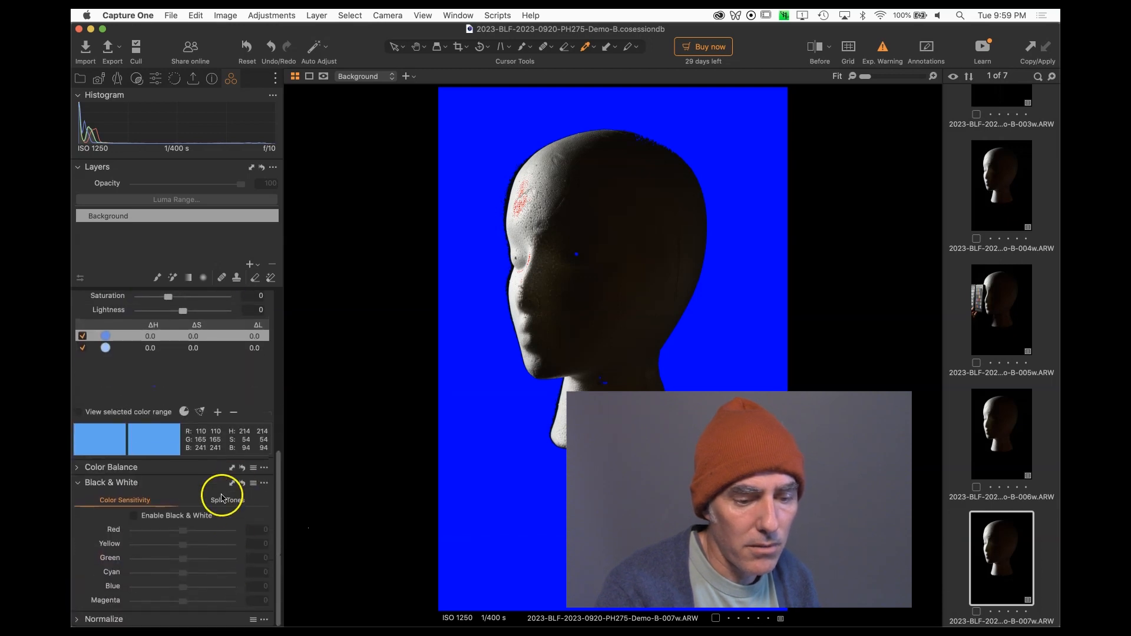
{"action": "left_click", "coordinate": [142, 519]}
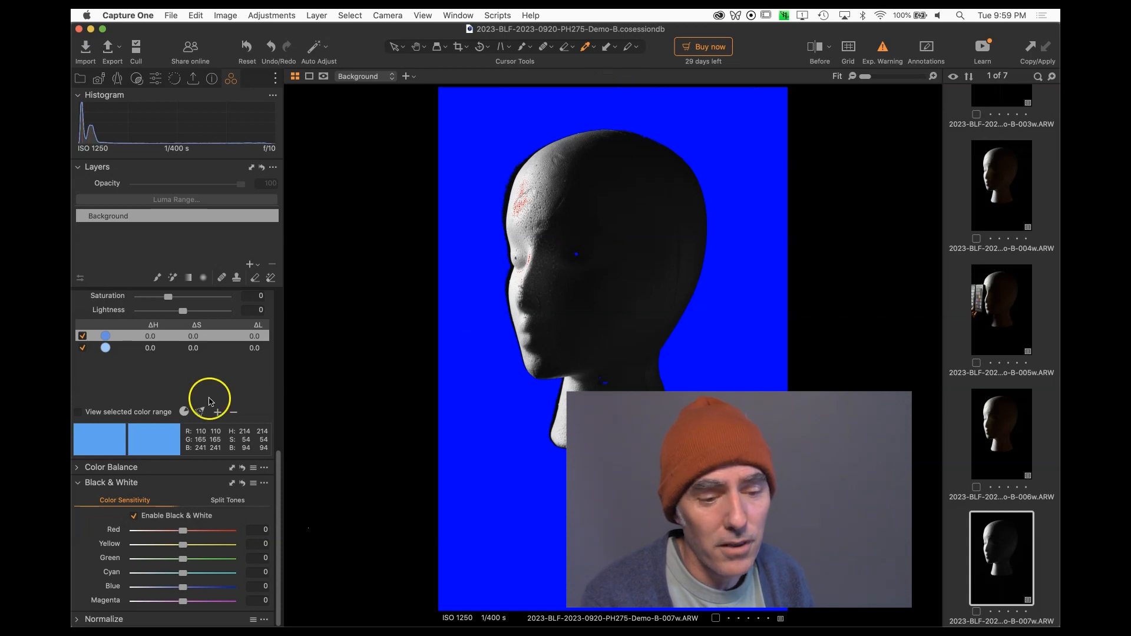
Crop the image to a 2x3 aspect ratio, about 5340 × 8010 px, framing the head.
{"action": "left_click", "coordinate": [156, 80]}
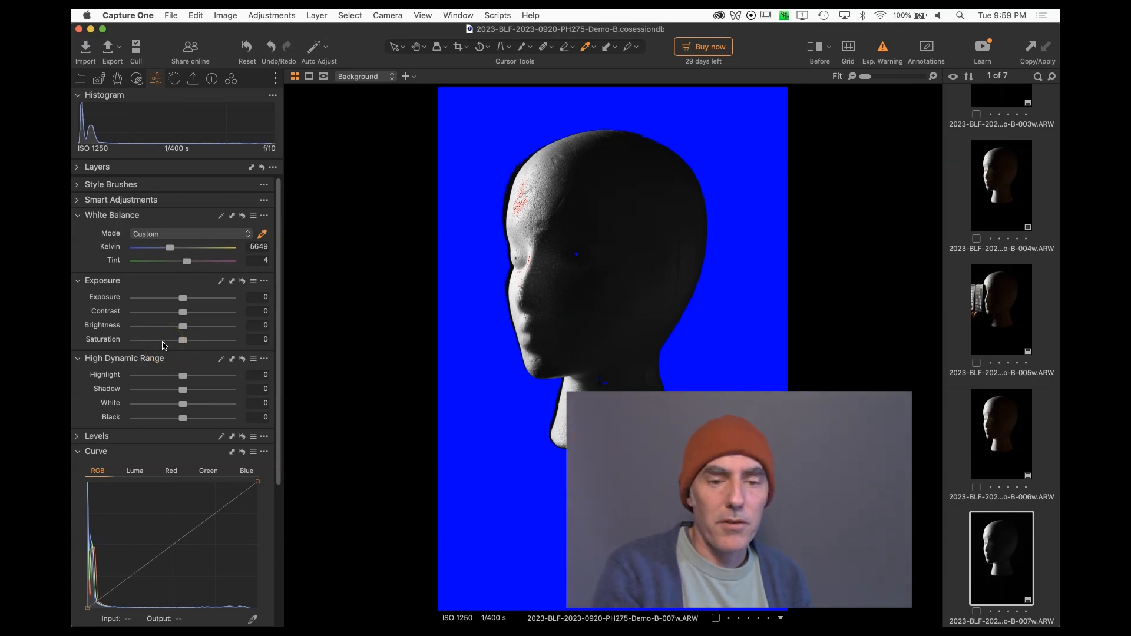
{"action": "left_click", "coordinate": [464, 48]}
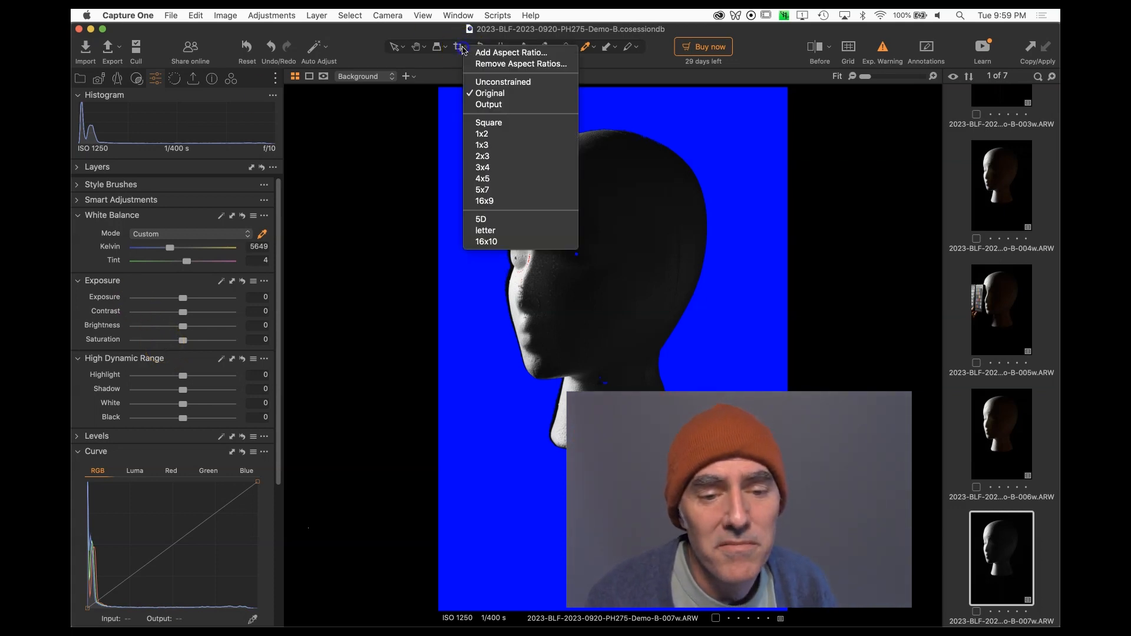
{"action": "left_click", "coordinate": [498, 157]}
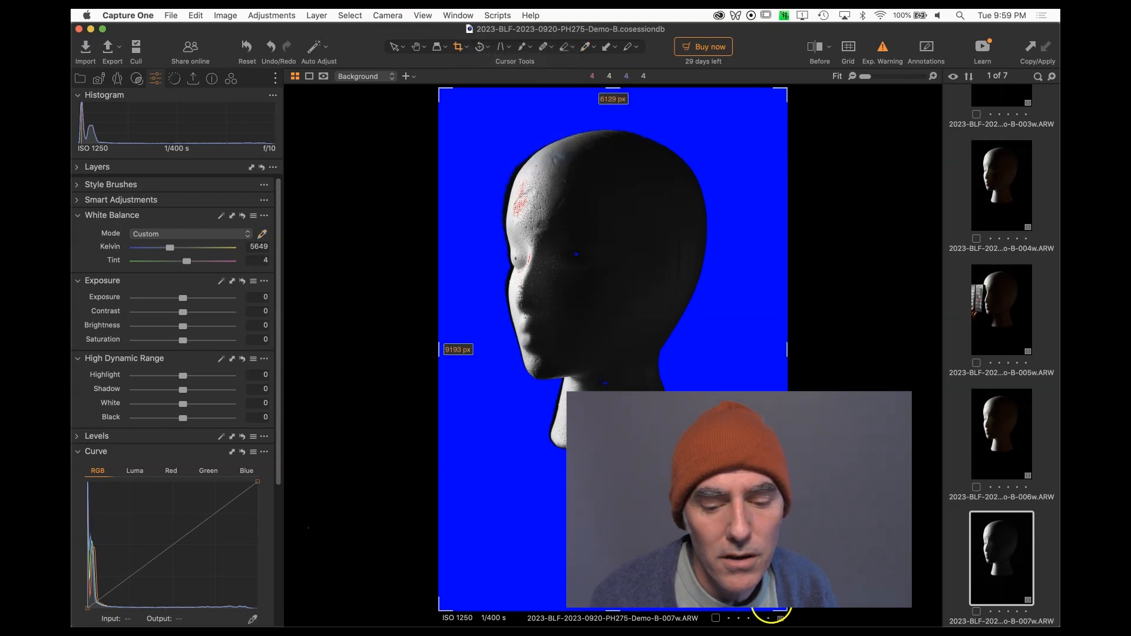
{"action": "left_click_drag", "start_coordinate": [786, 609], "coordinate": [743, 544]}
{"action": "left_click_drag", "start_coordinate": [613, 330], "coordinate": [647, 343]}
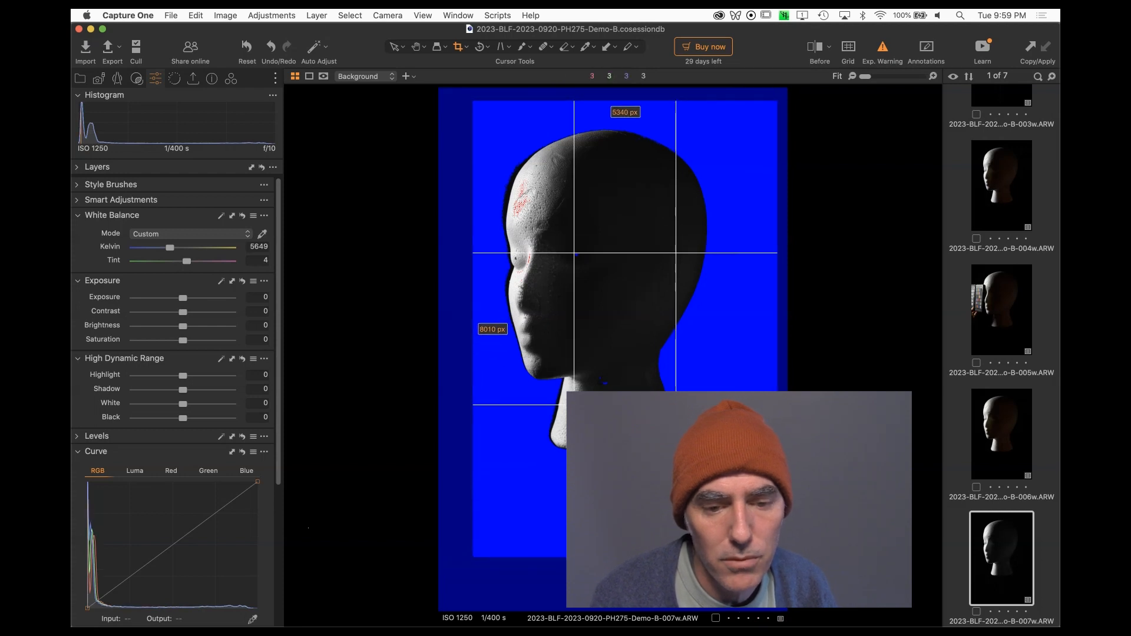
{"action": "key", "text": "Return"}
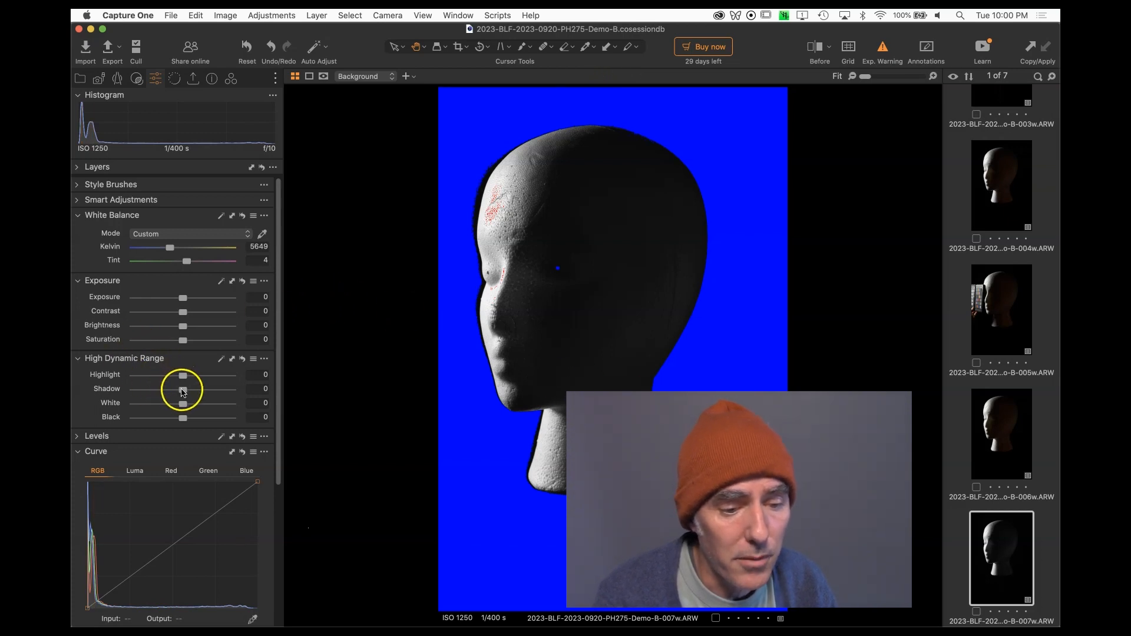
Raise the High Dynamic Range shadow slider to 72.
{"action": "left_click_drag", "start_coordinate": [183, 390], "coordinate": [219, 390]}
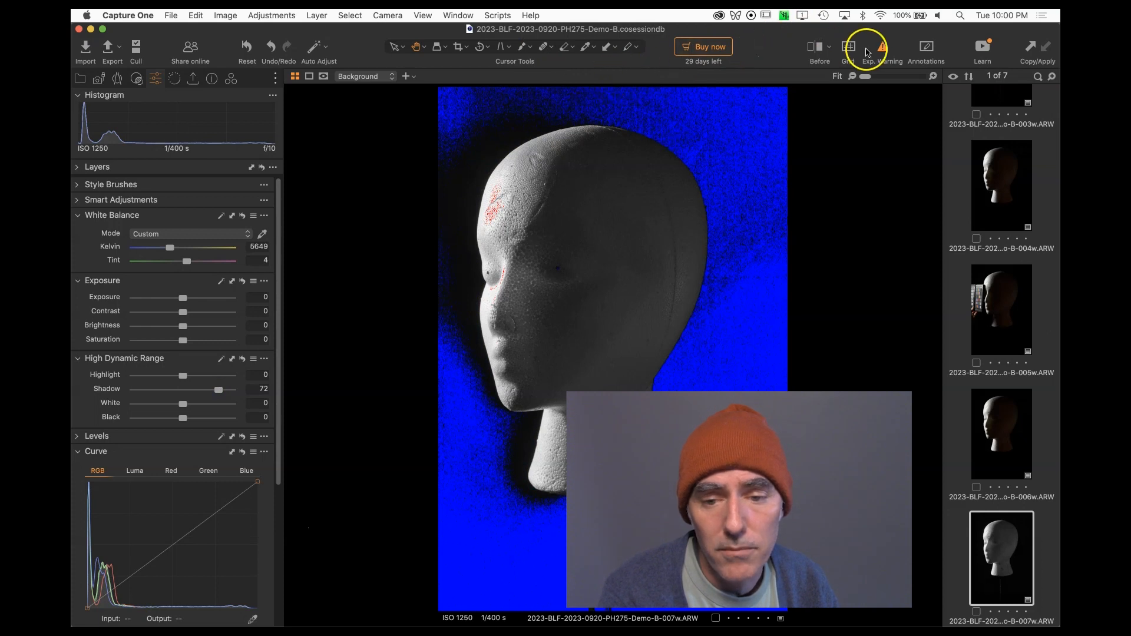
Raise the Exposure slider to 0.32 while checking the exposure warning overlay on the latest capture.
{"action": "left_click", "coordinate": [883, 51]}
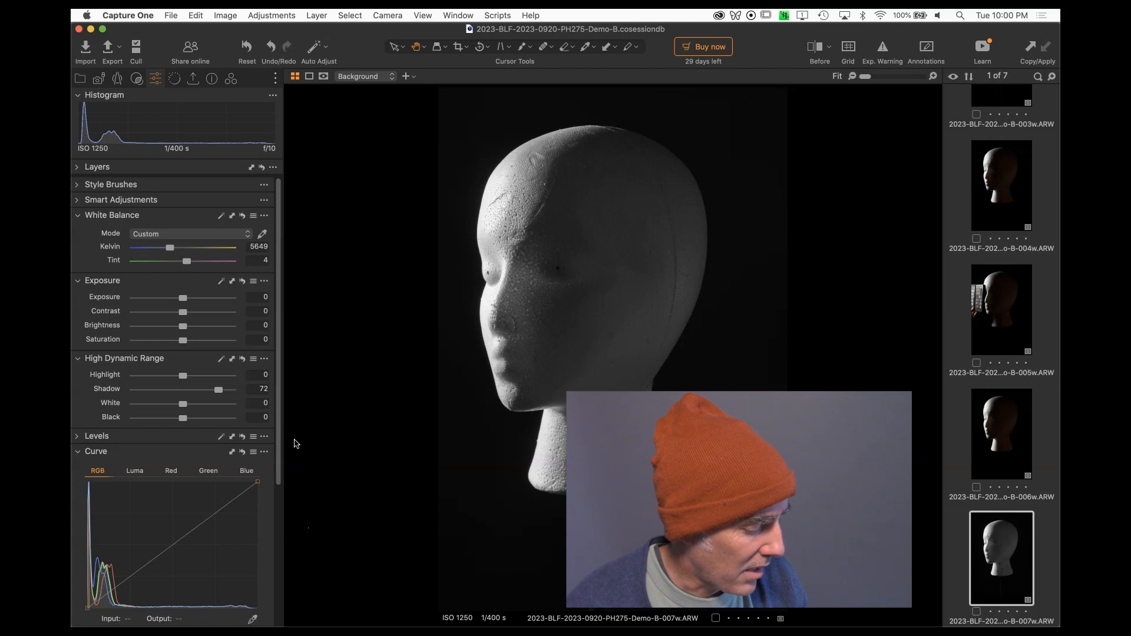
{"action": "left_click", "coordinate": [883, 48]}
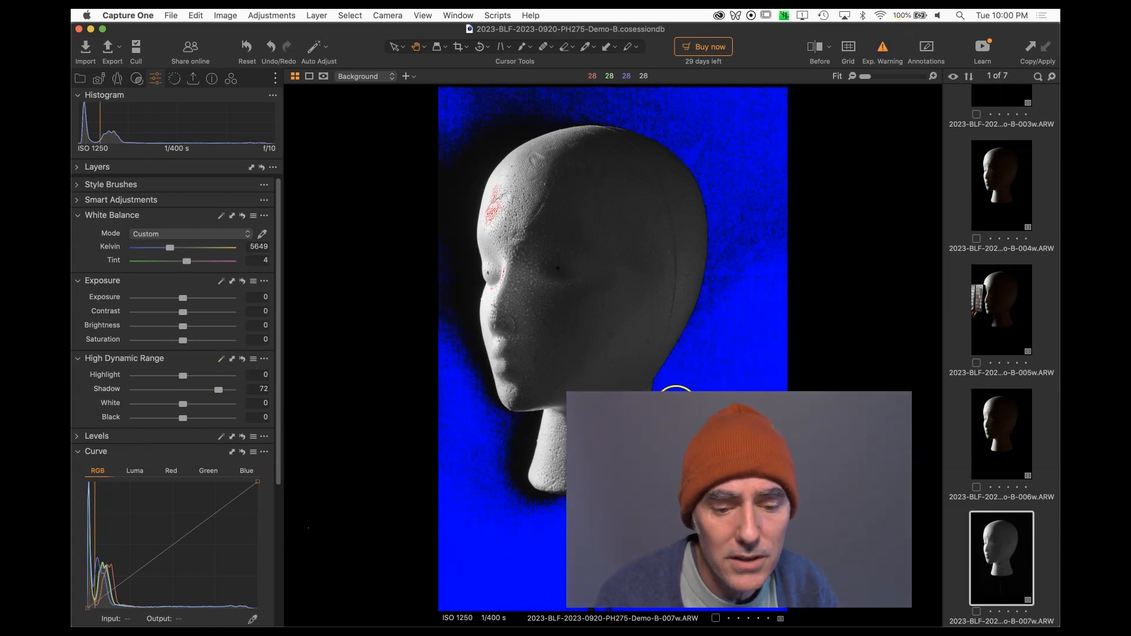
{"action": "left_click_drag", "start_coordinate": [182, 298], "coordinate": [186, 297]}
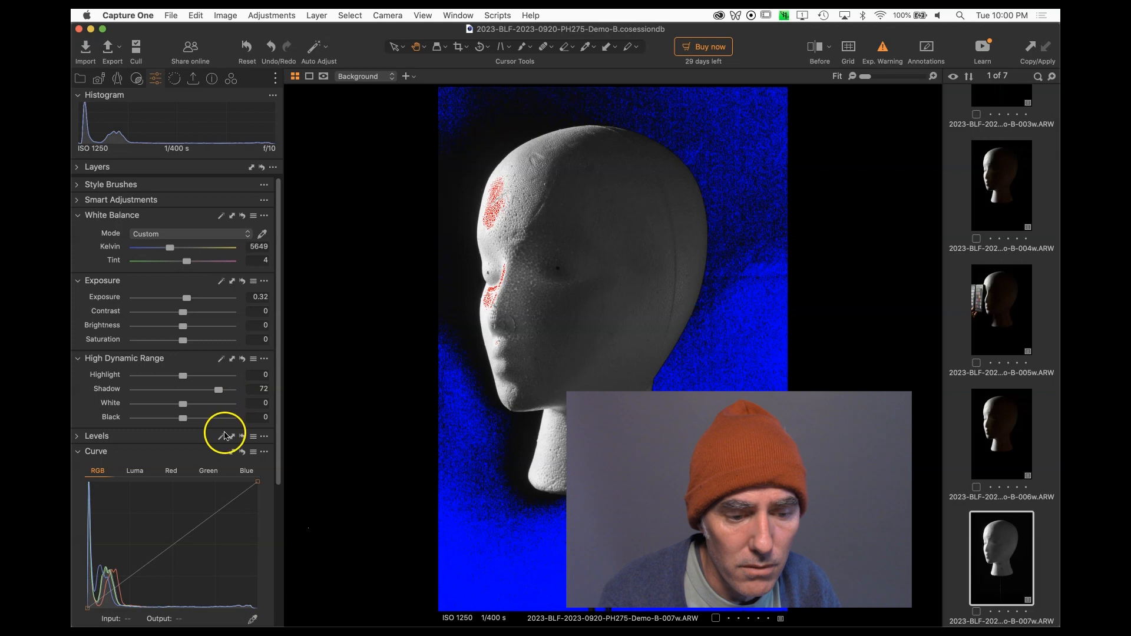
Nudge the curve's black point slightly and raise the High Dynamic Range Shadow slider to 85.
{"action": "scroll", "coordinate": [224, 436], "scroll_direction": "down", "scroll_amount": 5}
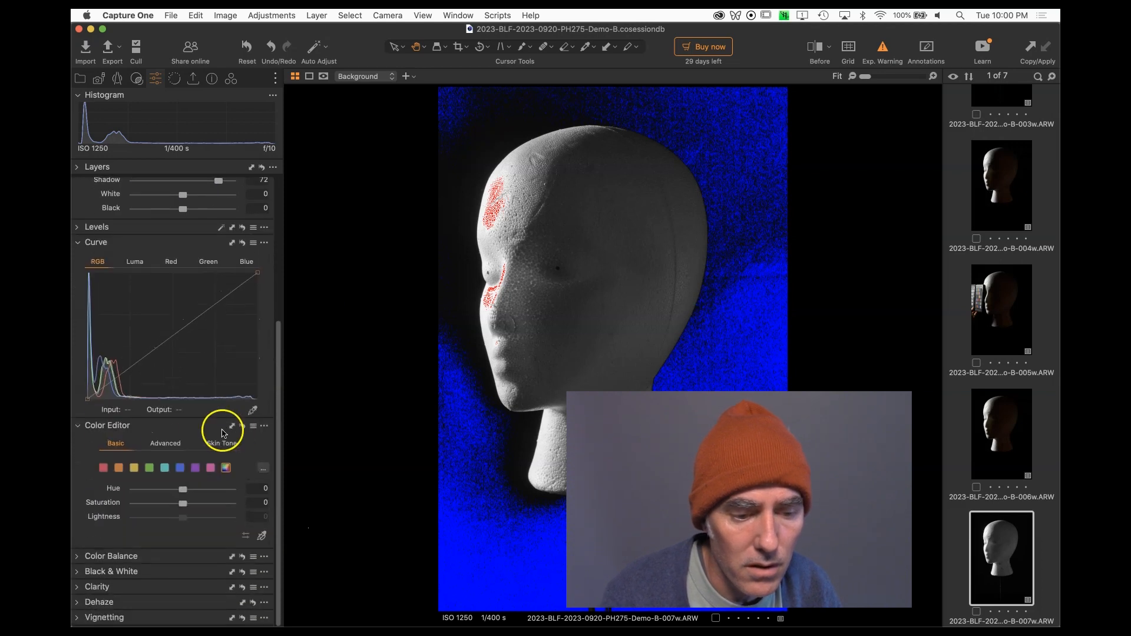
{"action": "left_click_drag", "start_coordinate": [83, 401], "coordinate": [82, 404]}
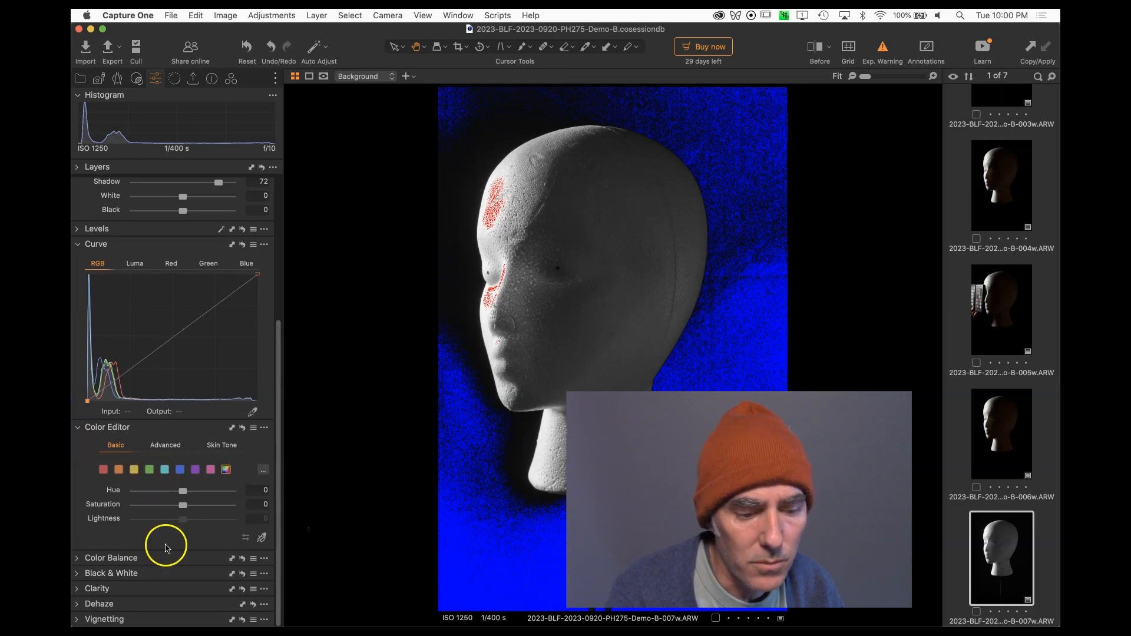
{"action": "scroll", "coordinate": [164, 362], "scroll_direction": "up", "scroll_amount": 5}
{"action": "left_click_drag", "start_coordinate": [218, 319], "coordinate": [224, 323]}
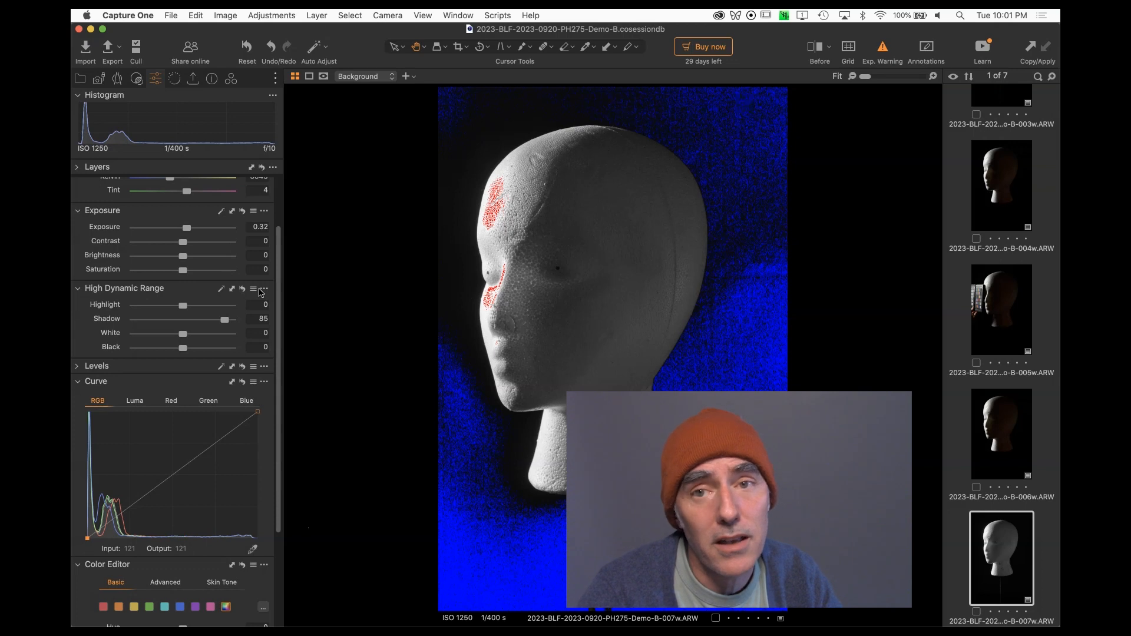
Turn off the exposure warning overlay and select the newest capture with the knit hat.
{"action": "left_click", "coordinate": [882, 47]}
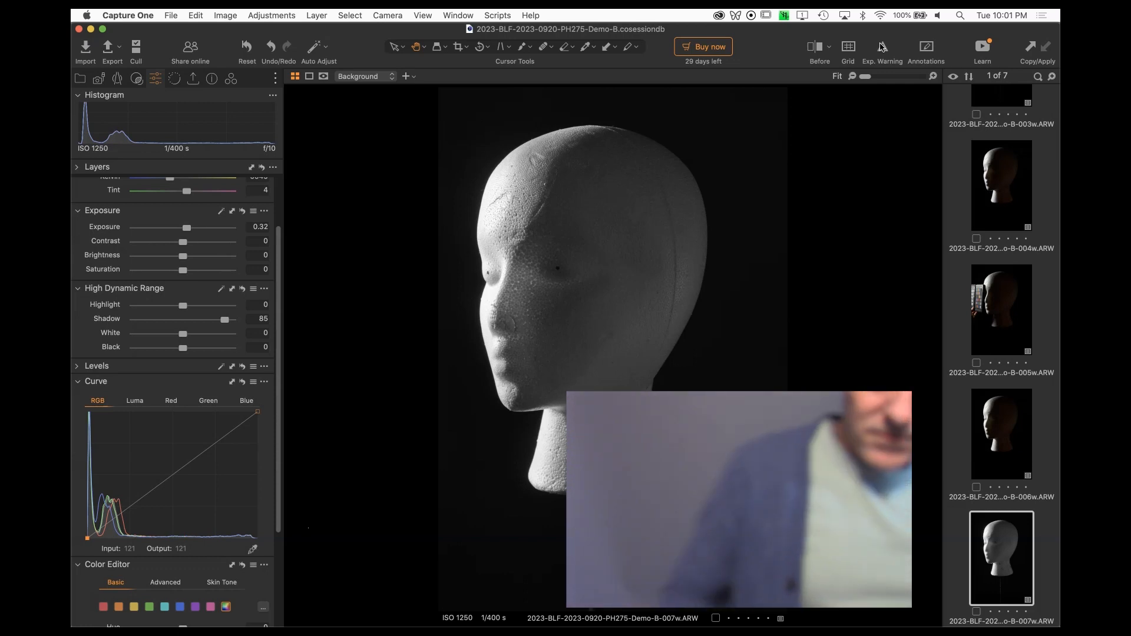
{"action": "left_click", "coordinate": [878, 48]}
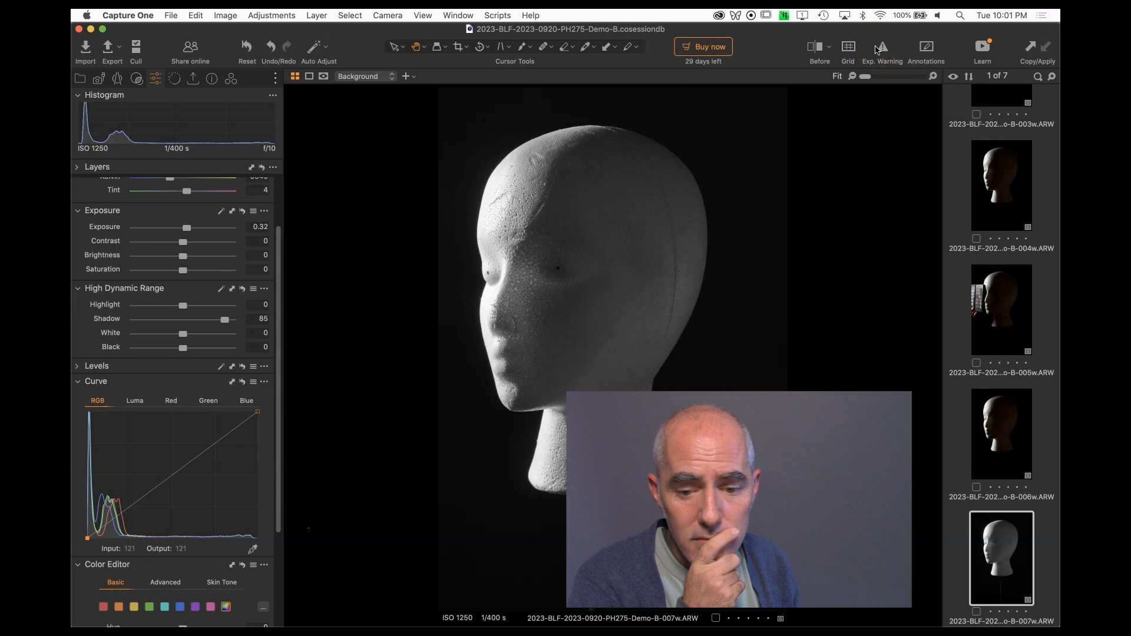
{"action": "key", "text": "Down"}
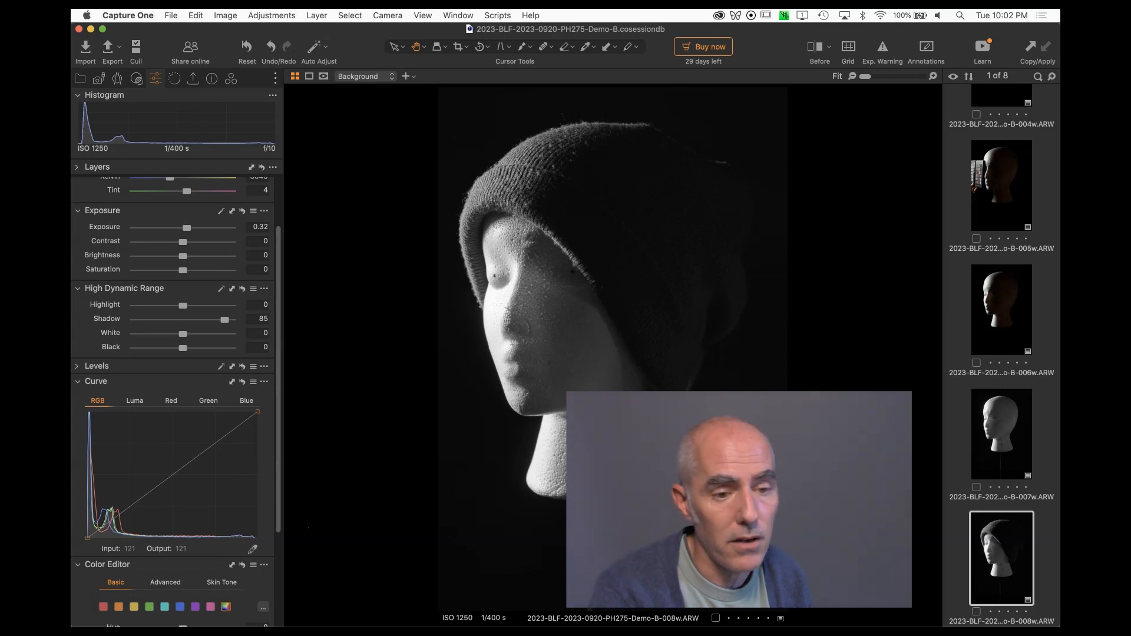
Create a new export recipe named FullSize Jpeg.
{"action": "left_click", "coordinate": [192, 80]}
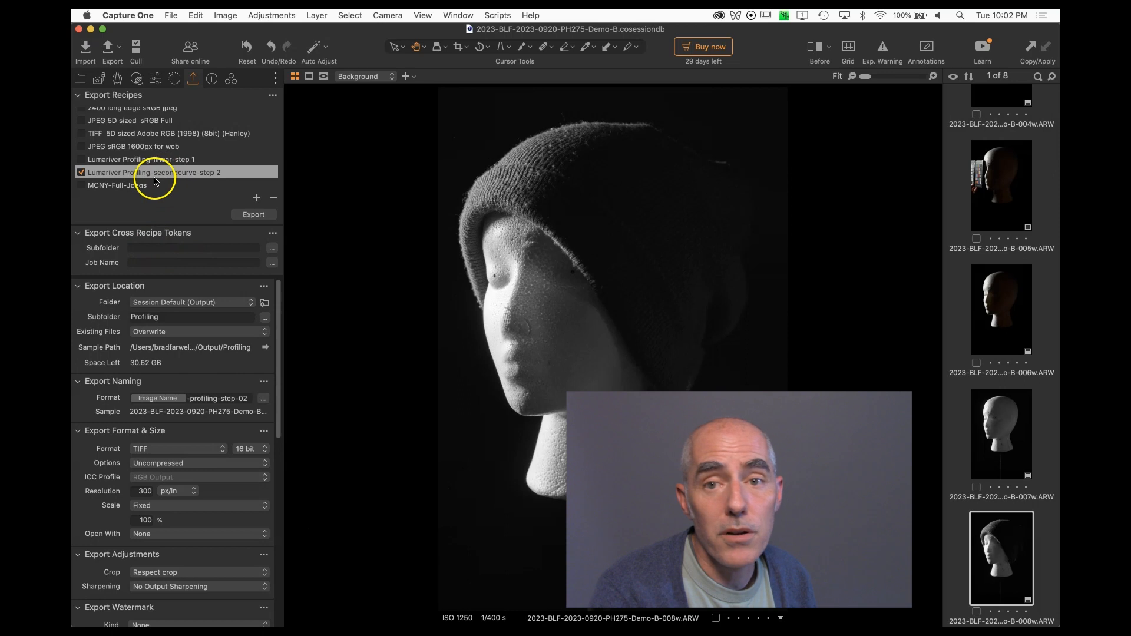
{"action": "left_click", "coordinate": [257, 199]}
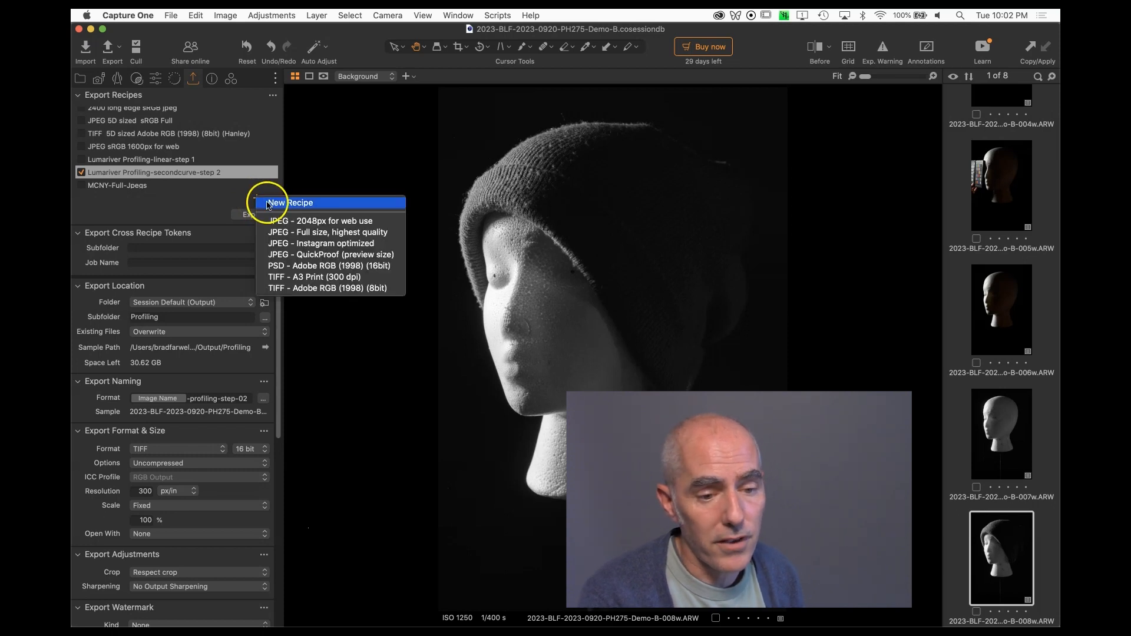
{"action": "left_click", "coordinate": [271, 203]}
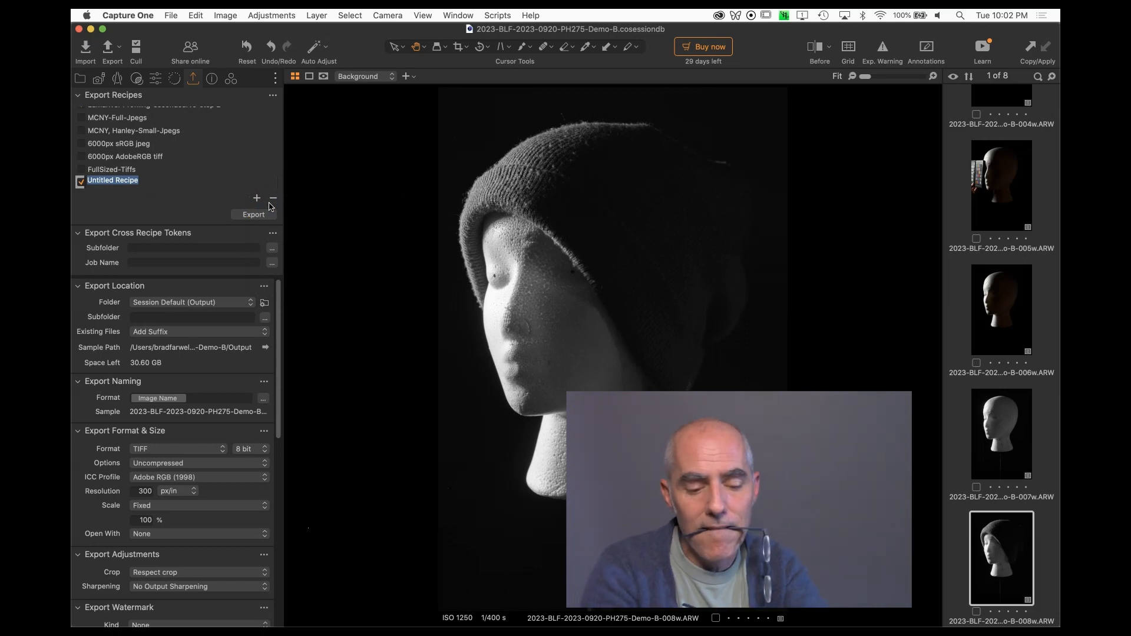
{"action": "type", "text": "FullSize Jpeg"}
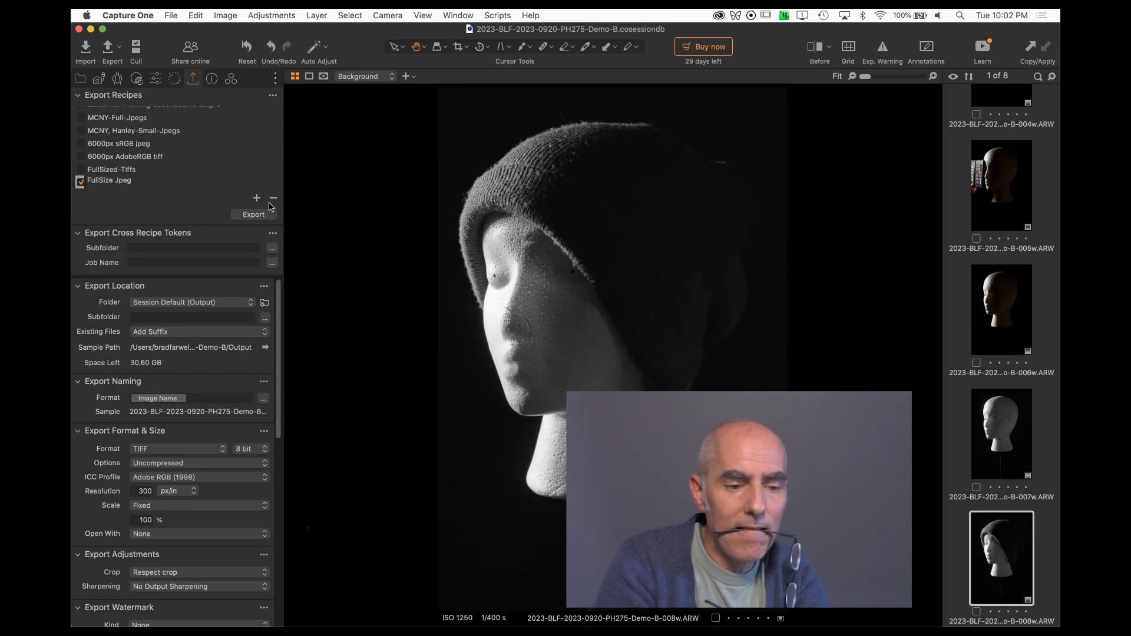
{"action": "left_click", "coordinate": [79, 175]}
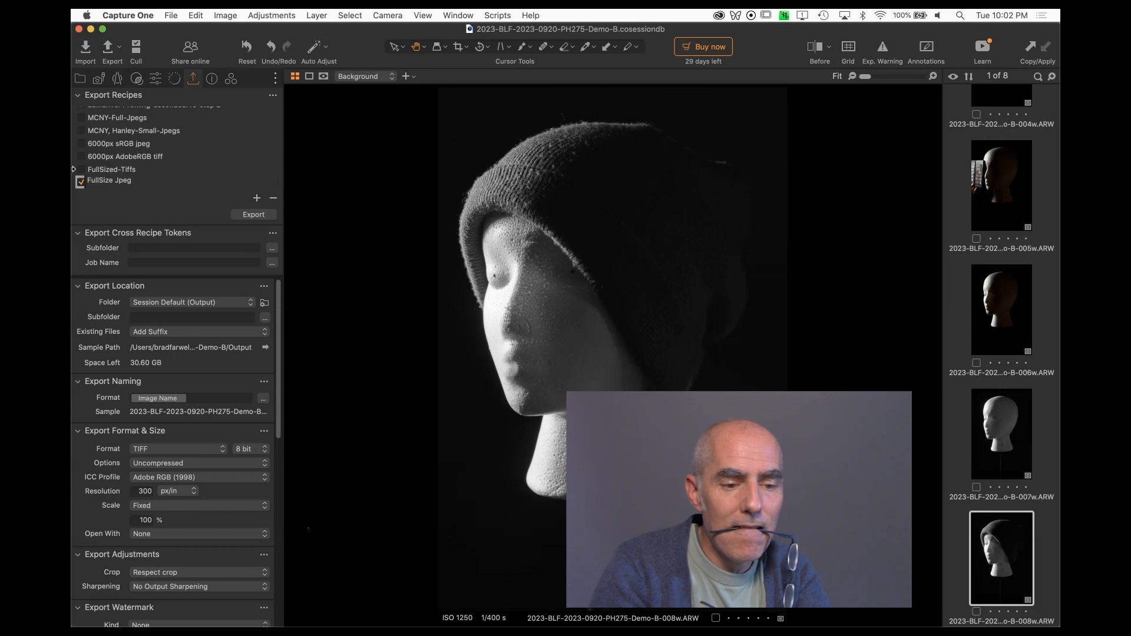
{"action": "key", "text": "Return"}
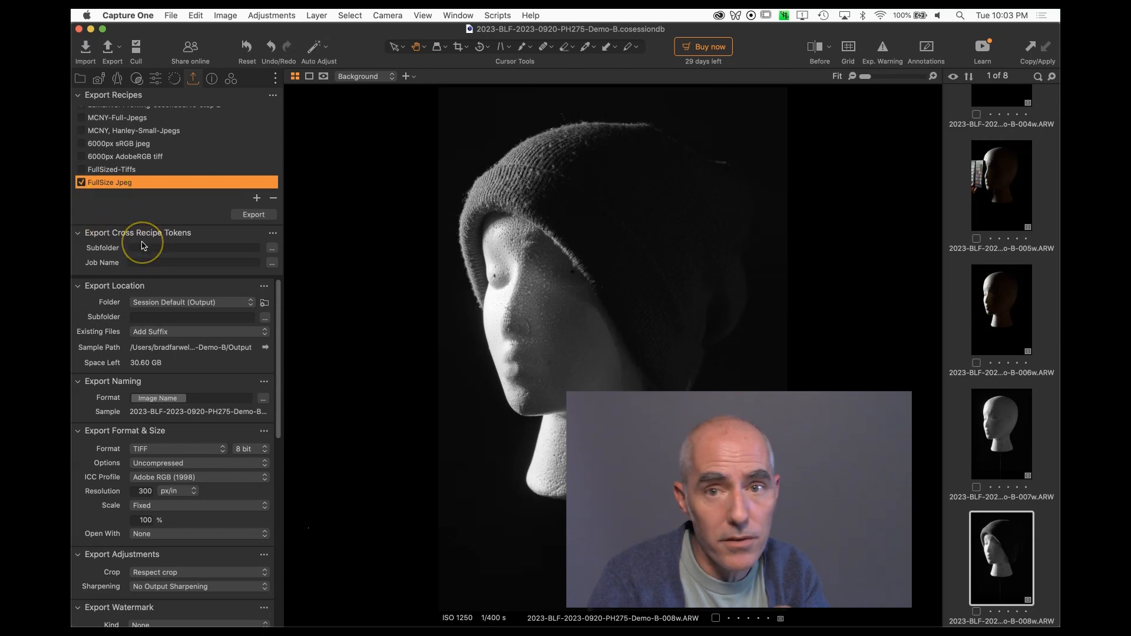
Set the FullSize Jpeg recipe's format to JPEG with quality 100.
{"action": "scroll", "coordinate": [152, 312], "scroll_direction": "down", "scroll_amount": 2}
{"action": "scroll", "coordinate": [152, 312], "scroll_direction": "up", "scroll_amount": 2}
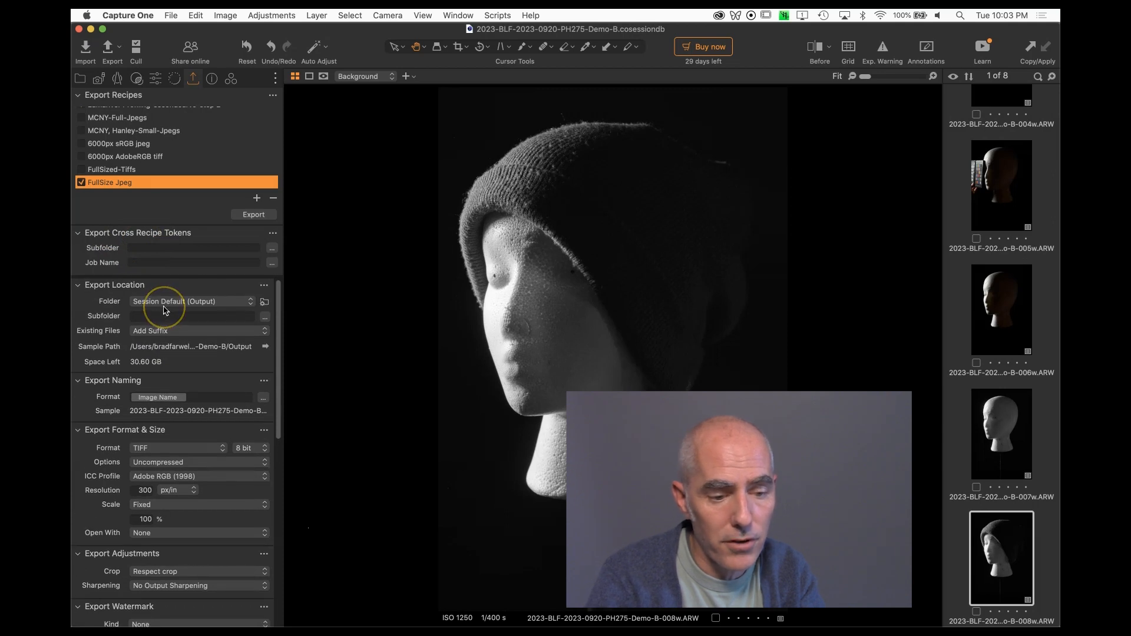
{"action": "scroll", "coordinate": [171, 324], "scroll_direction": "down", "scroll_amount": 2}
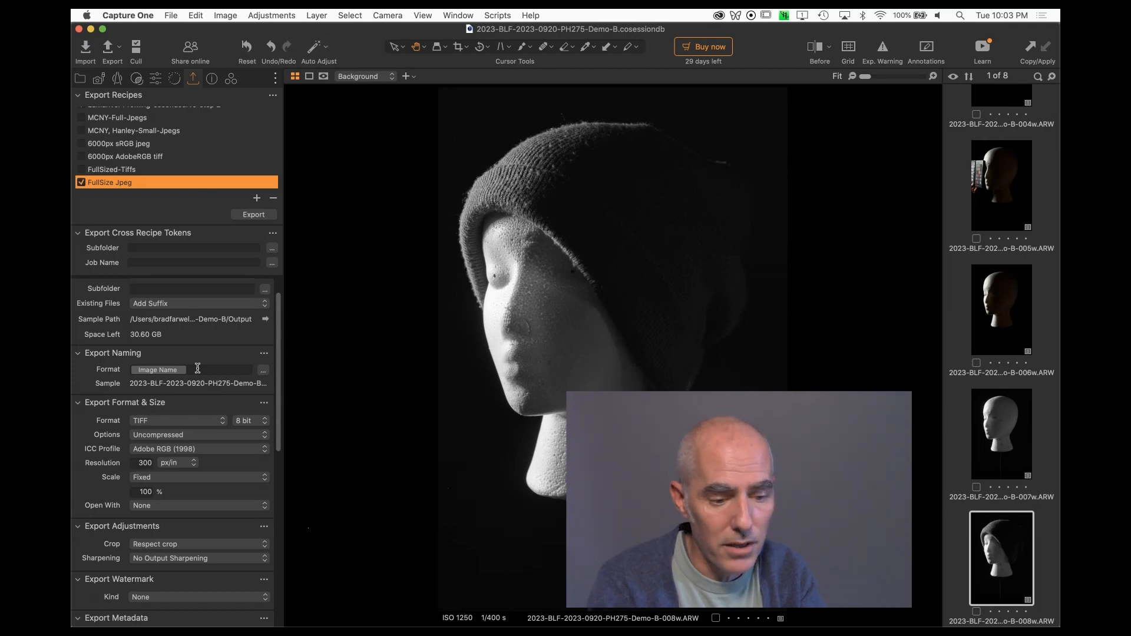
{"action": "scroll", "coordinate": [197, 359], "scroll_direction": "down", "scroll_amount": 5}
{"action": "scroll", "coordinate": [196, 331], "scroll_direction": "up", "scroll_amount": 2}
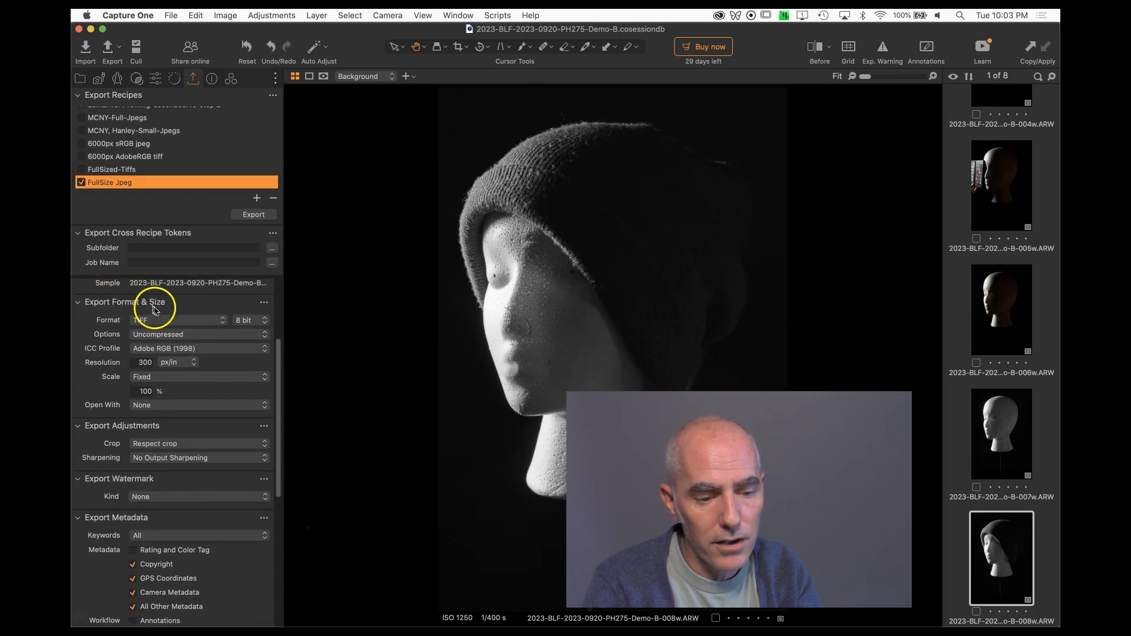
{"action": "left_click", "coordinate": [160, 320]}
{"action": "left_click", "coordinate": [165, 301]}
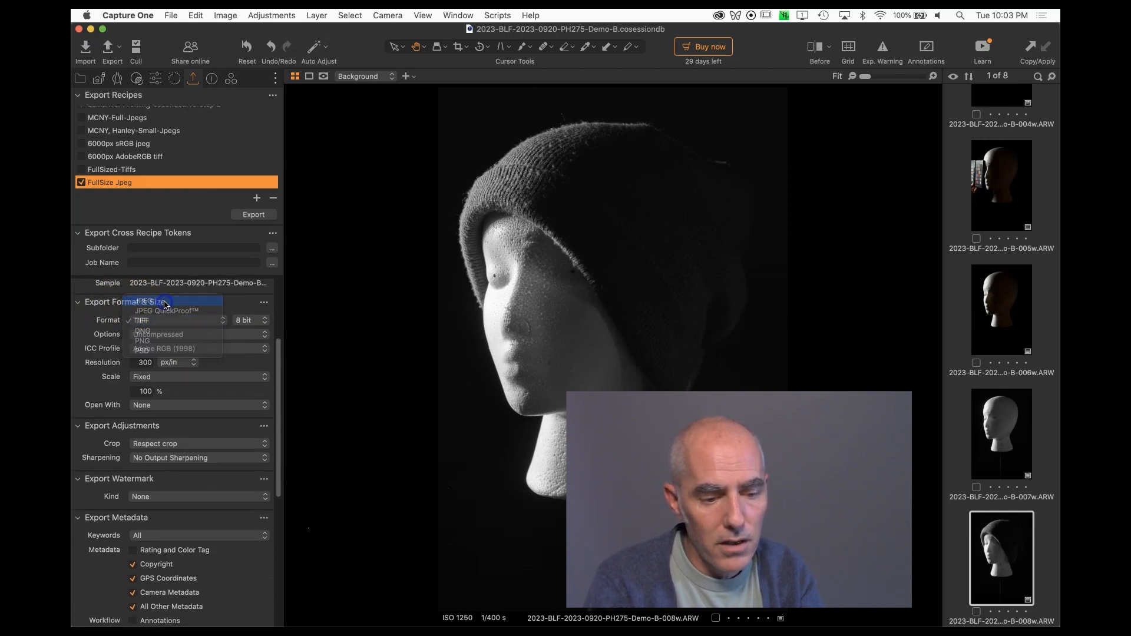
{"action": "left_click_drag", "start_coordinate": [179, 335], "coordinate": [223, 334]}
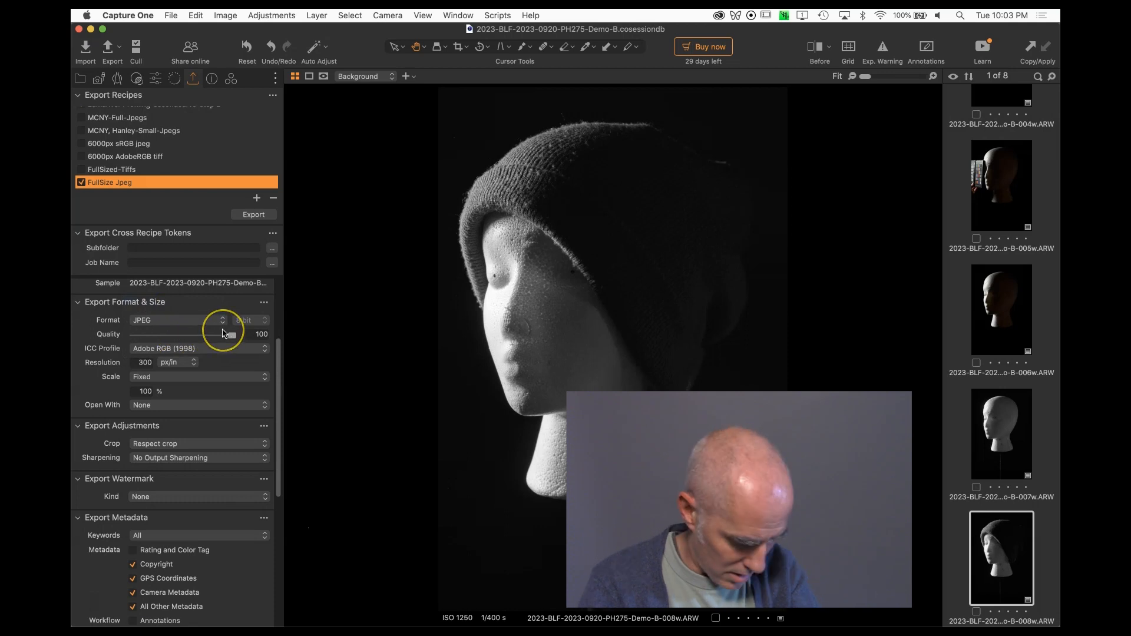